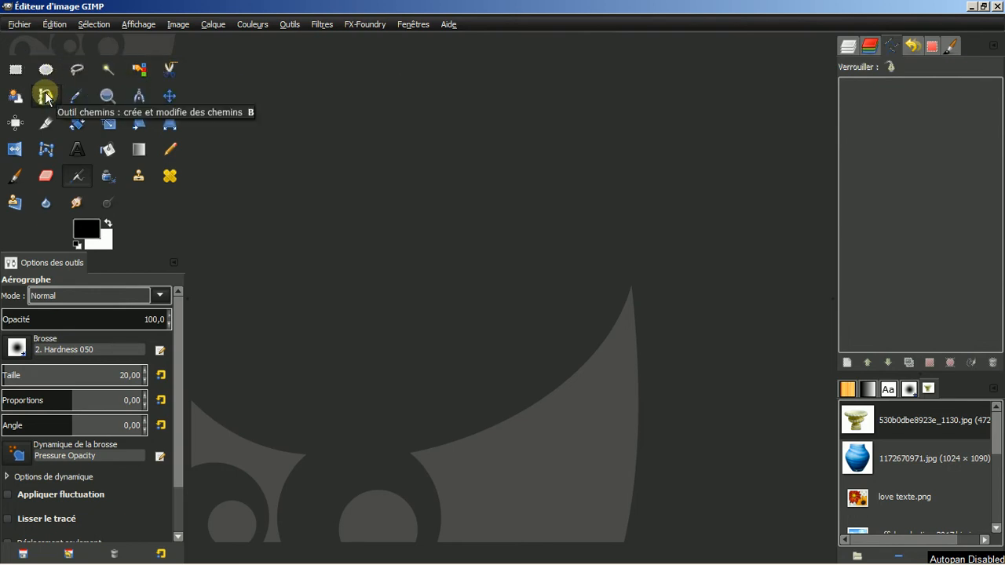
# Step: Create a new 640 × 400 px image and fit it to the window
pyautogui.click(17, 24)
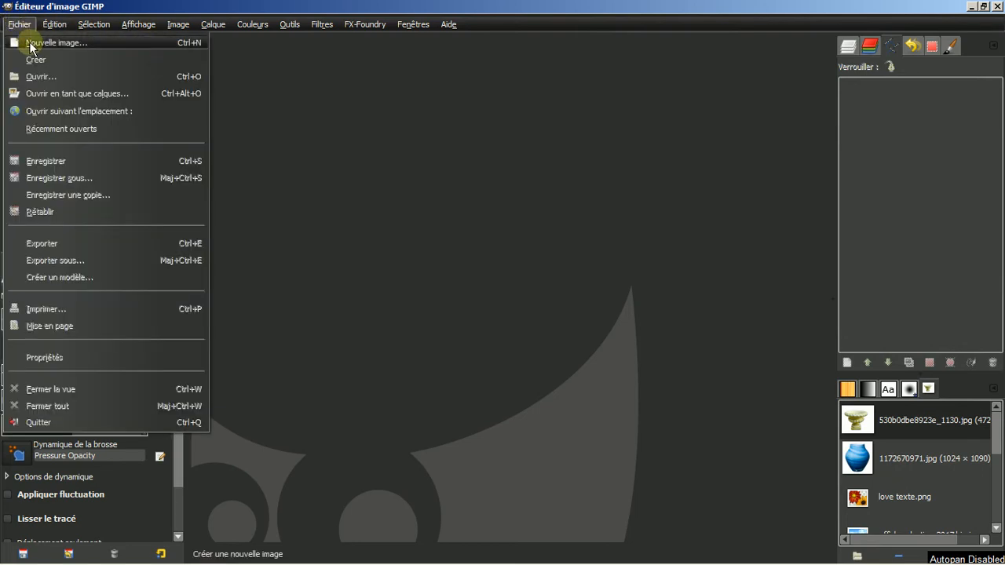
pyautogui.click(33, 43)
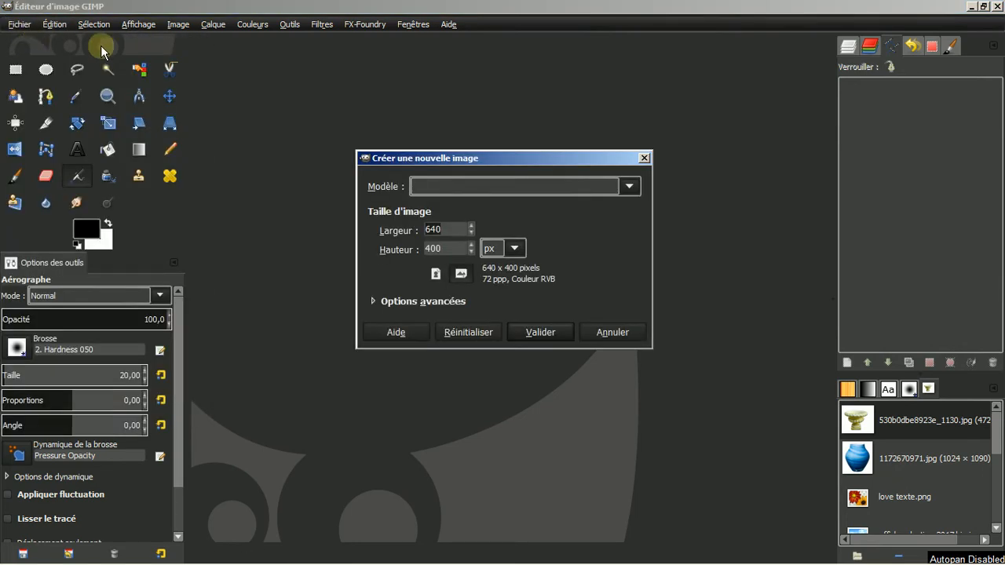
pyautogui.click(529, 330)
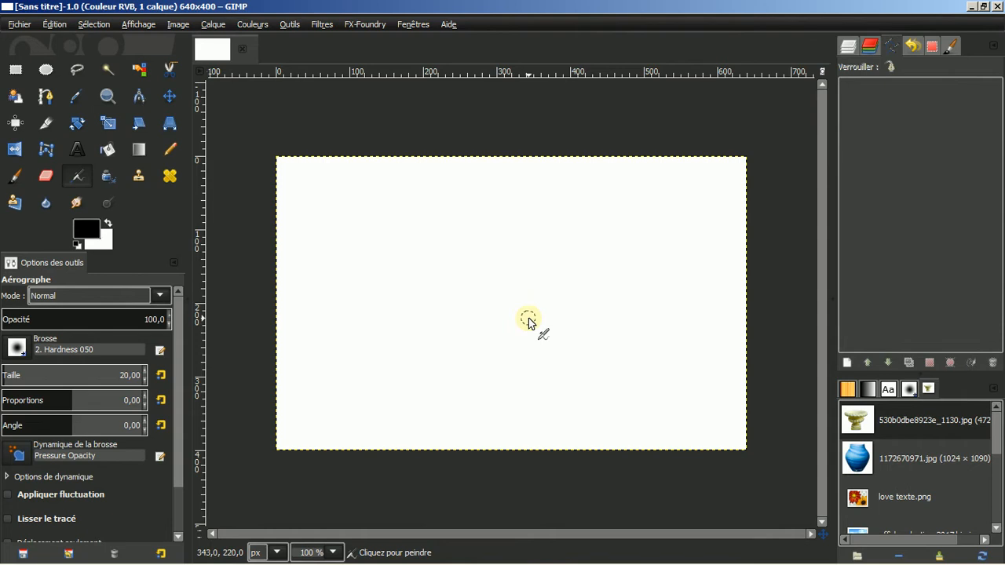
pyautogui.hotkey('shift', 'ctrl', 'j')
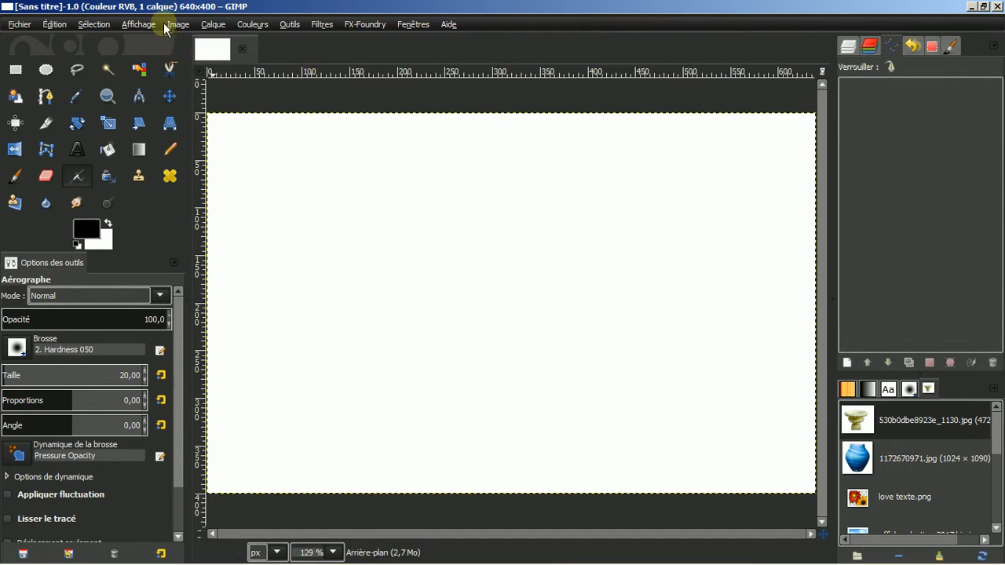
pyautogui.click(138, 25)
pyautogui.moveTo(161, 79)
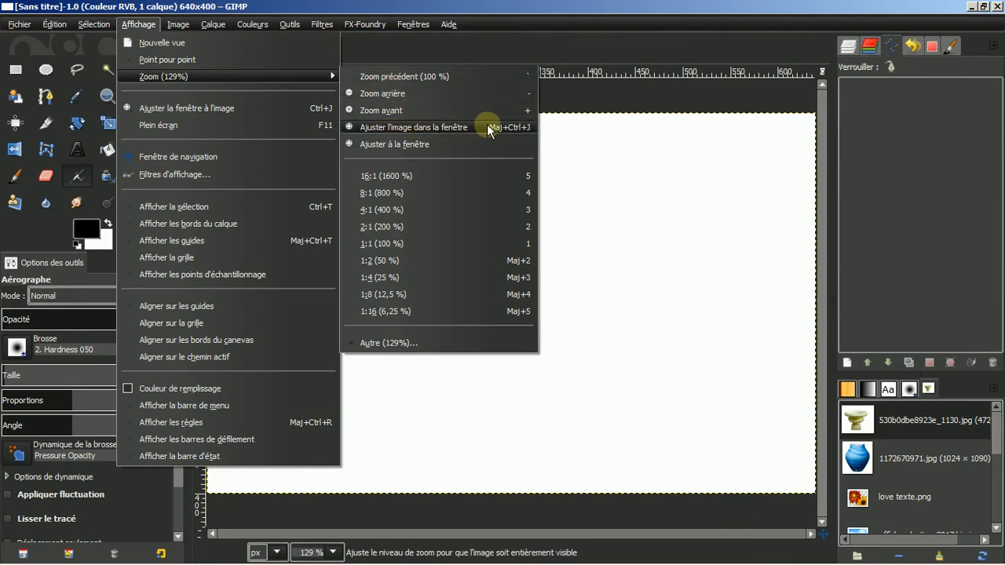
pyautogui.click(588, 91)
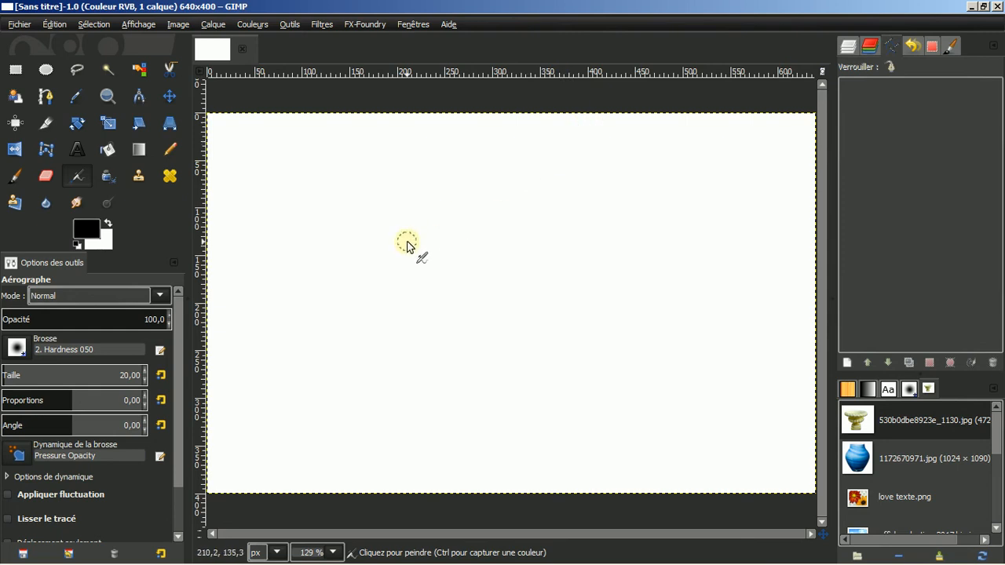
# Step: Outline and close a polygonal free selection about 190 by 105 px on the canvas, and undo it
pyautogui.click(77, 70)
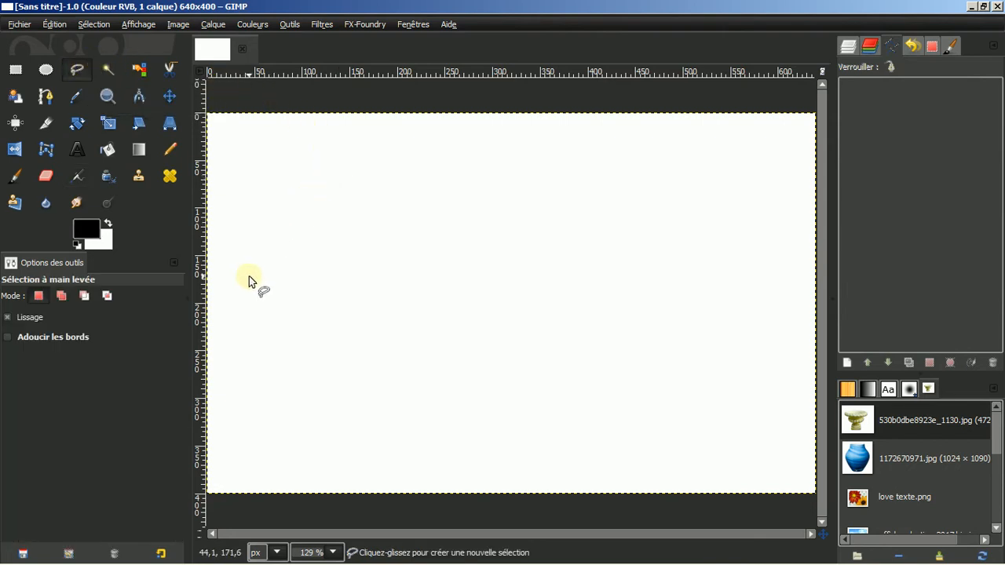
pyautogui.click(350, 251)
pyautogui.click(394, 233)
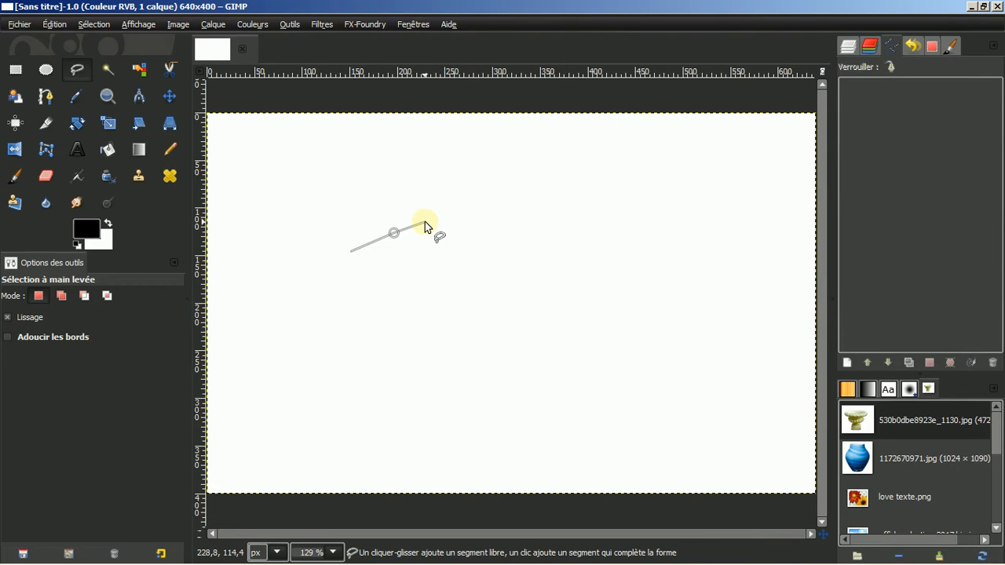
pyautogui.click(429, 222)
pyautogui.click(449, 225)
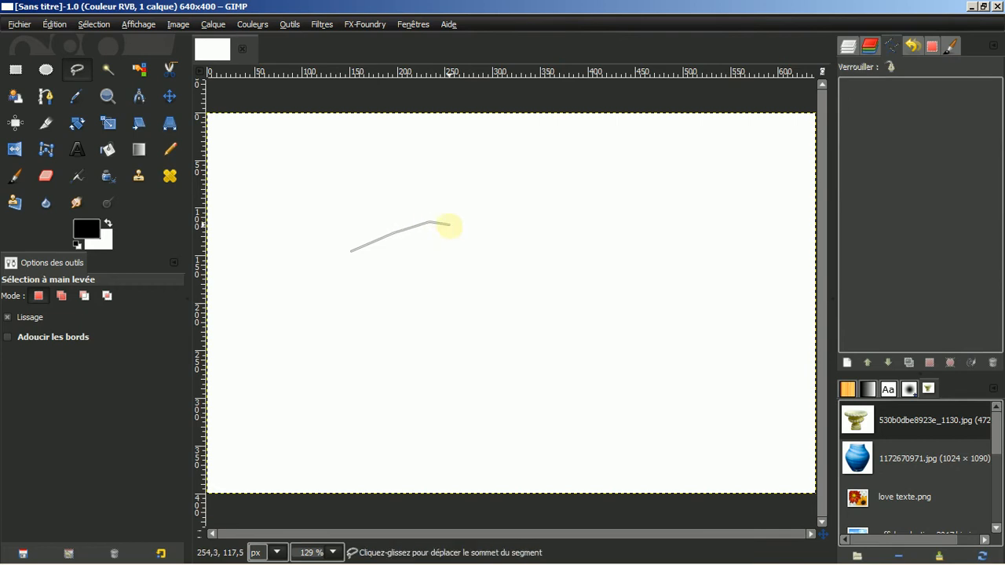
pyautogui.click(496, 253)
pyautogui.click(501, 269)
pyautogui.click(511, 296)
pyautogui.click(491, 314)
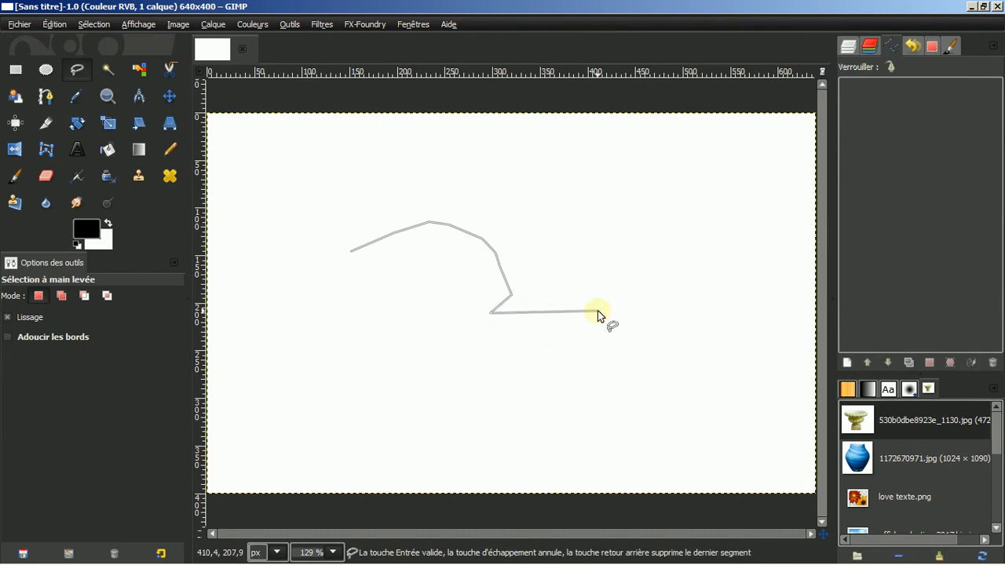
pyautogui.click(455, 318)
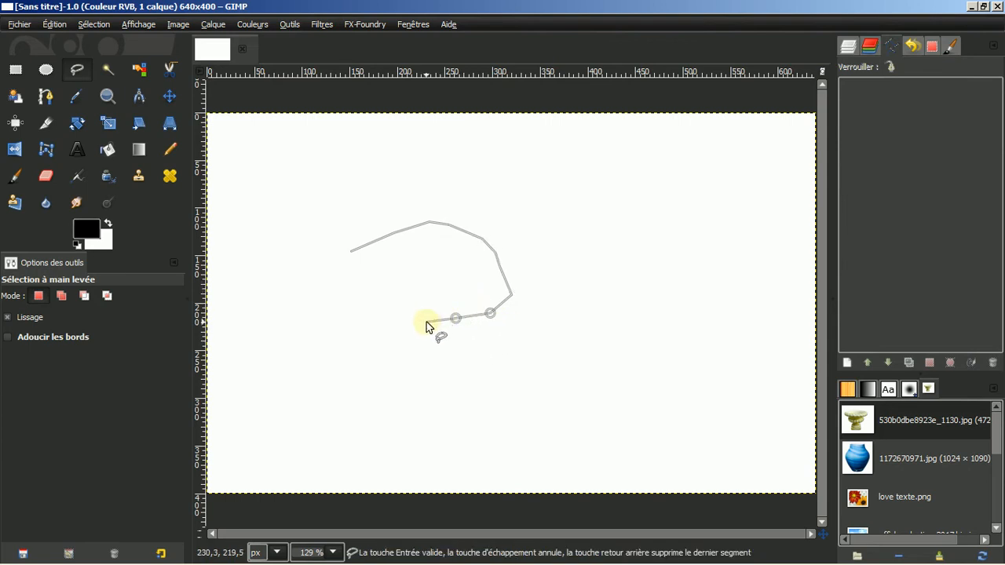
pyautogui.click(424, 322)
pyautogui.click(392, 323)
pyautogui.click(357, 323)
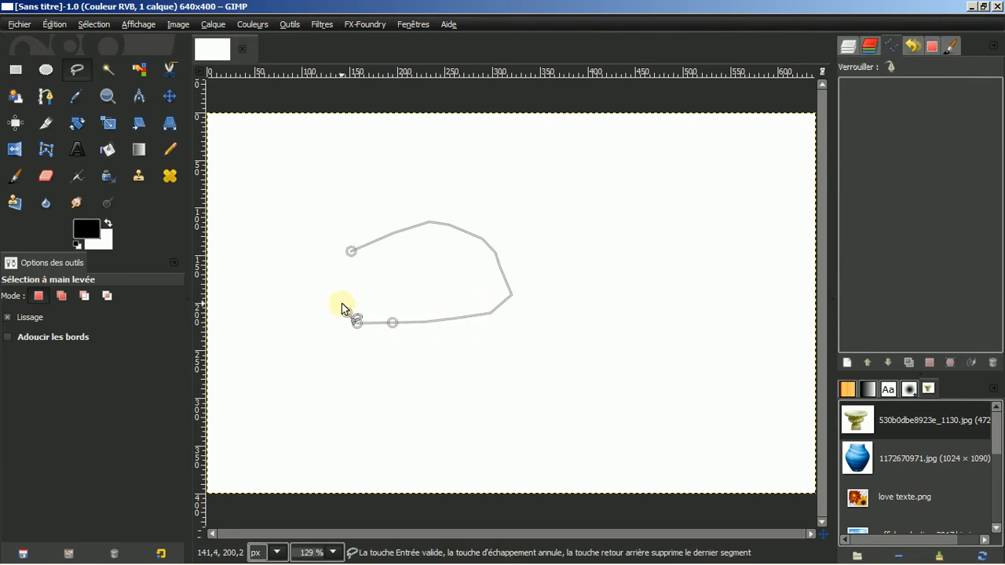
pyautogui.click(332, 292)
pyautogui.click(334, 275)
pyautogui.click(351, 252)
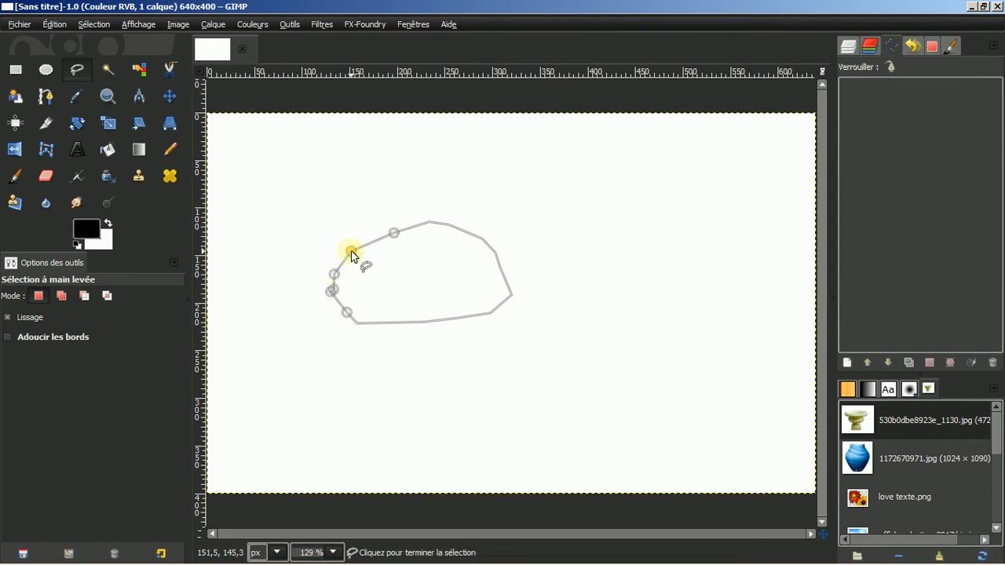
pyautogui.click(360, 252)
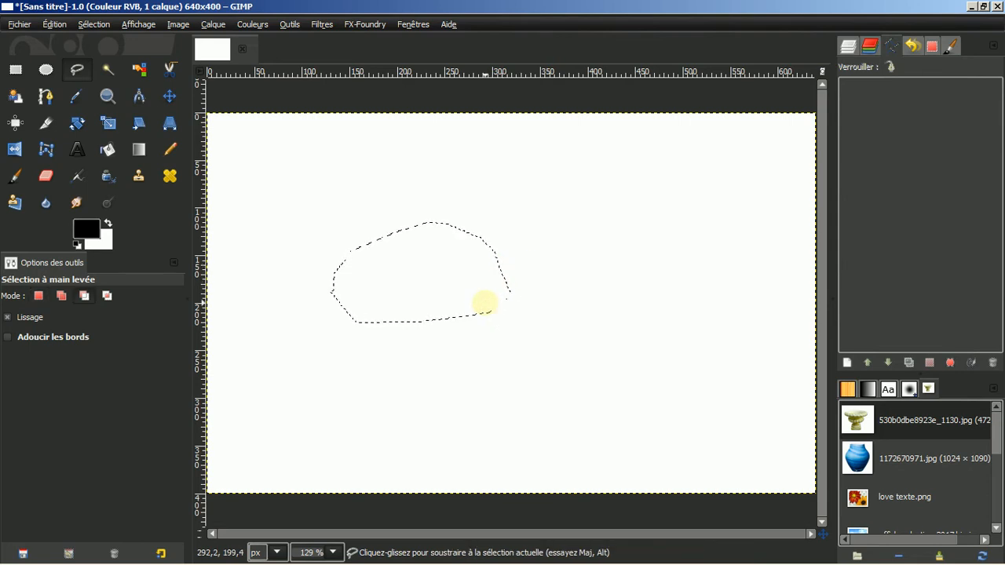
pyautogui.hotkey('ctrl', 'z')
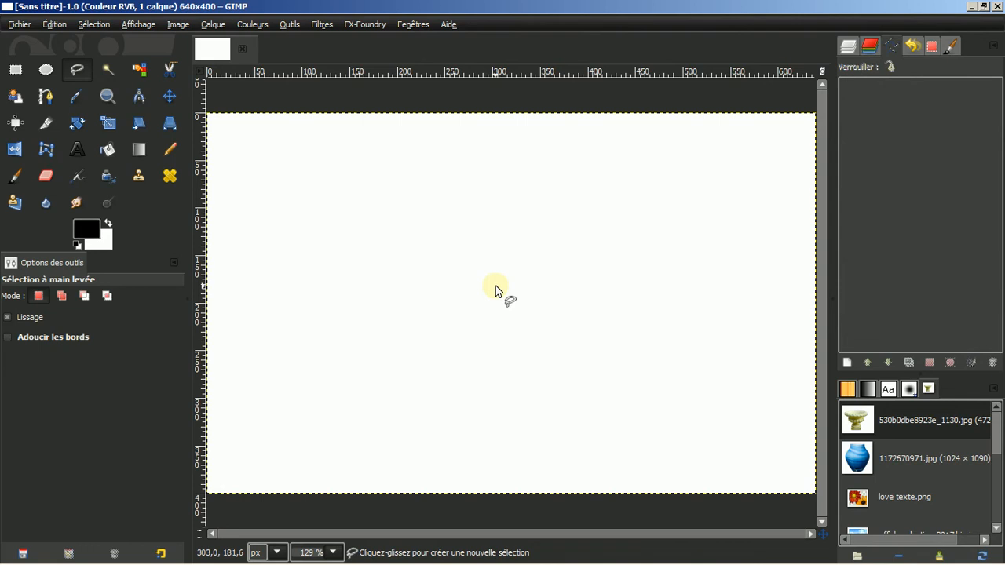
# Step: Draw a rounded outline about 120 by 100 px with the Paths tool, using many short straight segments, and close it at its first node
pyautogui.click(42, 99)
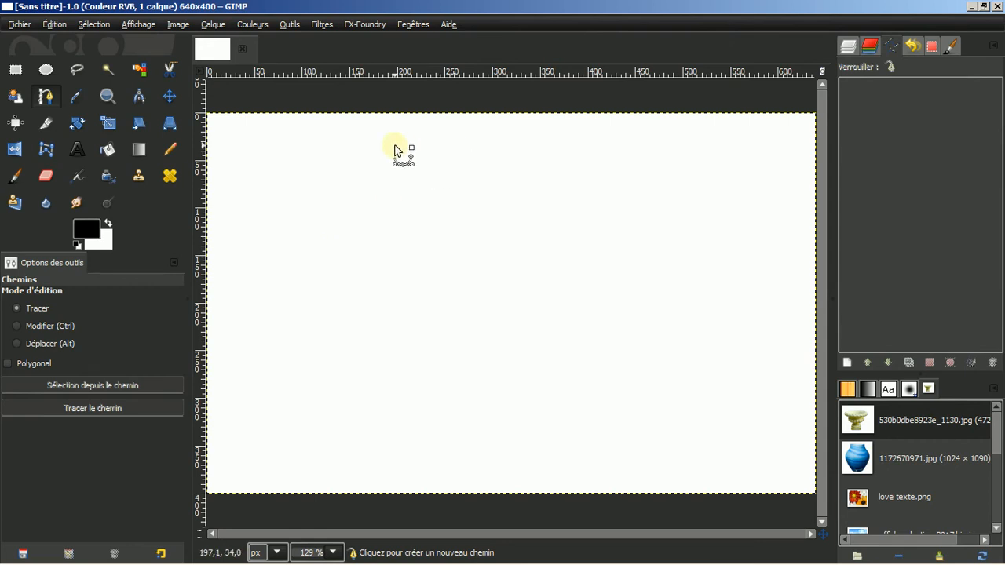
pyautogui.click(338, 216)
pyautogui.click(354, 211)
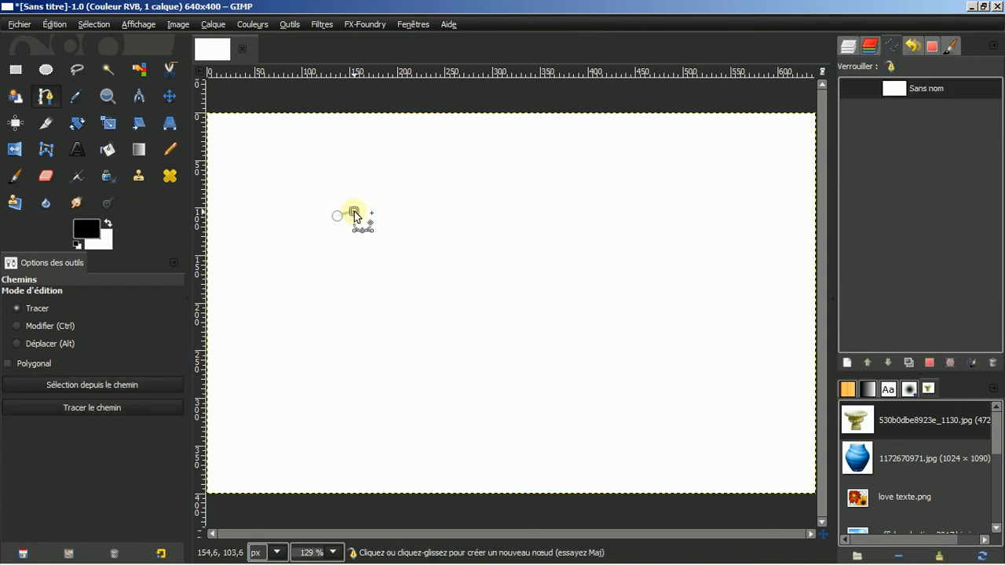
pyautogui.click(369, 211)
pyautogui.click(384, 212)
pyautogui.click(393, 219)
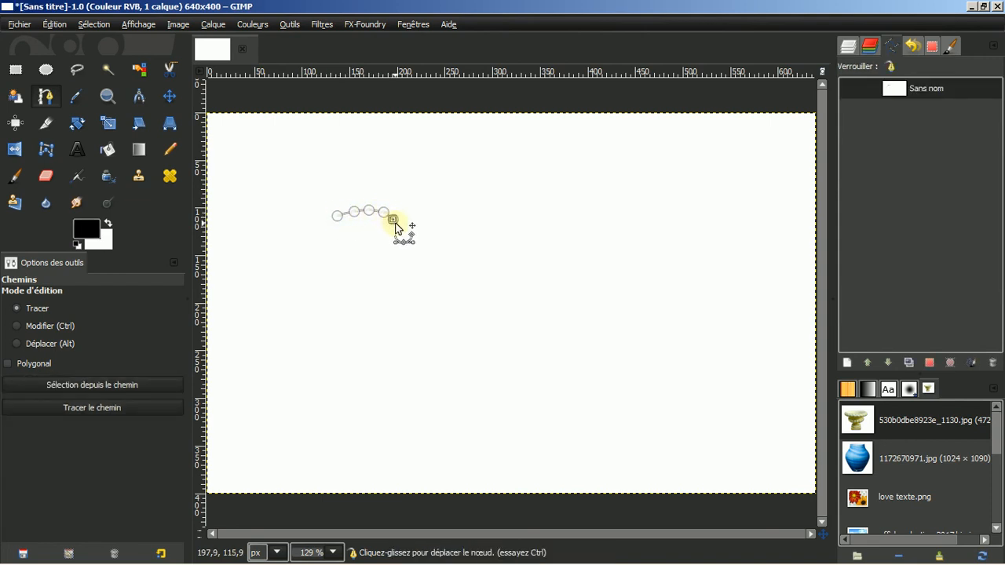
pyautogui.click(397, 229)
pyautogui.click(399, 240)
pyautogui.click(415, 260)
pyautogui.click(422, 265)
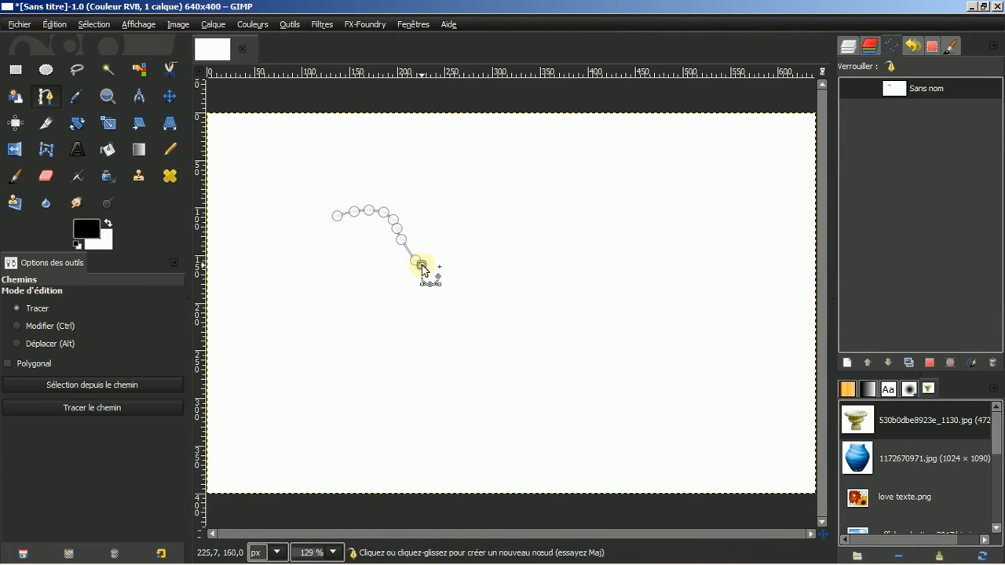
pyautogui.click(428, 279)
pyautogui.click(415, 299)
pyautogui.click(375, 306)
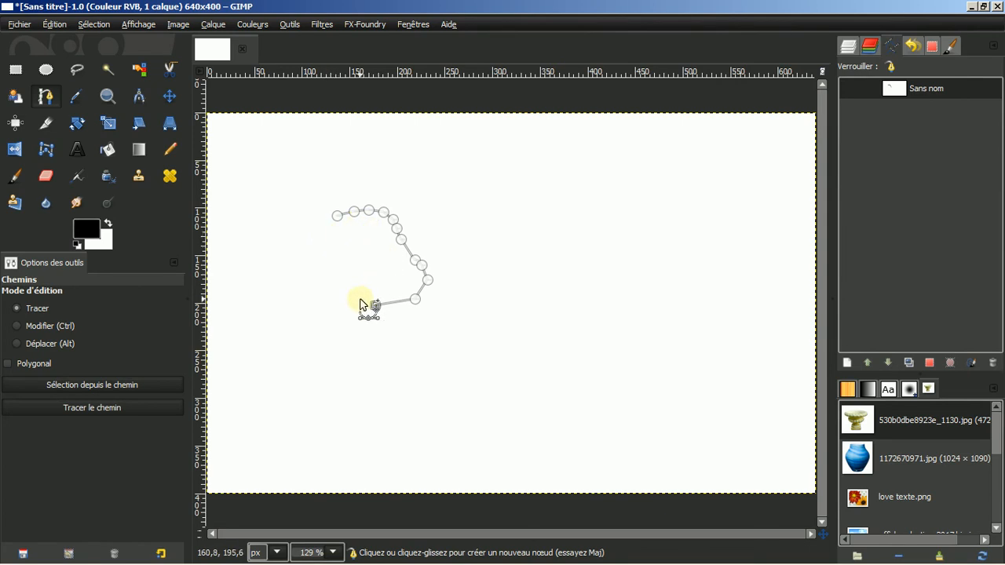
pyautogui.click(357, 302)
pyautogui.click(344, 297)
pyautogui.click(332, 285)
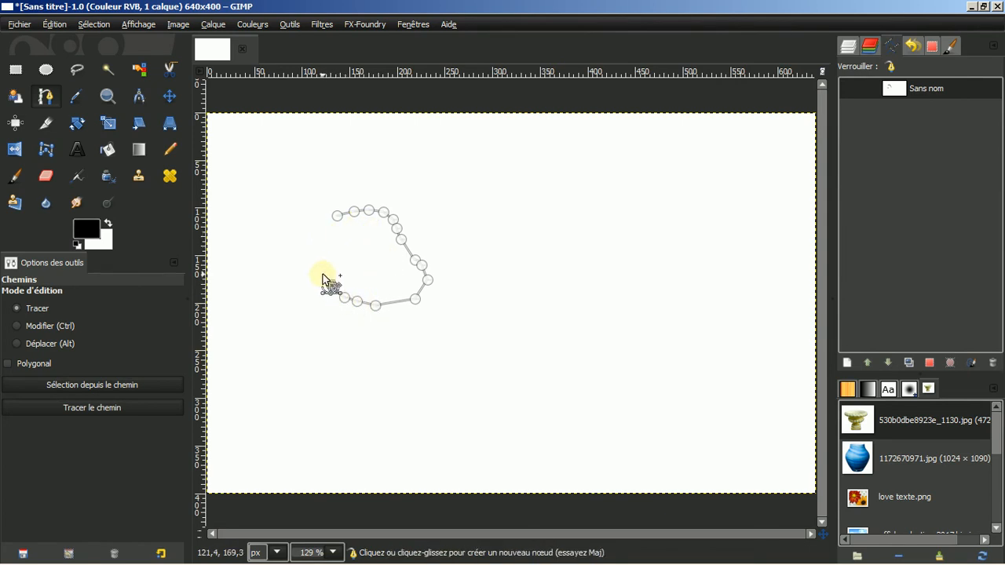
pyautogui.click(323, 274)
pyautogui.click(317, 261)
pyautogui.click(316, 247)
pyautogui.click(311, 226)
pyautogui.click(316, 211)
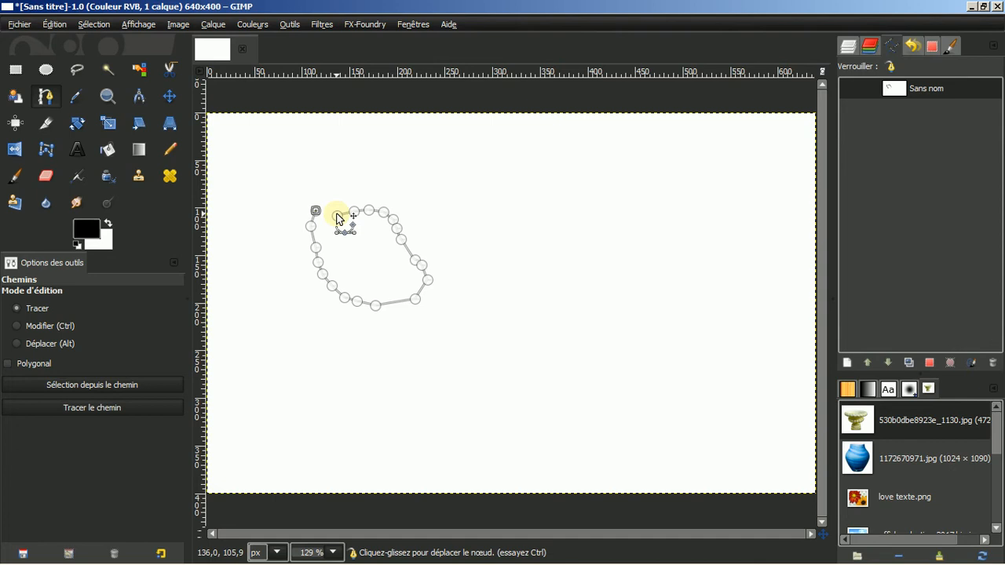
pyautogui.press('ctrl')
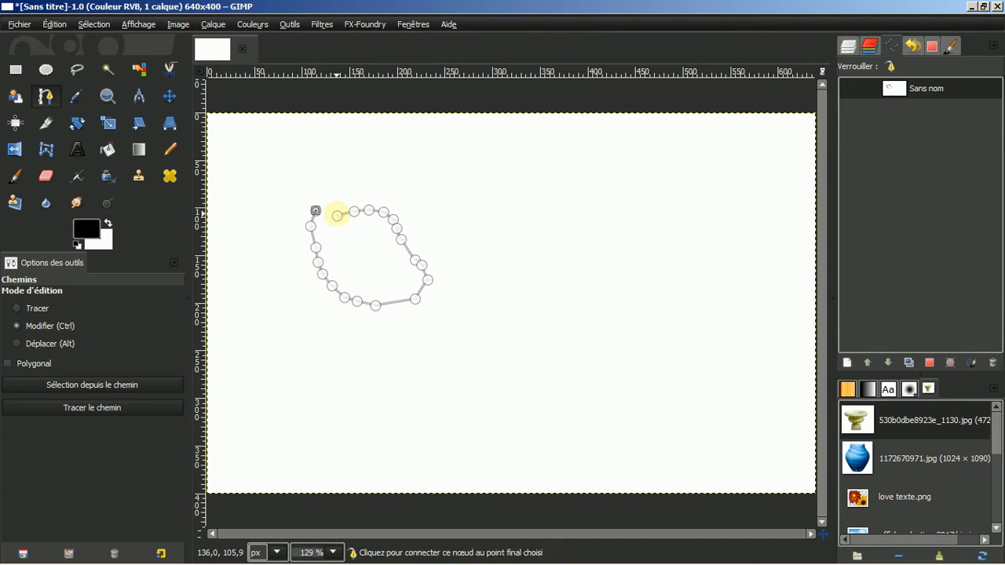
pyautogui.keyDown('ctrl'); pyautogui.click(337, 215); pyautogui.keyUp('ctrl')
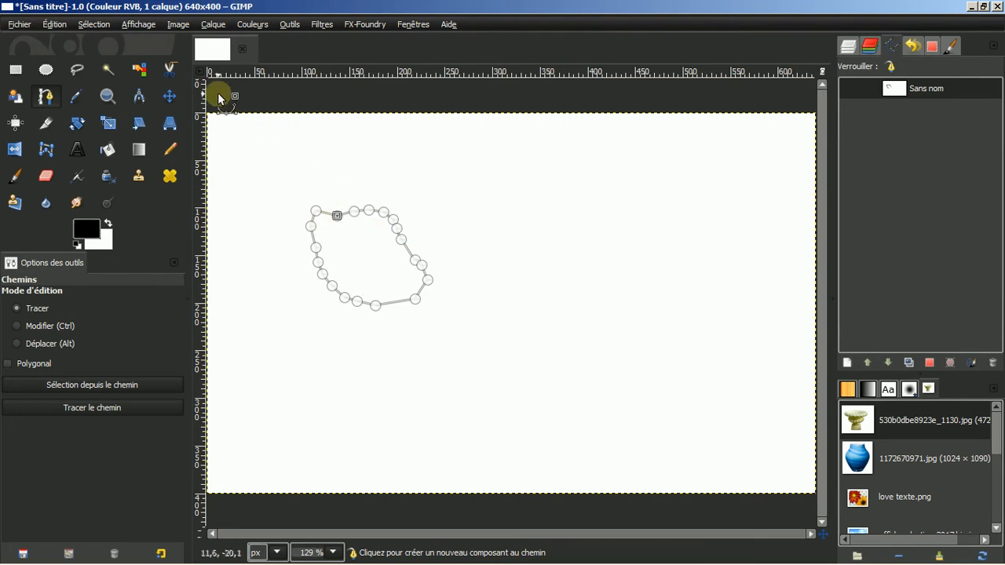
# Step: Leave the closed path and draw a second, open three-node path about 155 px wide in the upper part of the canvas
pyautogui.click(170, 93)
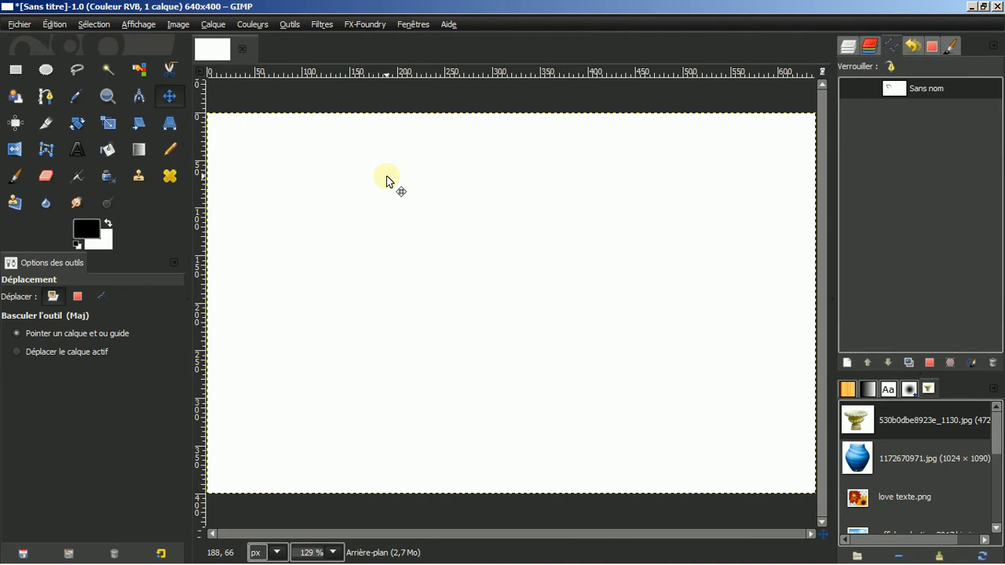
pyautogui.click(43, 95)
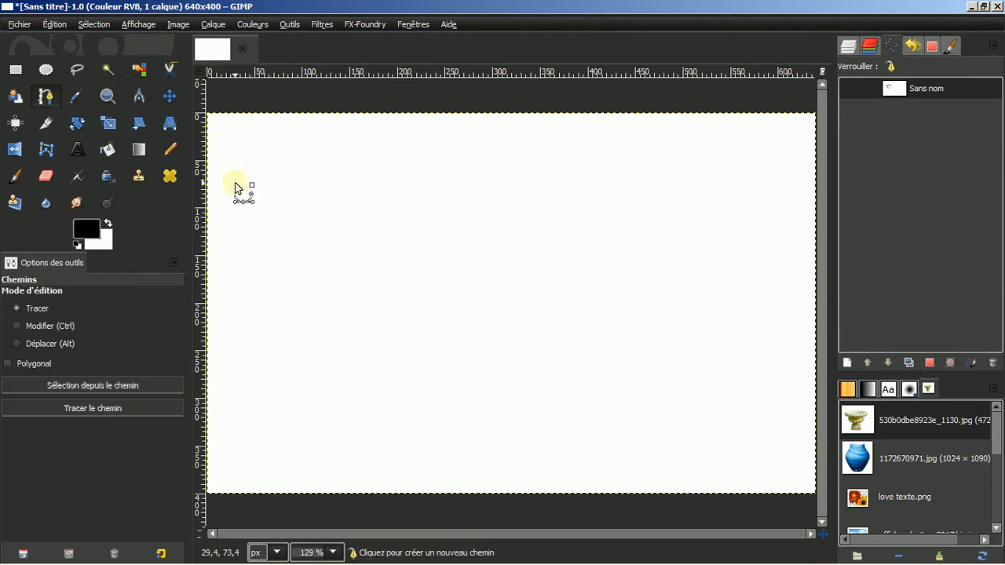
pyautogui.click(365, 230)
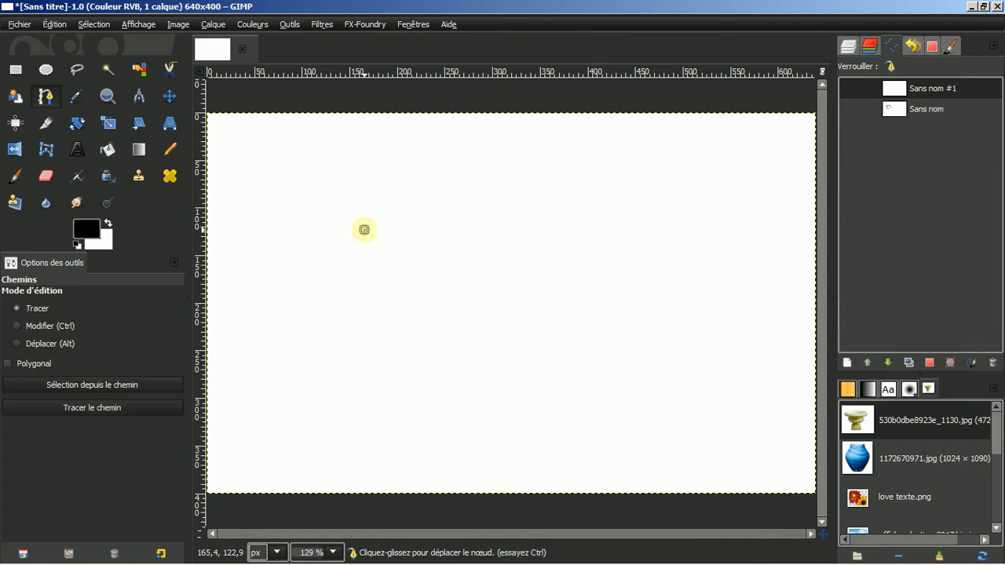
pyautogui.click(449, 222)
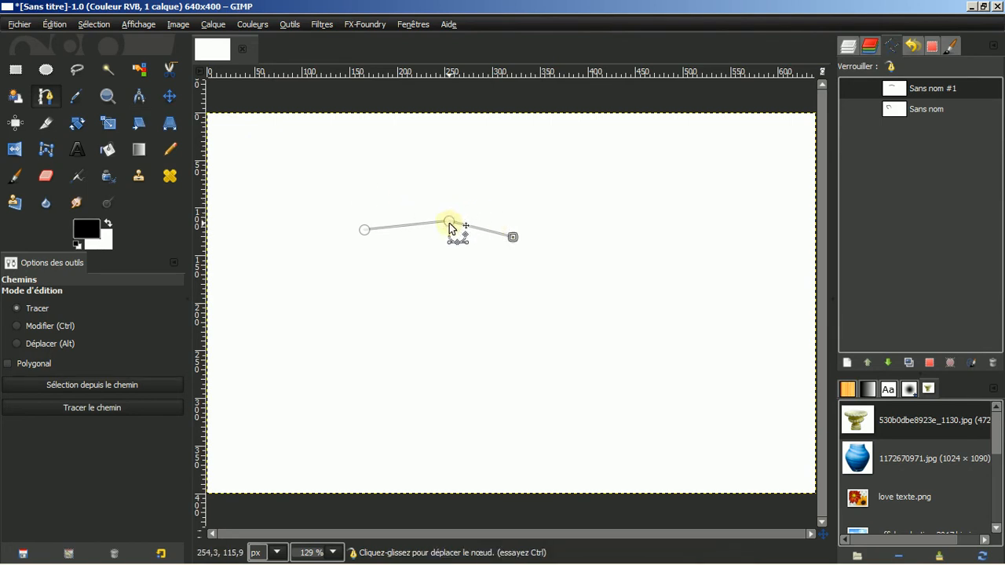
# Step: Reposition the start, middle and end nodes of the open path, undoing the stray segment added near its end
pyautogui.moveTo(449, 223)
pyautogui.mouseDown()
pyautogui.moveTo(442, 259)
pyautogui.moveTo(443, 206)
pyautogui.moveTo(437, 225)
pyautogui.mouseUp()
pyautogui.moveTo(513, 238); pyautogui.dragTo(490, 247)
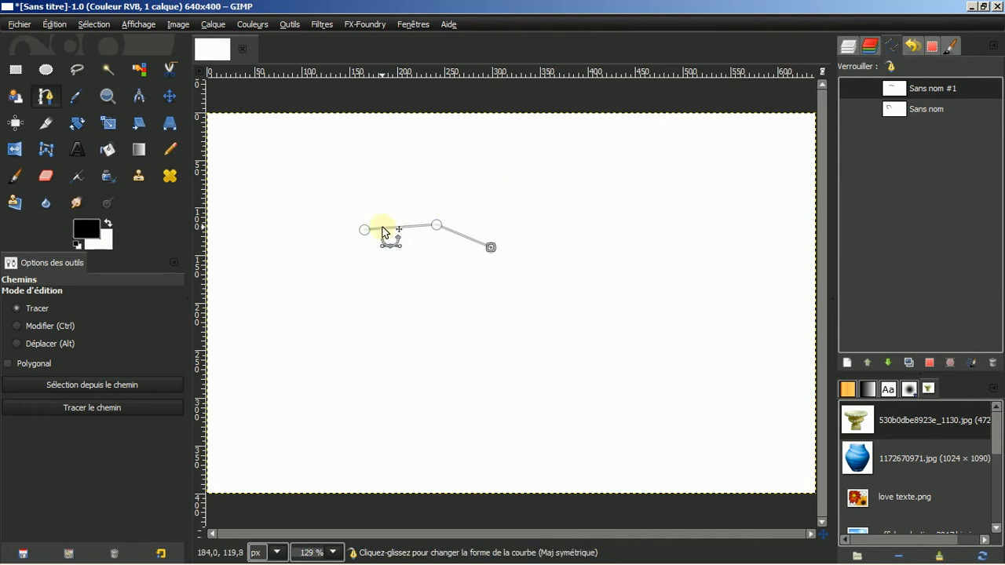
pyautogui.moveTo(405, 231); pyautogui.dragTo(347, 226)
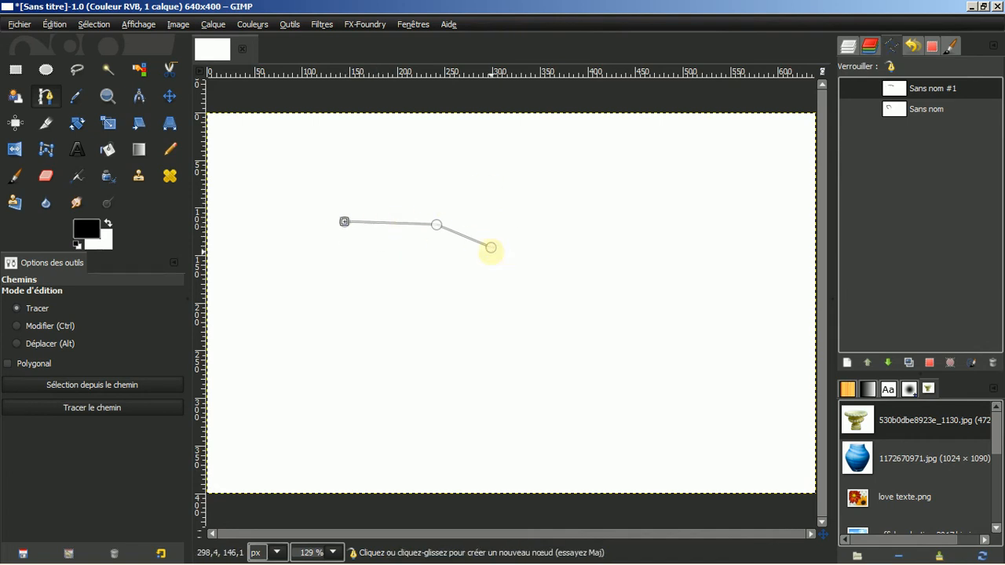
pyautogui.moveTo(491, 247); pyautogui.dragTo(542, 252)
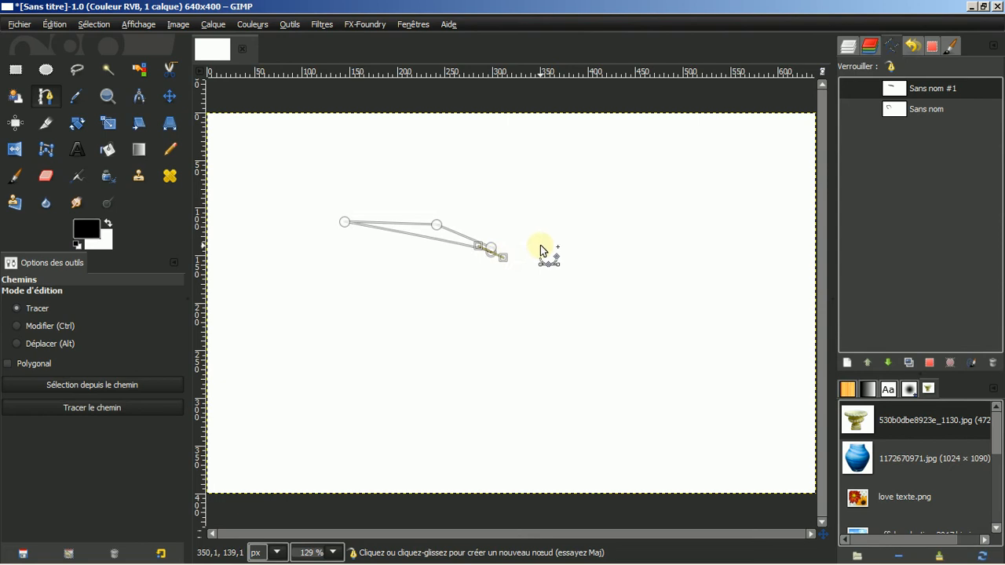
pyautogui.hotkey('ctrl', 'z')
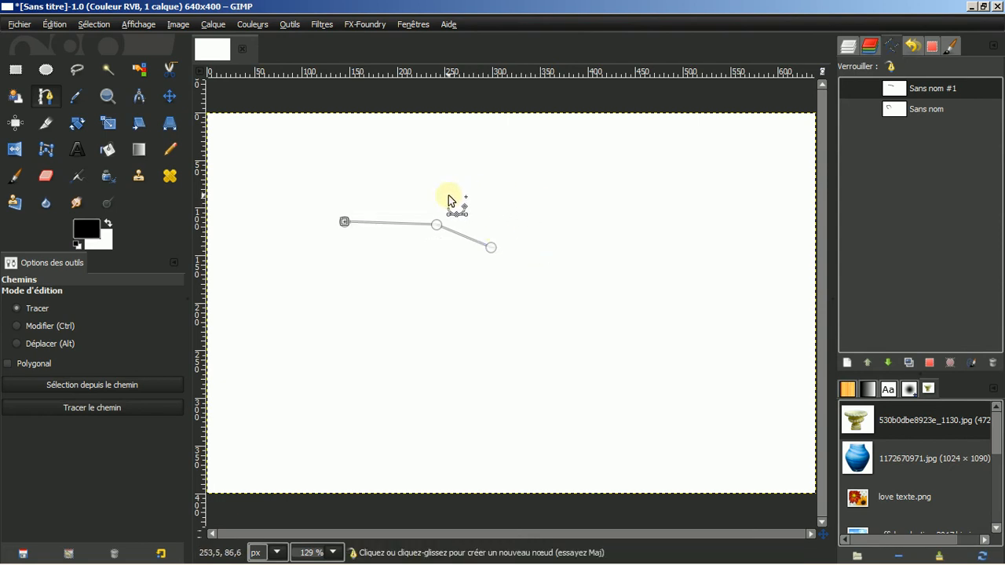
pyautogui.moveTo(438, 228); pyautogui.dragTo(495, 230)
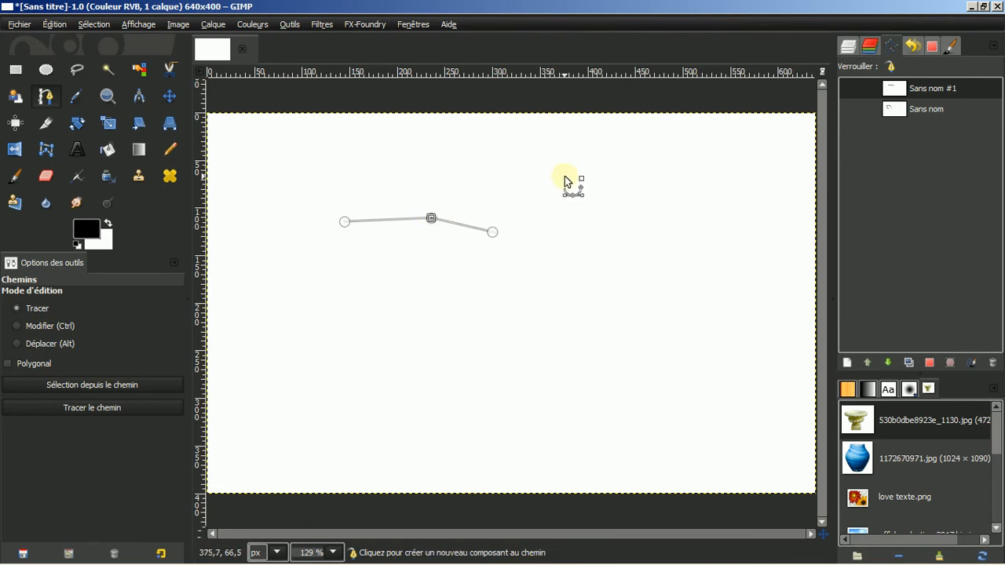
# Step: Start a separate path component above the open line's right end, and undo it
pyautogui.click(583, 184)
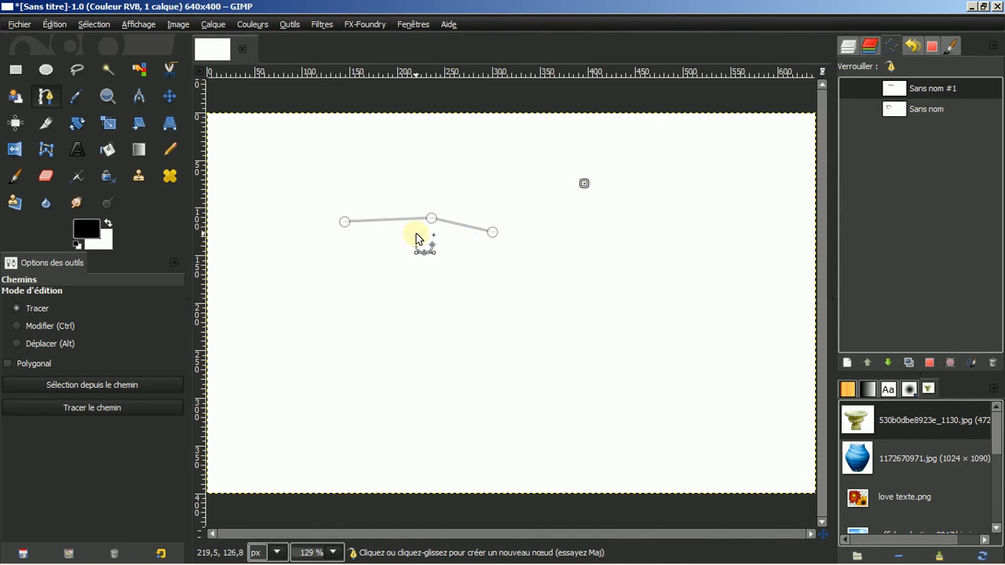
pyautogui.hotkey('ctrl', 'z')
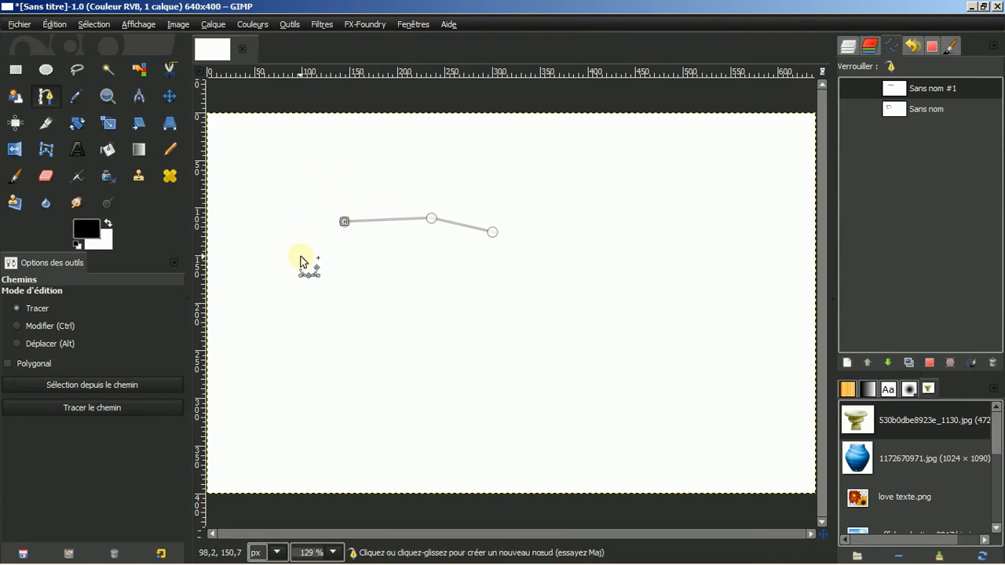
# Step: Extend the open path with a node below its left start, and try two straight segments from its right end, undoing both
pyautogui.click(346, 222)
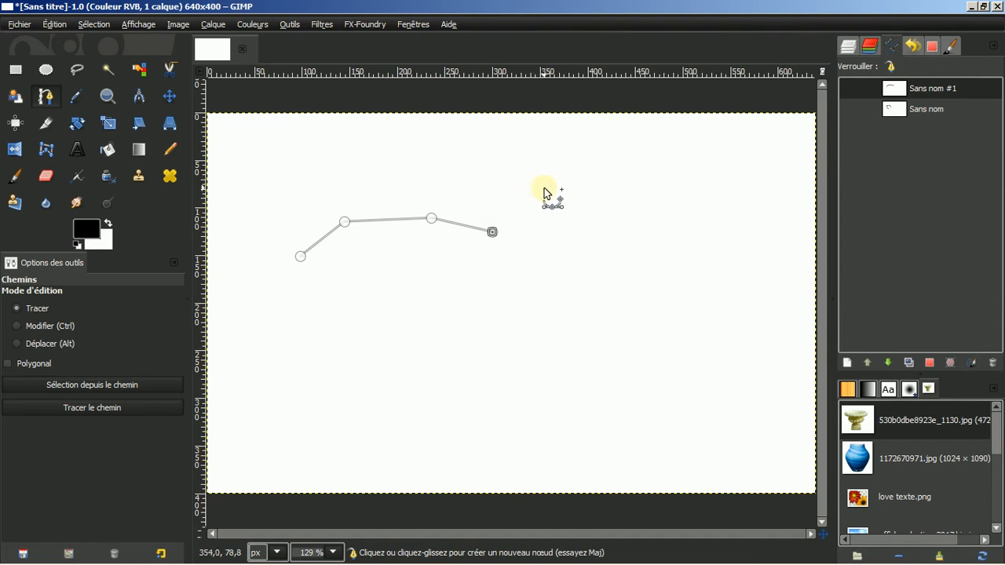
pyautogui.click(544, 189)
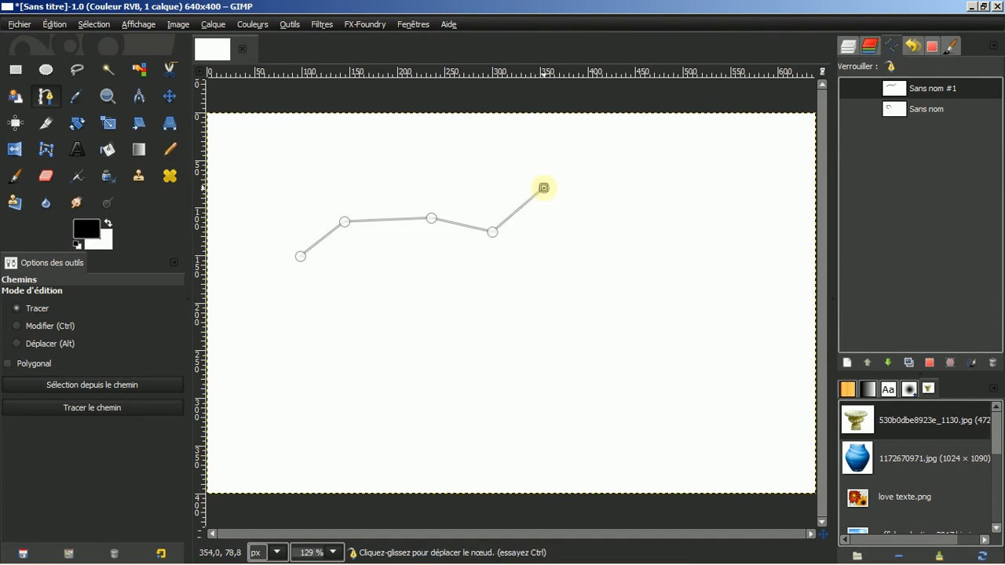
pyautogui.hotkey('ctrl', 'z')
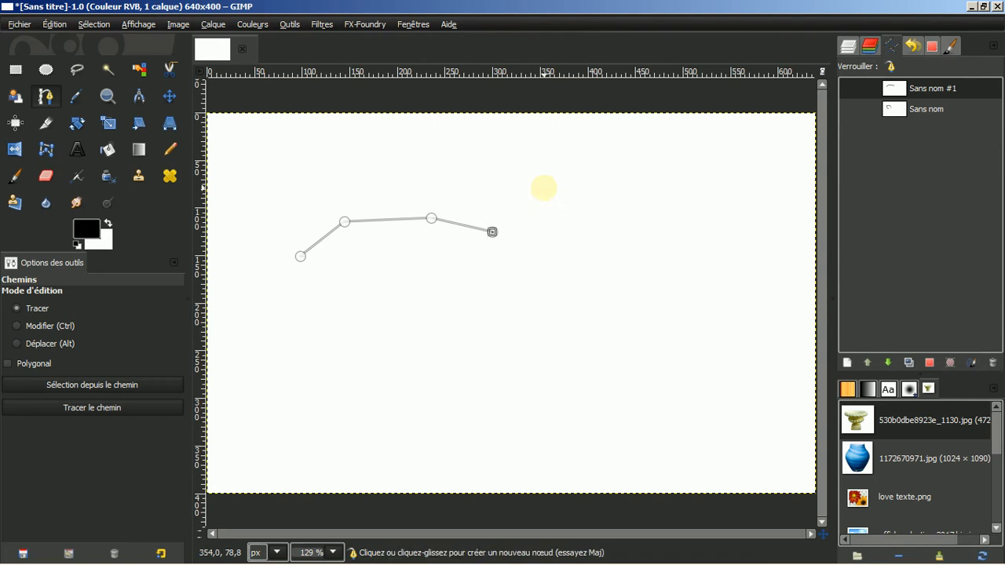
pyautogui.click(482, 275)
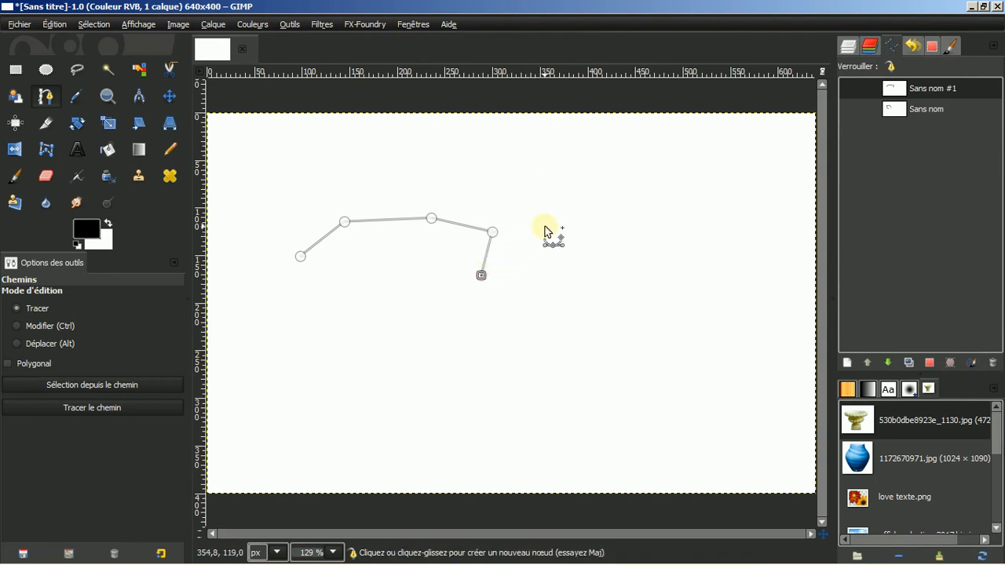
pyautogui.press('ctrl')
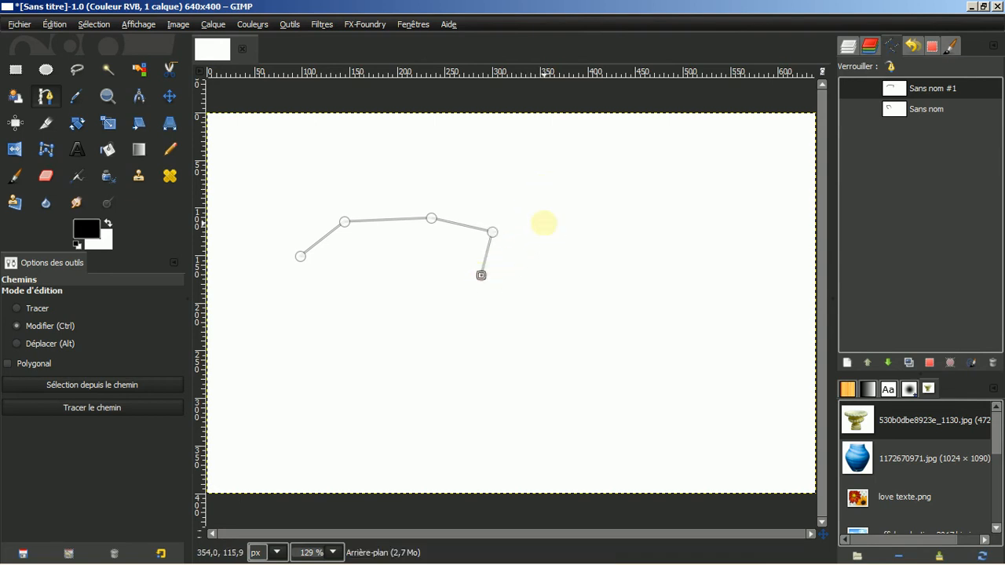
pyautogui.hotkey('ctrl', 'z')
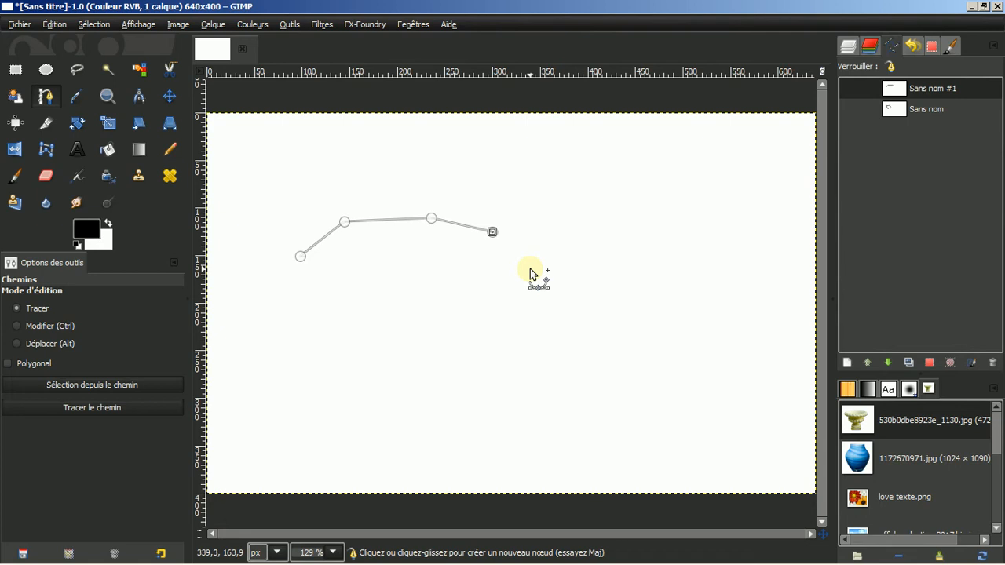
# Step: Add a curved node beyond the path's right end, shift it about 20 px outward and swing its lower handle up to the right
pyautogui.moveTo(530, 271); pyautogui.dragTo(519, 315)
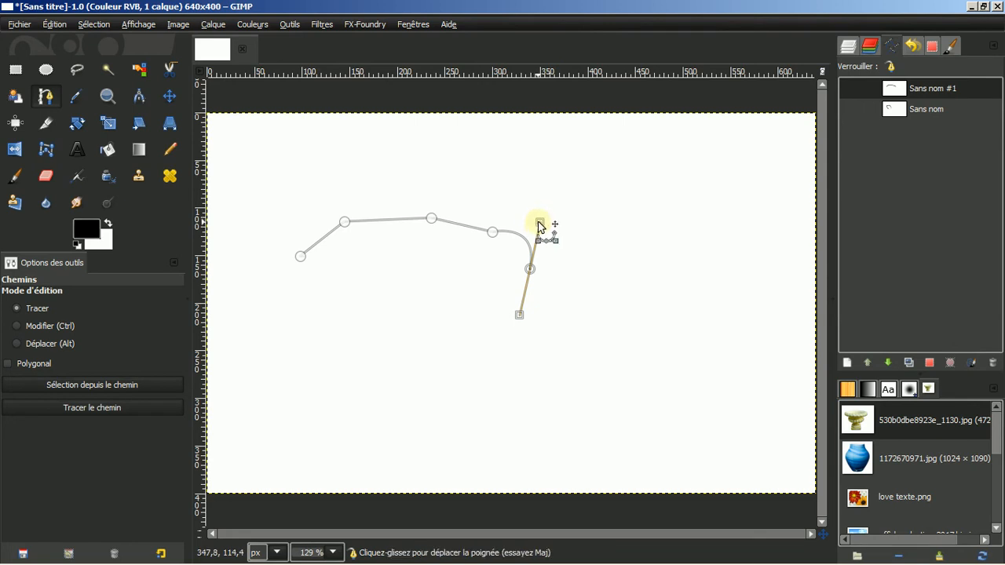
pyautogui.moveTo(539, 223)
pyautogui.mouseDown()
pyautogui.moveTo(527, 201)
pyautogui.moveTo(545, 242)
pyautogui.moveTo(498, 280)
pyautogui.moveTo(533, 257)
pyautogui.moveTo(567, 213)
pyautogui.moveTo(518, 256)
pyautogui.moveTo(565, 221)
pyautogui.moveTo(522, 228)
pyautogui.moveTo(511, 209)
pyautogui.moveTo(540, 228)
pyautogui.mouseUp()
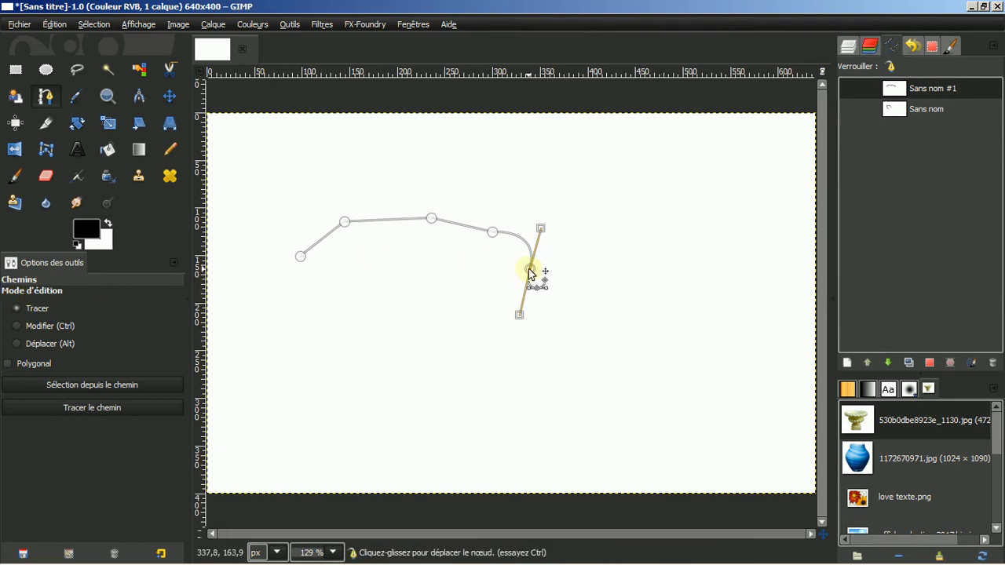
pyautogui.moveTo(530, 274)
pyautogui.mouseDown()
pyautogui.moveTo(562, 274)
pyautogui.moveTo(521, 274)
pyautogui.moveTo(549, 274)
pyautogui.mouseUp()
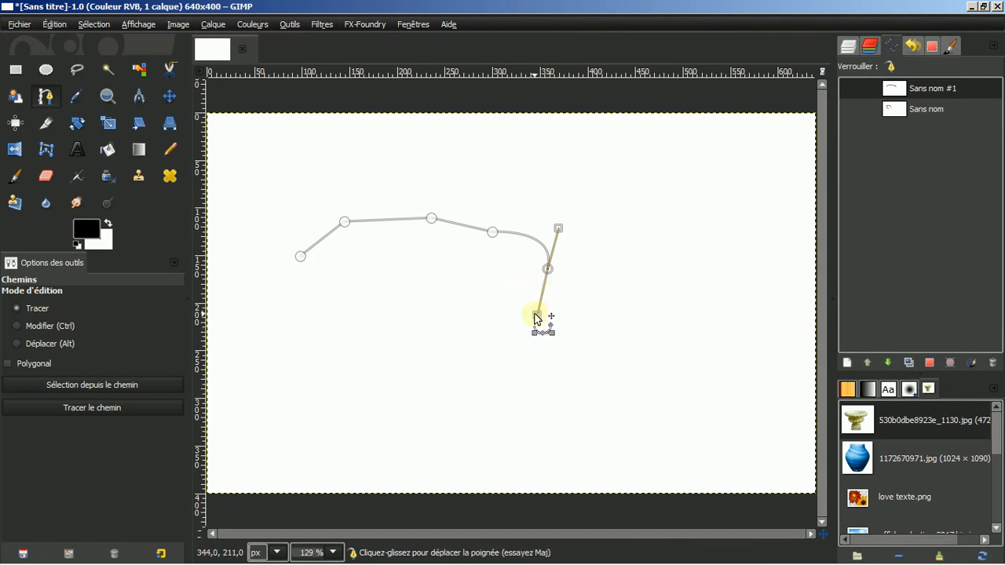
pyautogui.moveTo(537, 316); pyautogui.dragTo(596, 255)
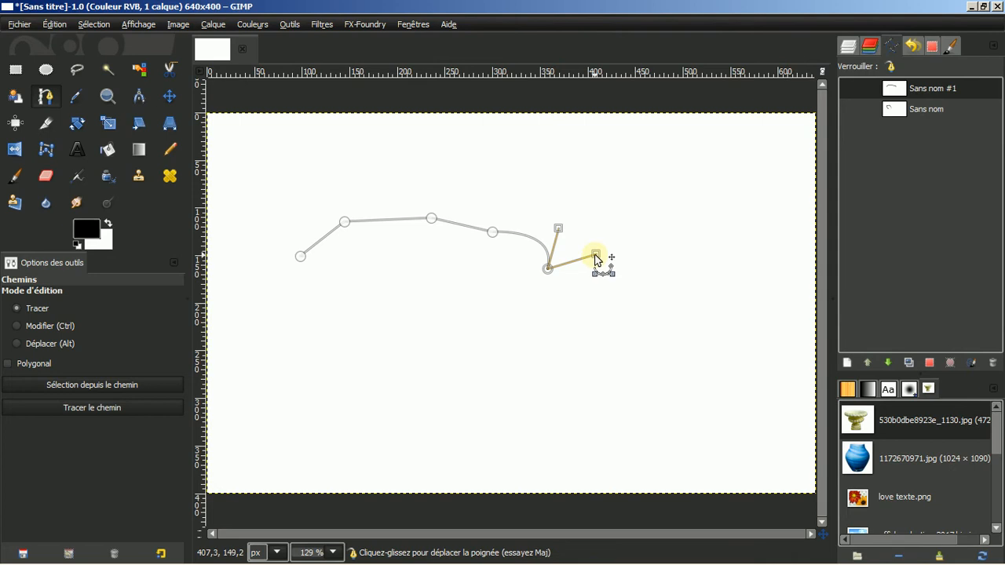
pyautogui.moveTo(597, 255)
pyautogui.mouseDown()
pyautogui.moveTo(574, 283)
pyautogui.moveTo(592, 255)
pyautogui.mouseUp()
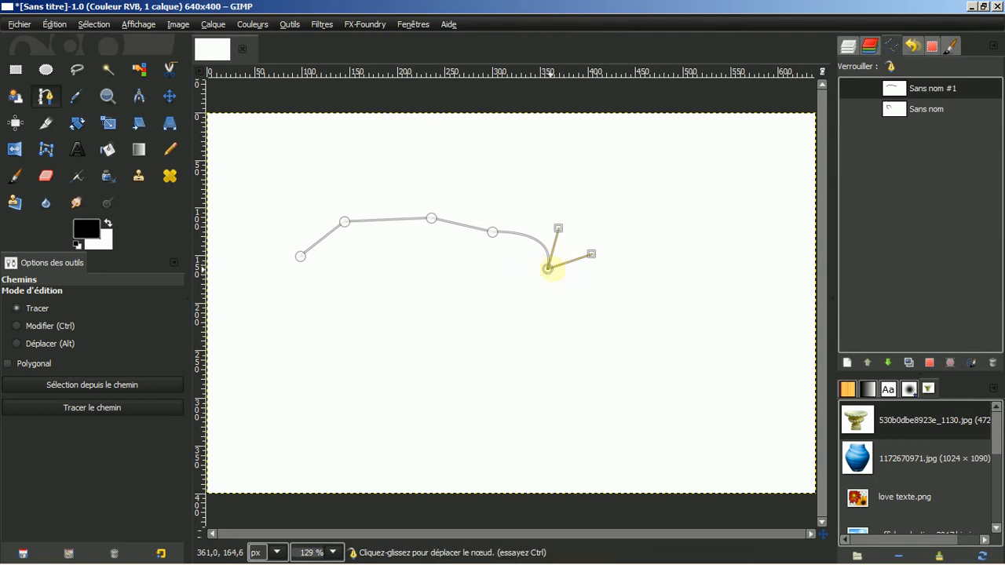
# Step: Add an end node below the curved node, and adjust the curved node's two handles to reshape the segments on both sides of it
pyautogui.click(502, 326)
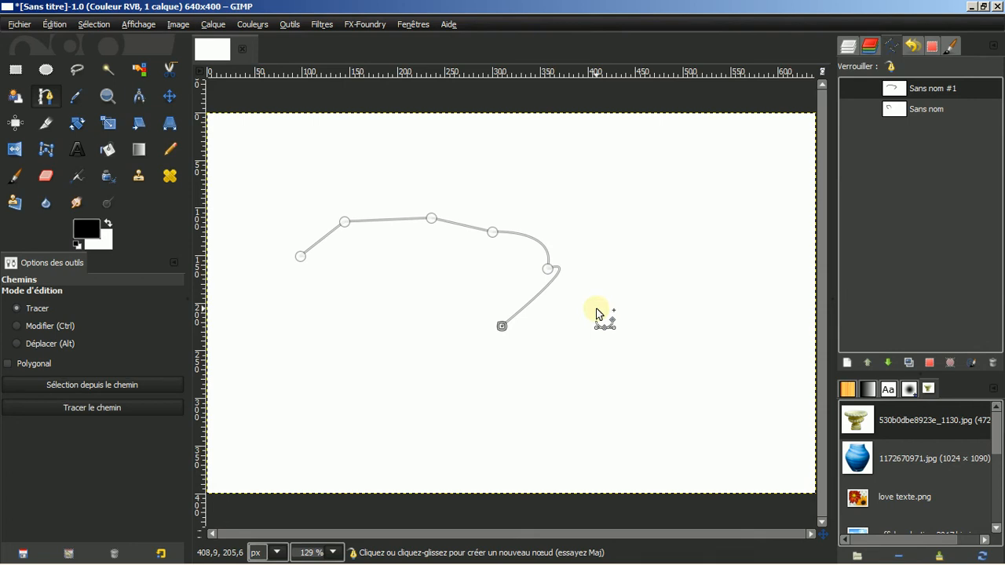
pyautogui.click(552, 273)
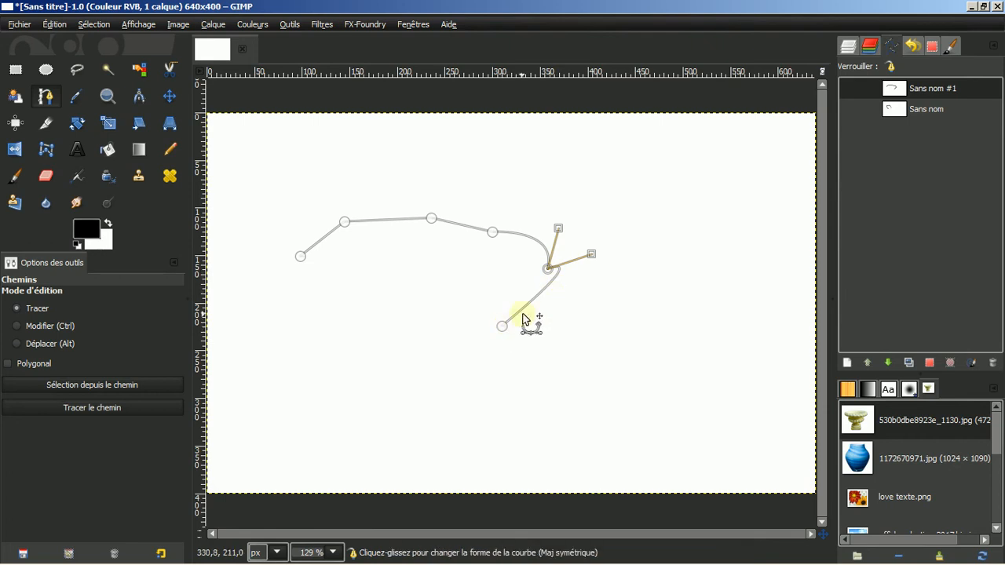
pyautogui.moveTo(591, 251); pyautogui.dragTo(587, 258)
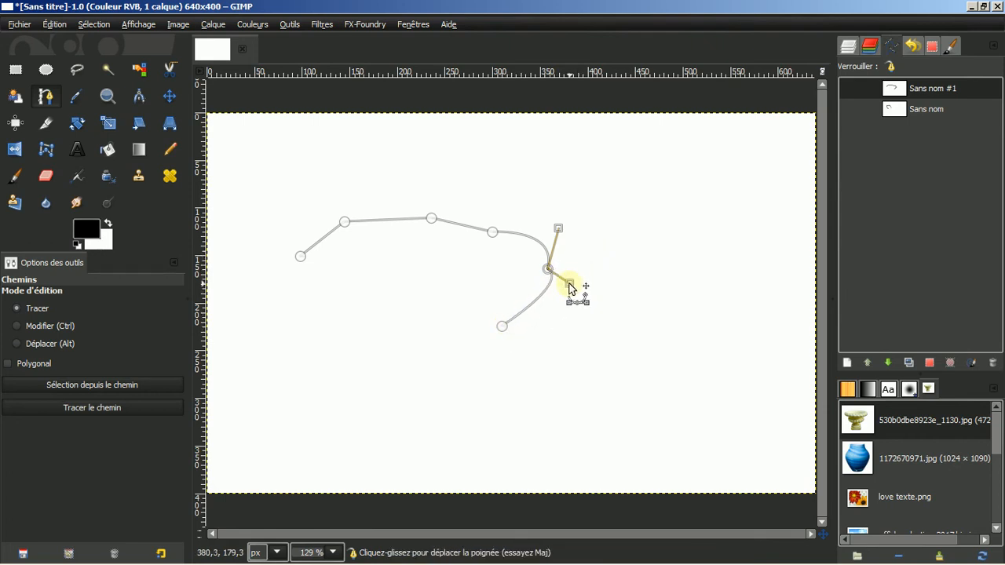
pyautogui.moveTo(527, 293); pyautogui.dragTo(505, 291)
pyautogui.moveTo(558, 229); pyautogui.dragTo(594, 213)
pyautogui.moveTo(498, 288); pyautogui.dragTo(507, 287)
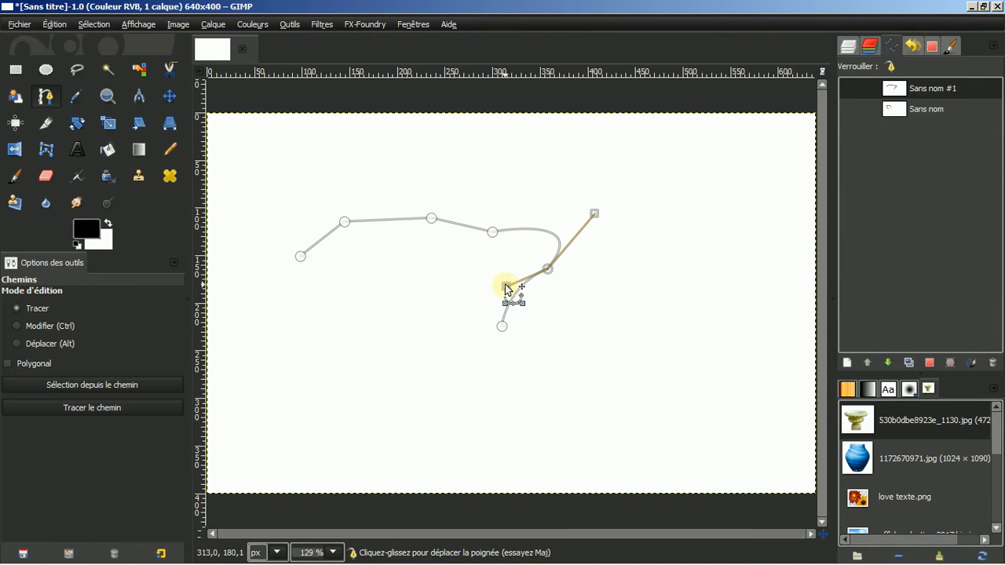
pyautogui.moveTo(505, 284); pyautogui.dragTo(485, 279)
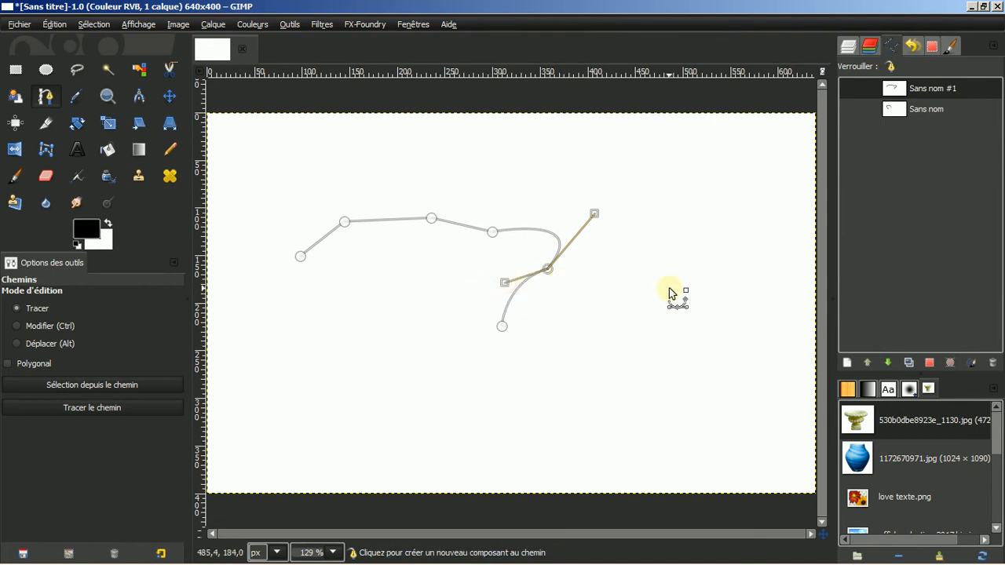
# Step: Continue the path from its lower end with three straight segments running leftward, and close it at its first node
pyautogui.click(504, 326)
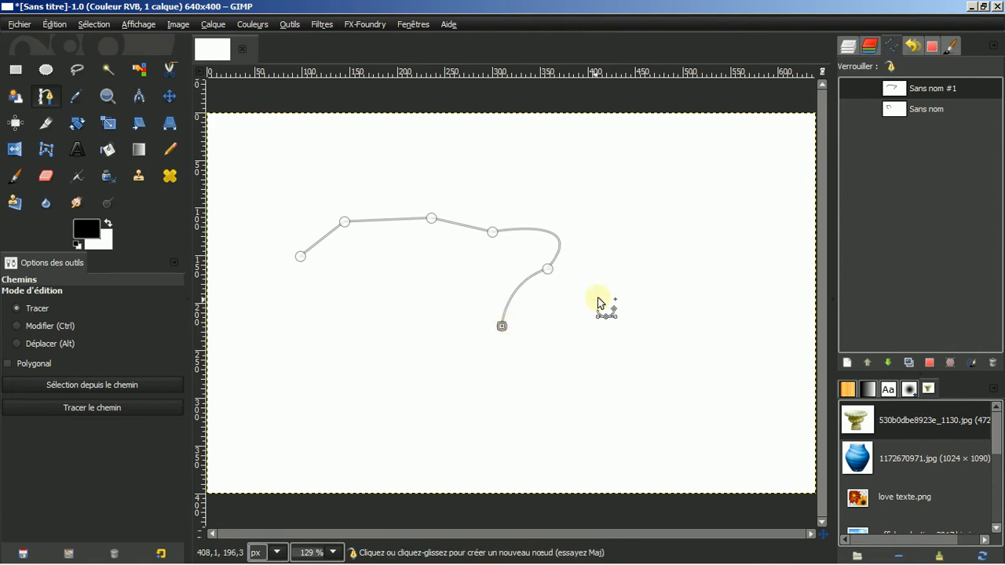
pyautogui.click(434, 343)
pyautogui.click(353, 337)
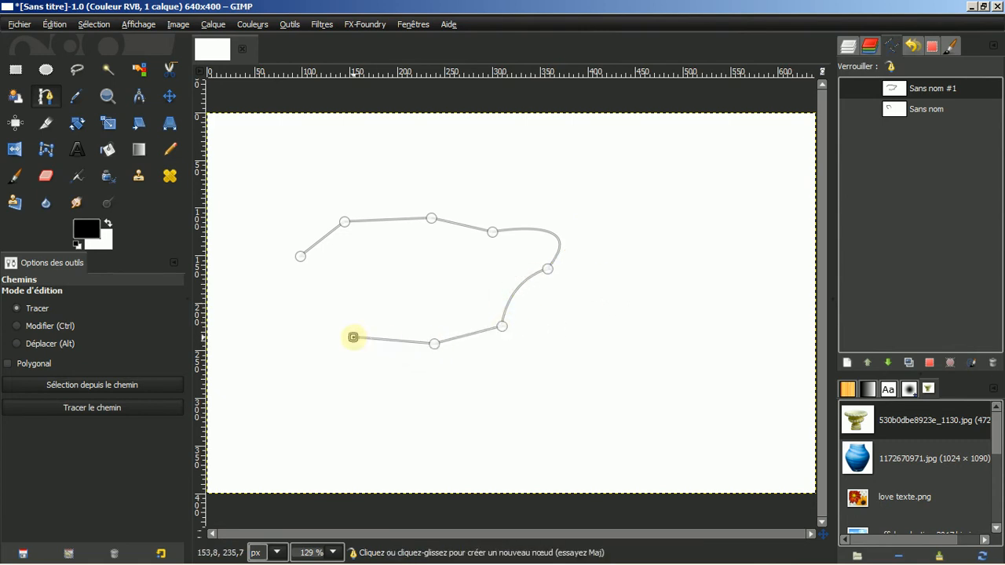
pyautogui.click(276, 315)
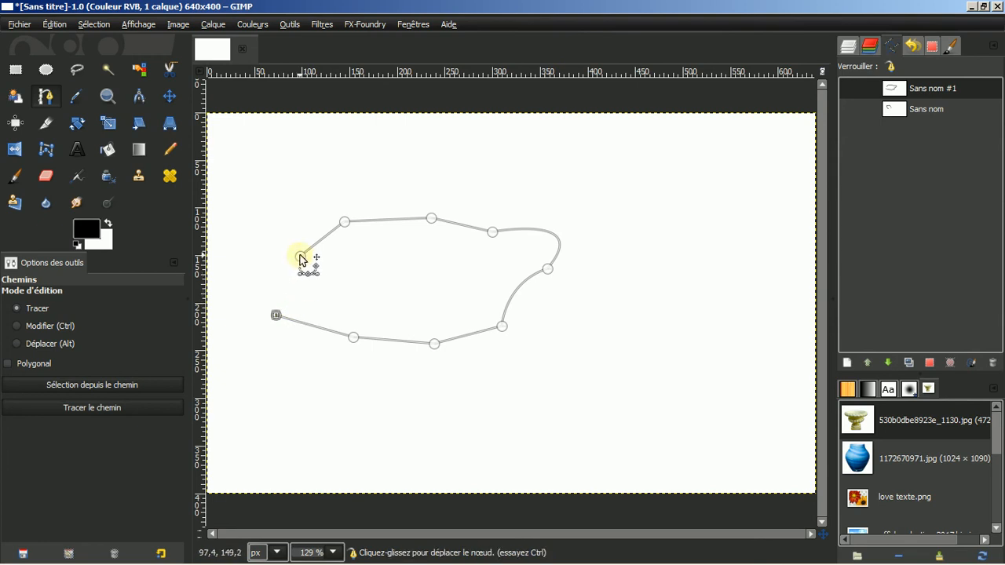
pyautogui.press('ctrl')
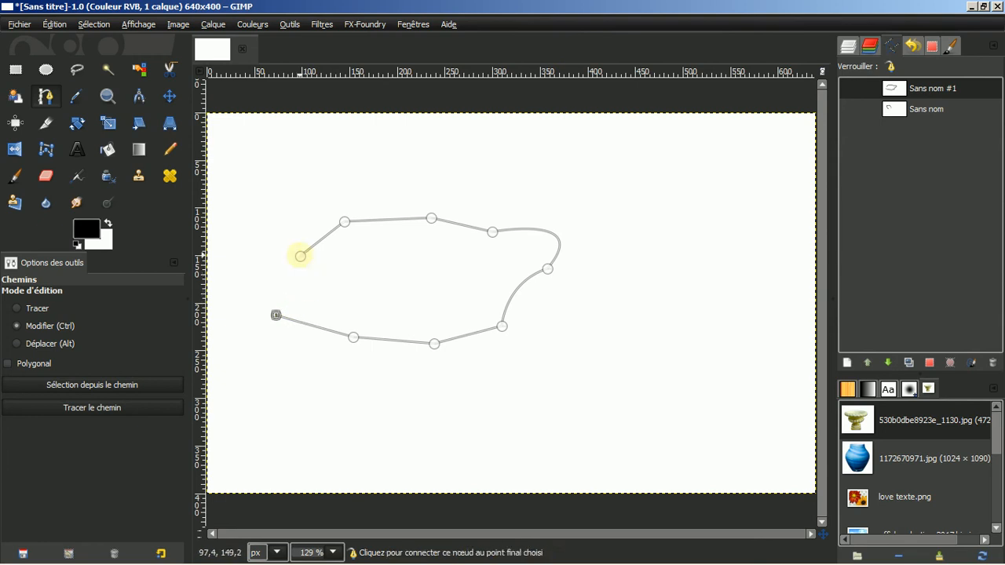
pyautogui.keyDown('ctrl'); pyautogui.click(299, 257); pyautogui.keyUp('ctrl')
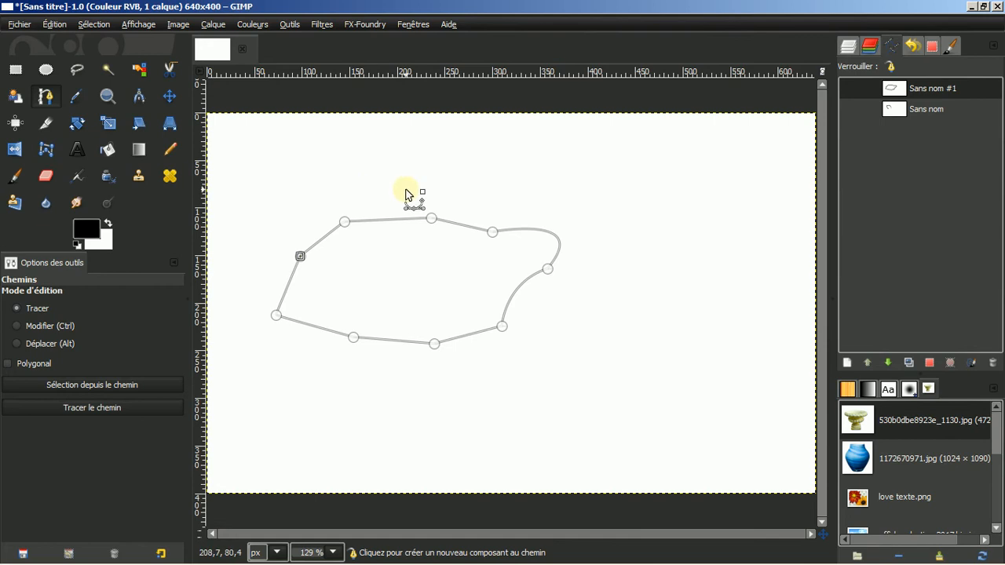
# Step: Reposition the closed path's upper nodes and its curved right node, and select the lower-right corner node
pyautogui.click(348, 225)
pyautogui.moveTo(349, 228)
pyautogui.mouseDown()
pyautogui.moveTo(371, 259)
pyautogui.moveTo(353, 223)
pyautogui.mouseUp()
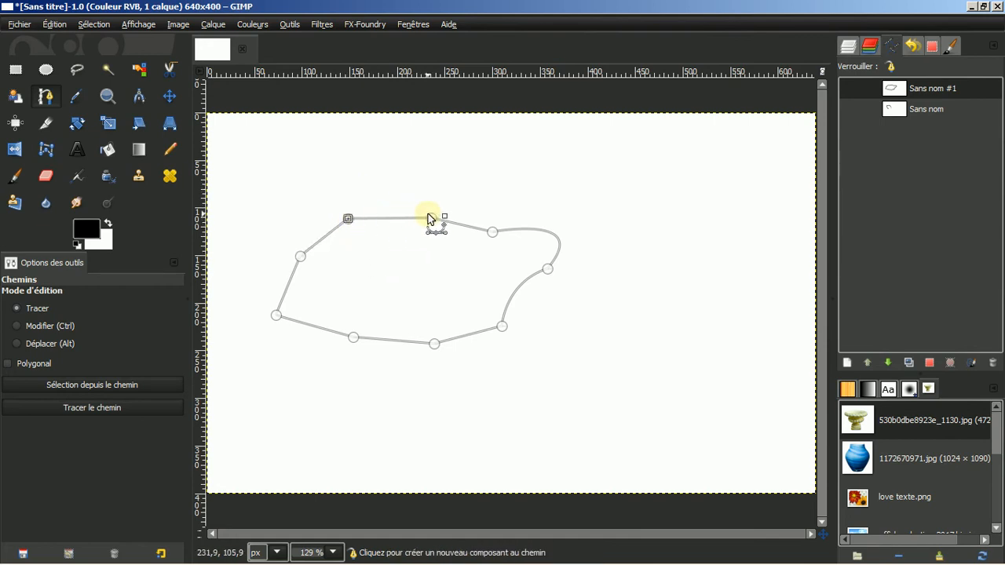
pyautogui.moveTo(431, 220); pyautogui.dragTo(521, 213)
pyautogui.moveTo(547, 271); pyautogui.dragTo(542, 266)
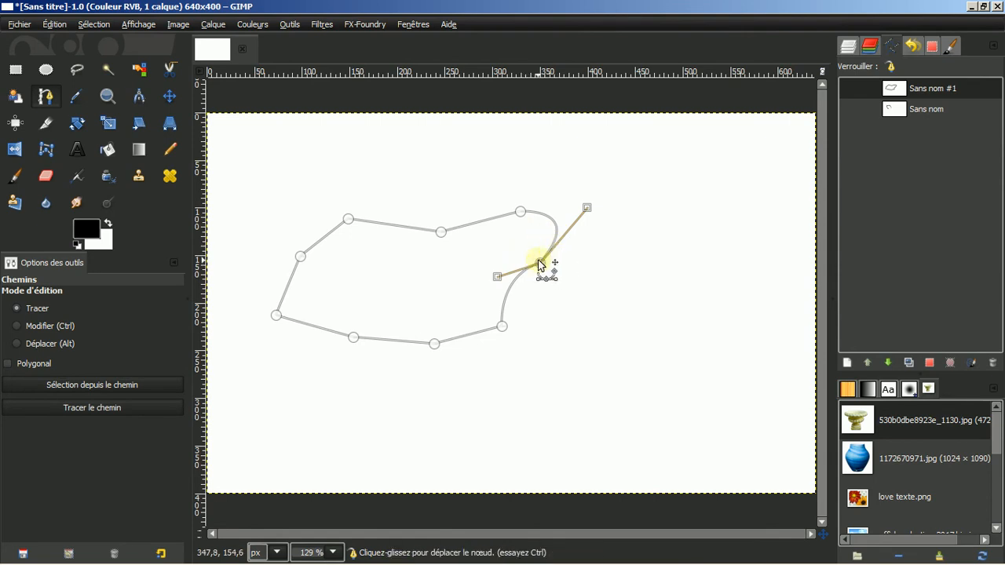
pyautogui.click(501, 327)
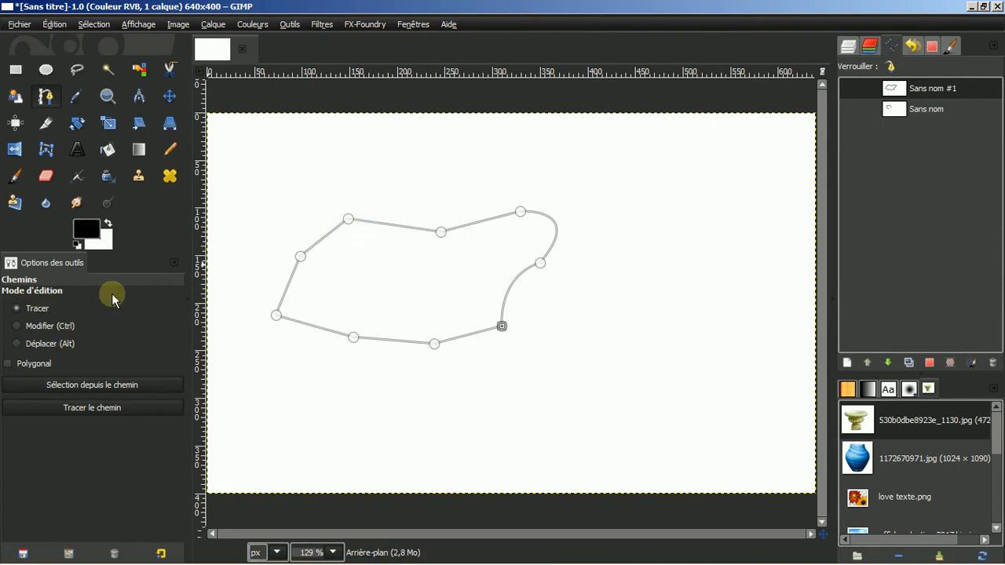
# Step: Bend the upper-left straight segment into a wide arch using its handles, and pull out a handle curving the segment to its right
pyautogui.click(392, 224)
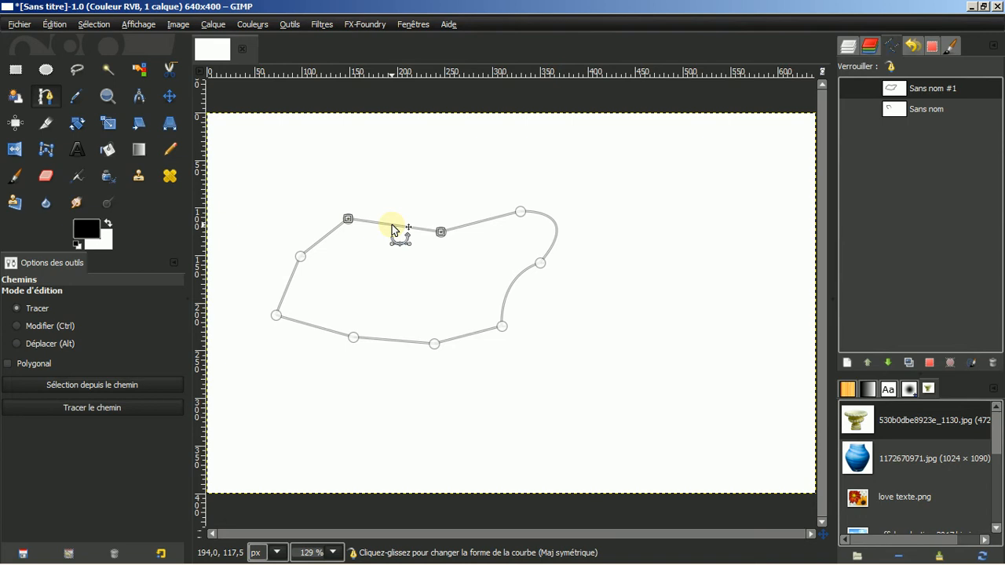
pyautogui.moveTo(392, 227); pyautogui.dragTo(415, 172)
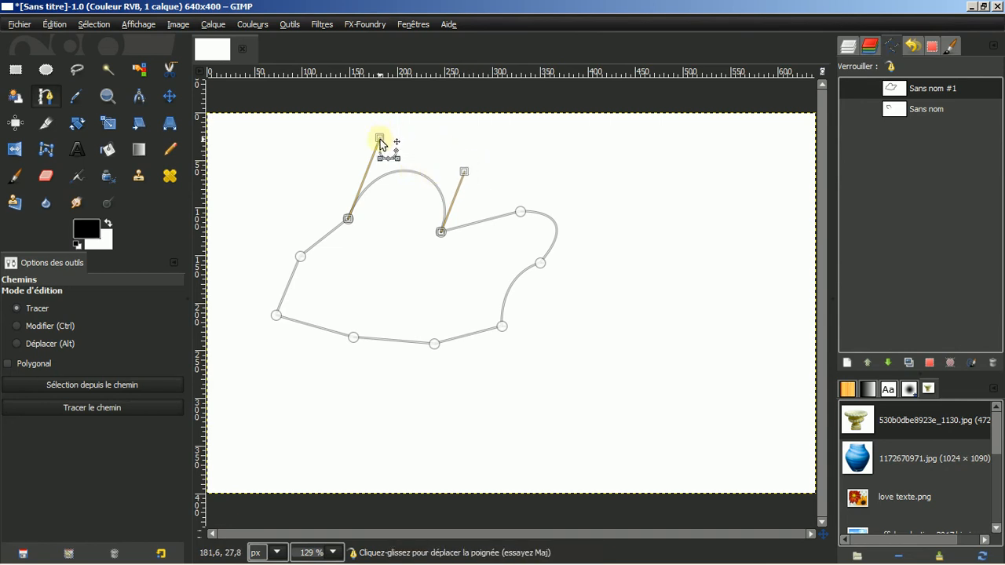
pyautogui.moveTo(379, 140); pyautogui.dragTo(285, 172)
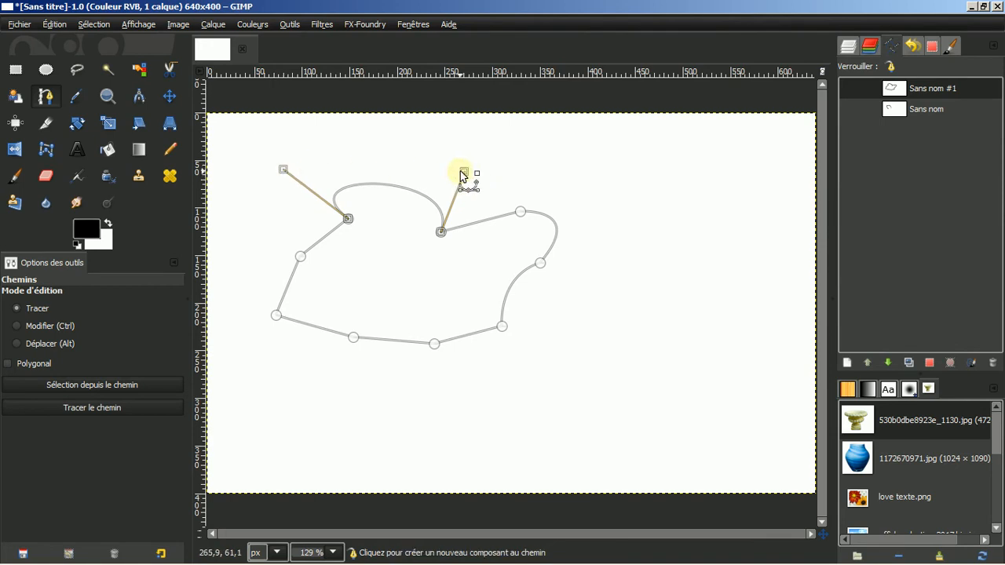
pyautogui.moveTo(463, 172); pyautogui.dragTo(515, 179)
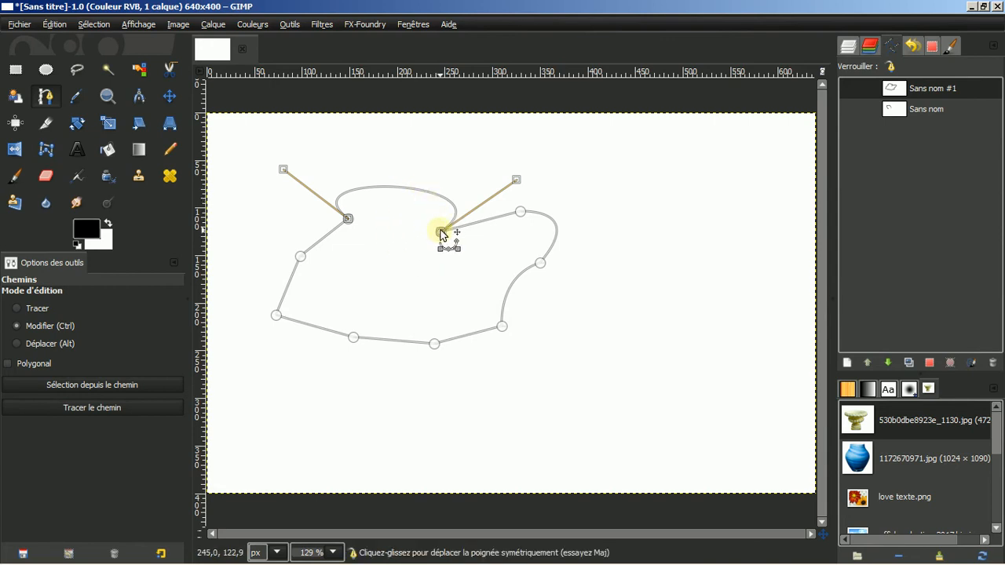
pyautogui.moveTo(442, 233); pyautogui.dragTo(491, 236)
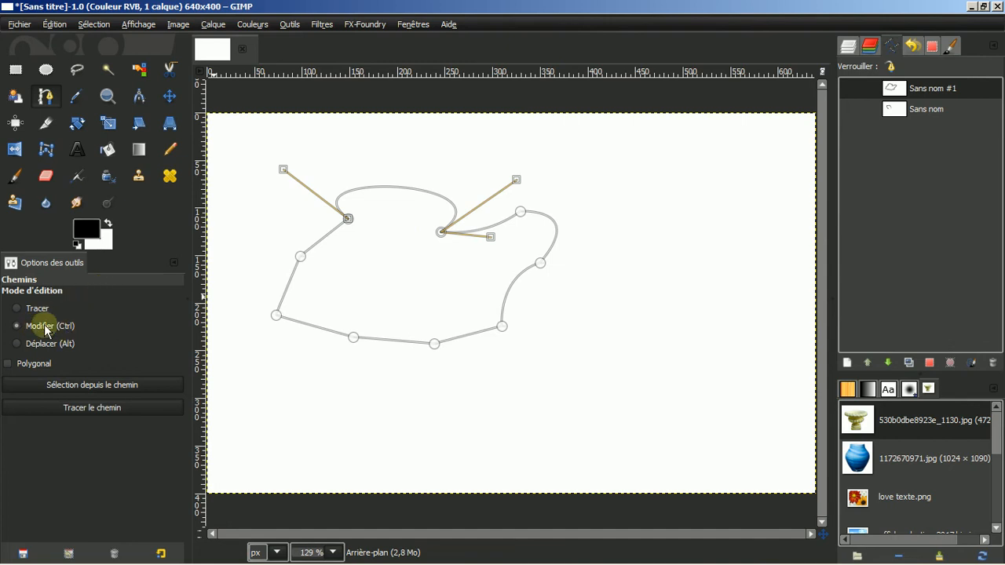
# Step: Insert nine nodes around the closed path, one on each segment from the upper arch clockwise to the upper-left straight segment
pyautogui.click(402, 188)
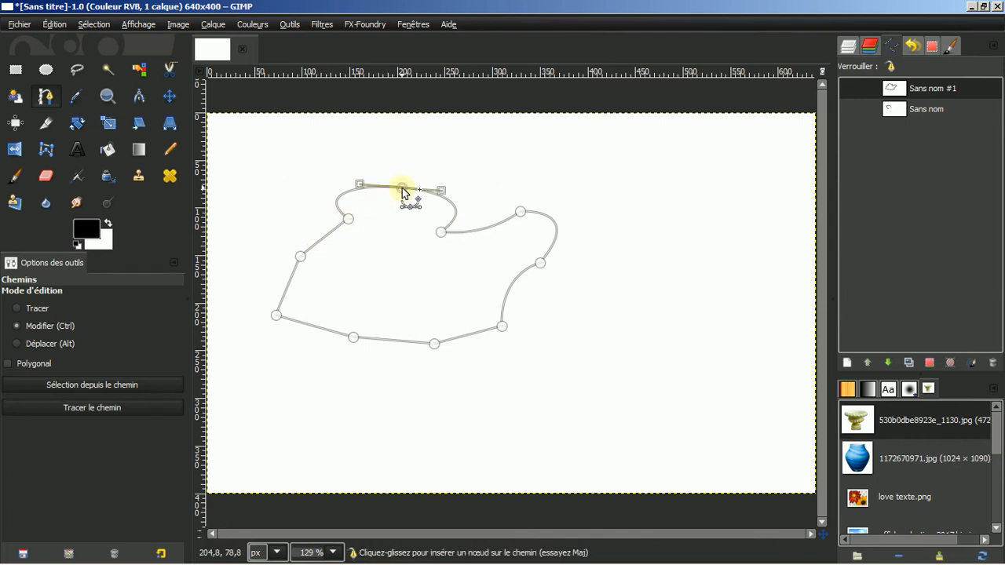
pyautogui.click(485, 232)
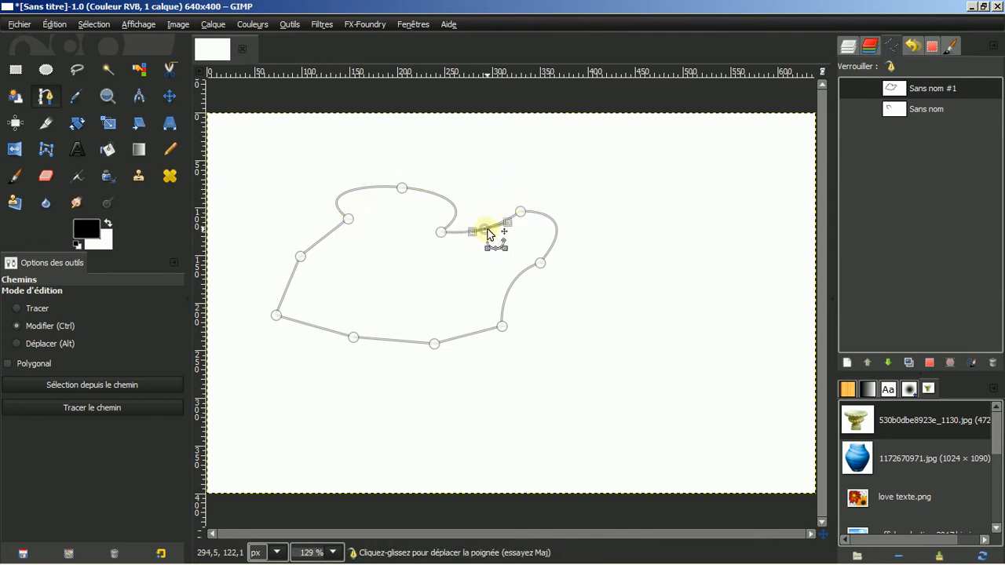
pyautogui.click(551, 221)
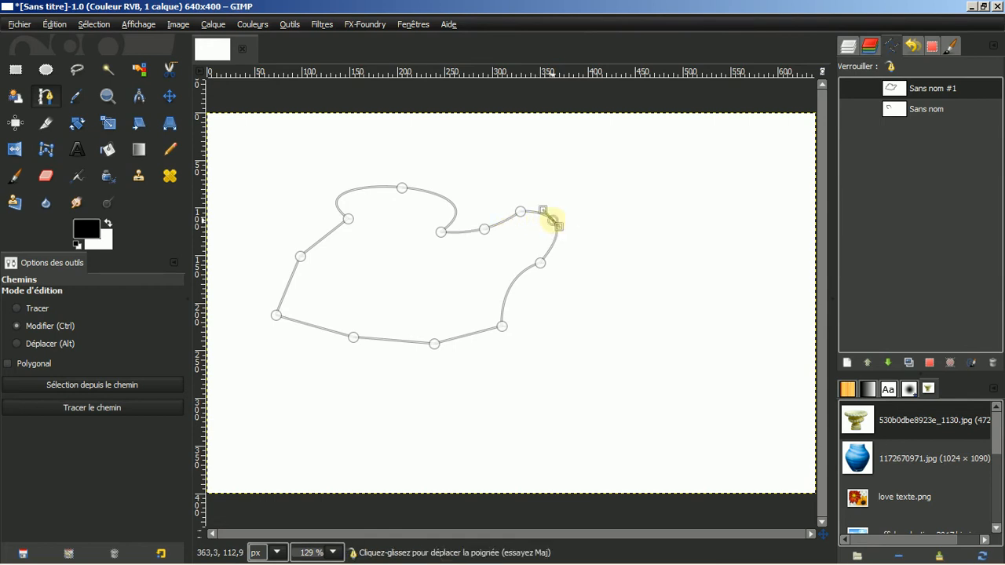
pyautogui.click(510, 289)
pyautogui.click(461, 336)
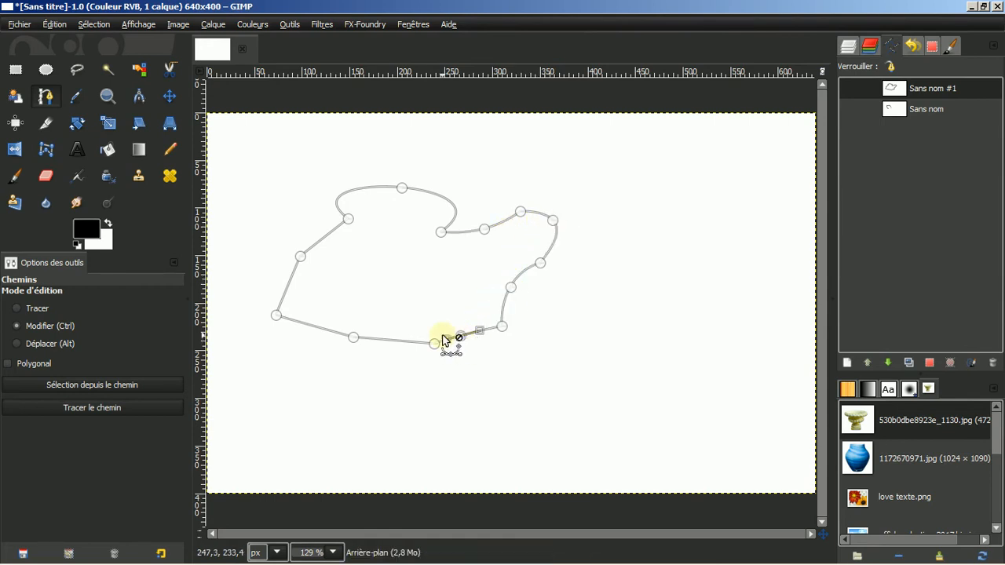
pyautogui.click(384, 342)
pyautogui.click(308, 325)
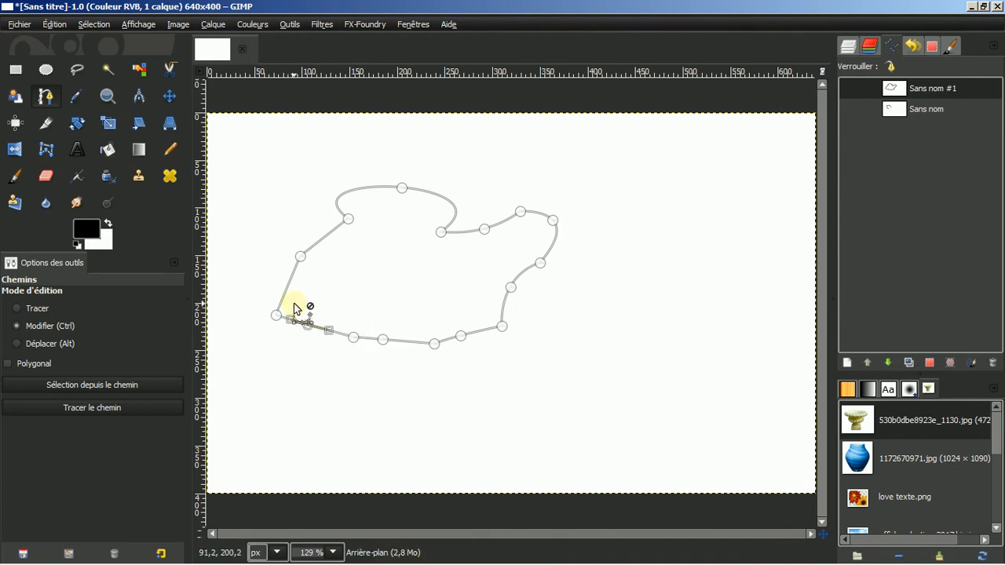
pyautogui.click(288, 288)
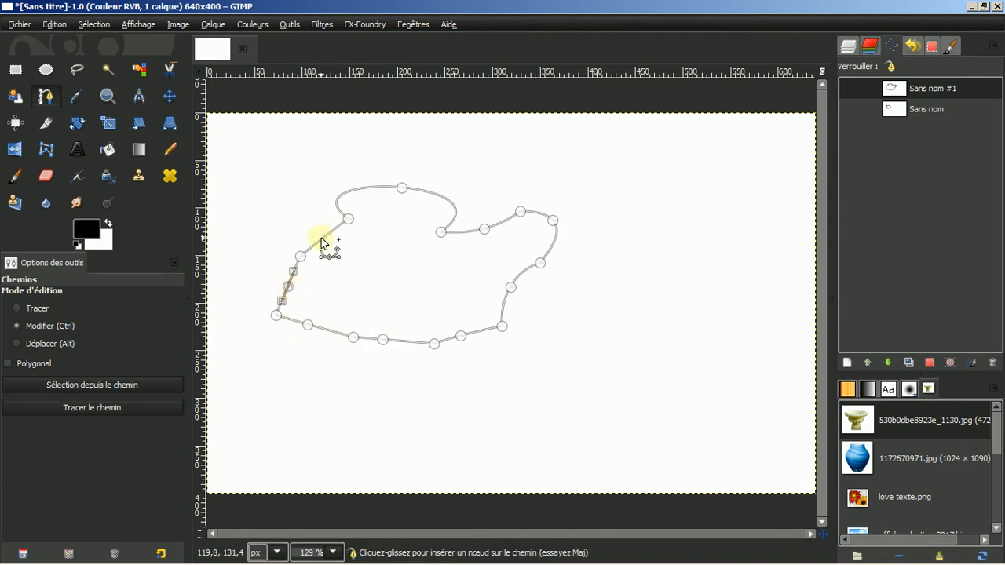
pyautogui.click(322, 238)
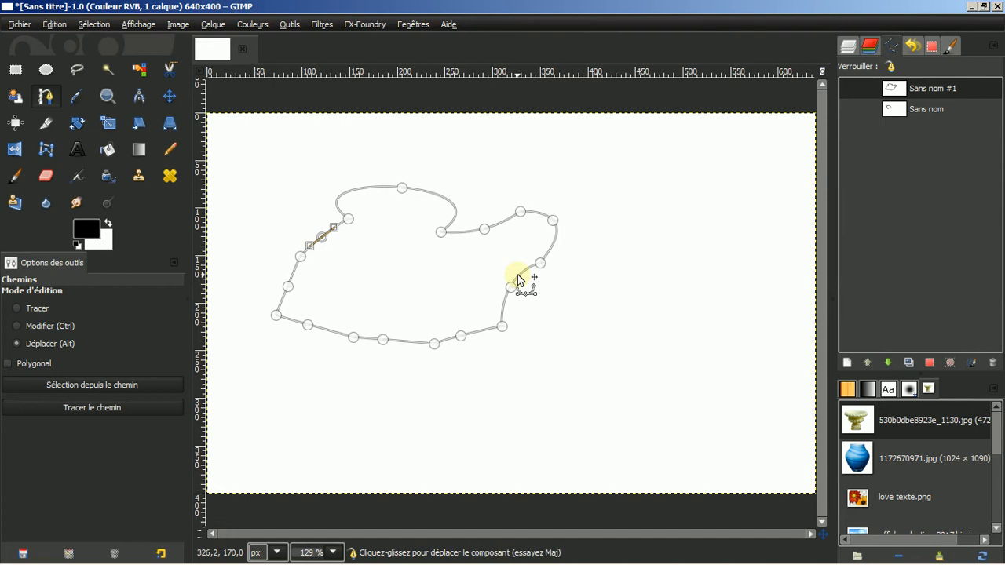
# Step: Move the entire closed path down and to the right on the canvas, and switch to the Move tool
pyautogui.moveTo(590, 330); pyautogui.dragTo(637, 386)
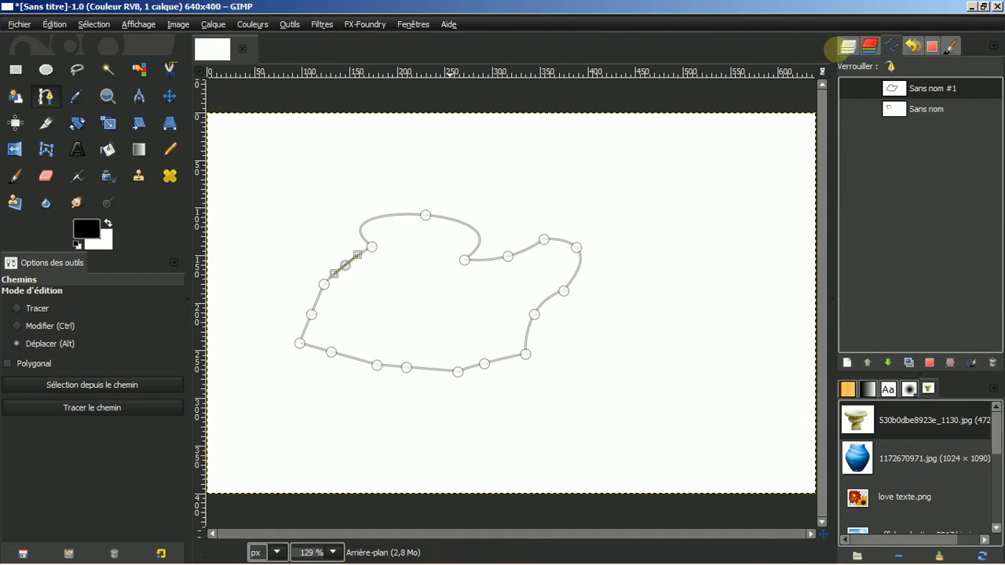
pyautogui.click(869, 46)
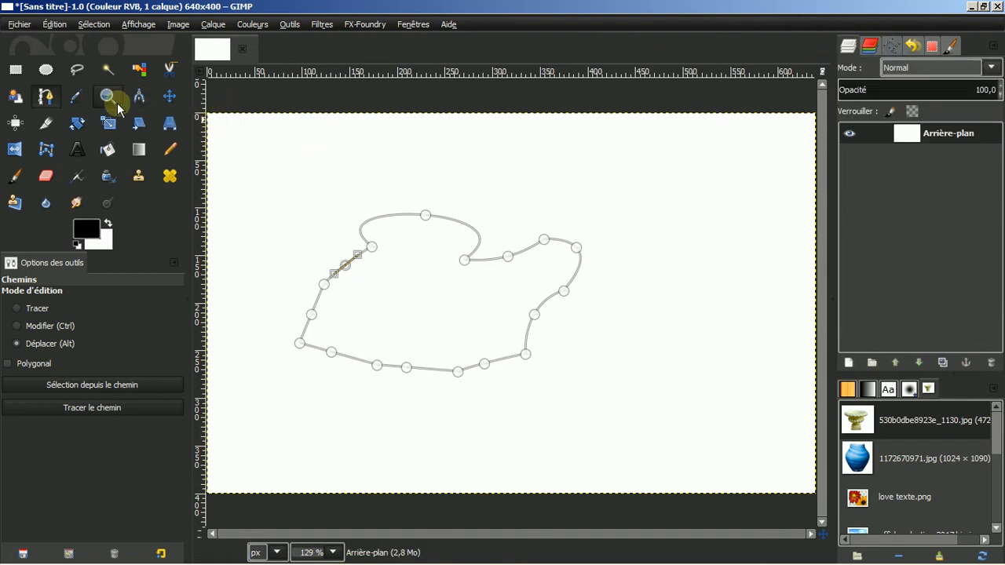
pyautogui.click(168, 98)
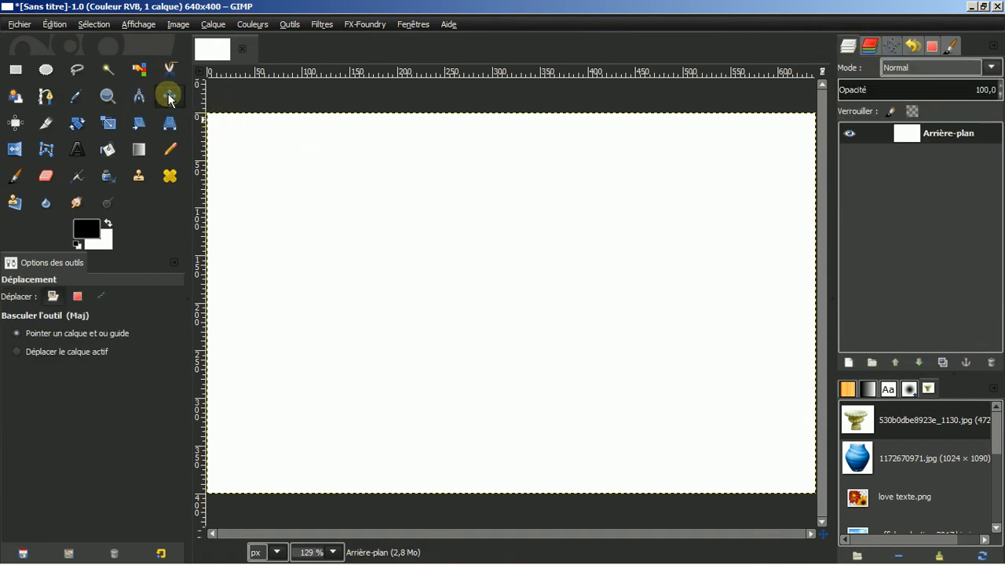
# Step: Make both saved paths visible on the canvas and delete the path "Sans nom"
pyautogui.click(890, 48)
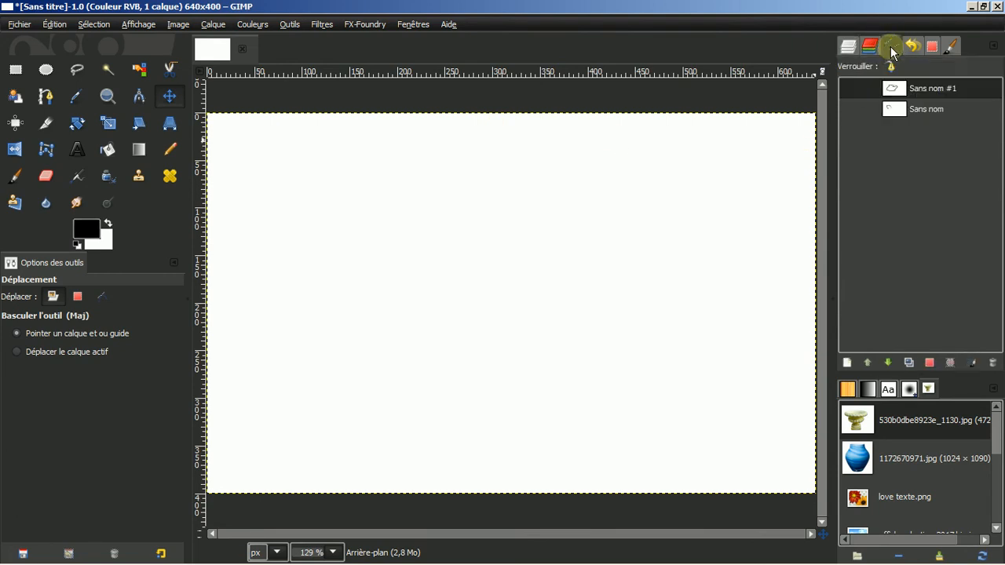
pyautogui.click(849, 108)
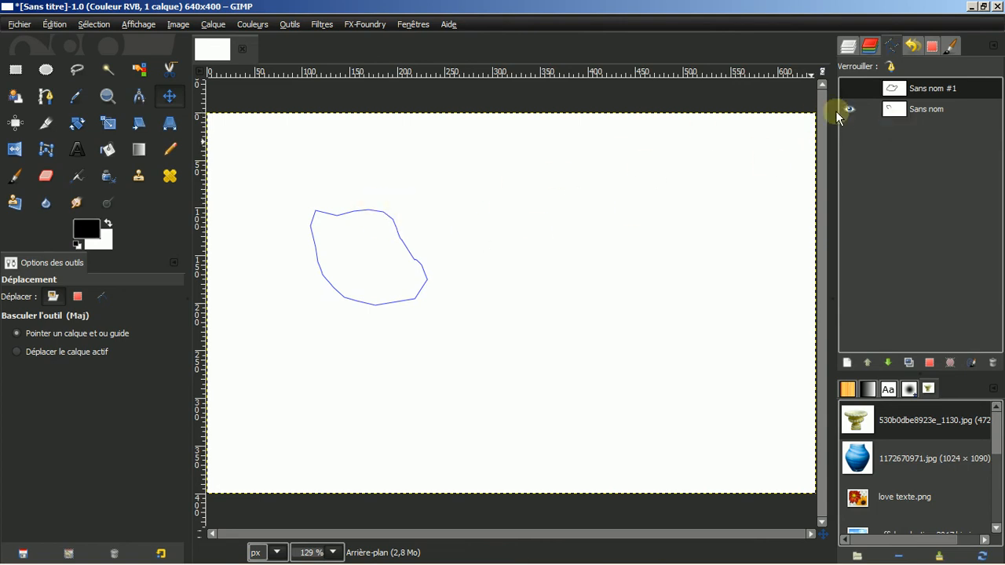
pyautogui.click(849, 88)
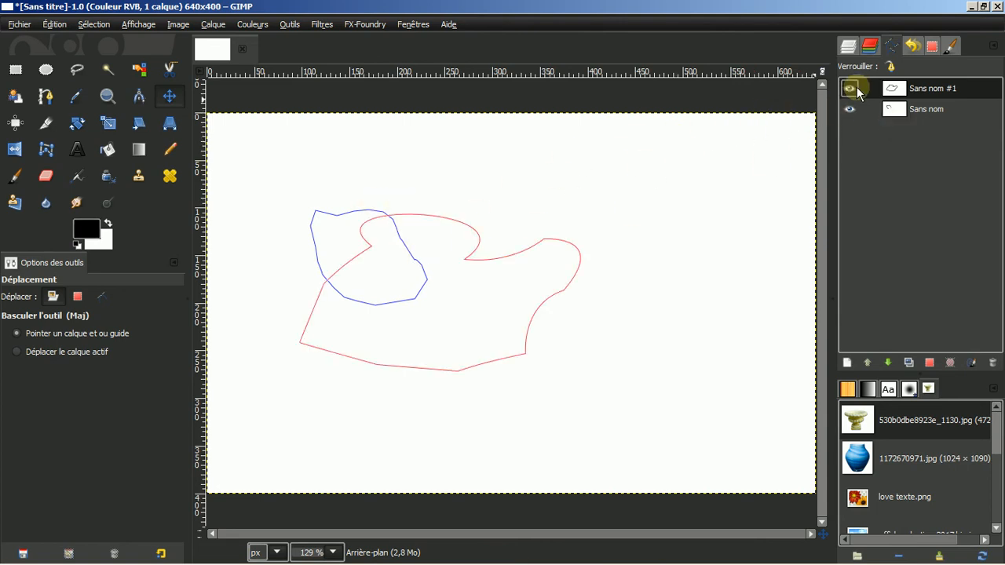
pyautogui.click(932, 111)
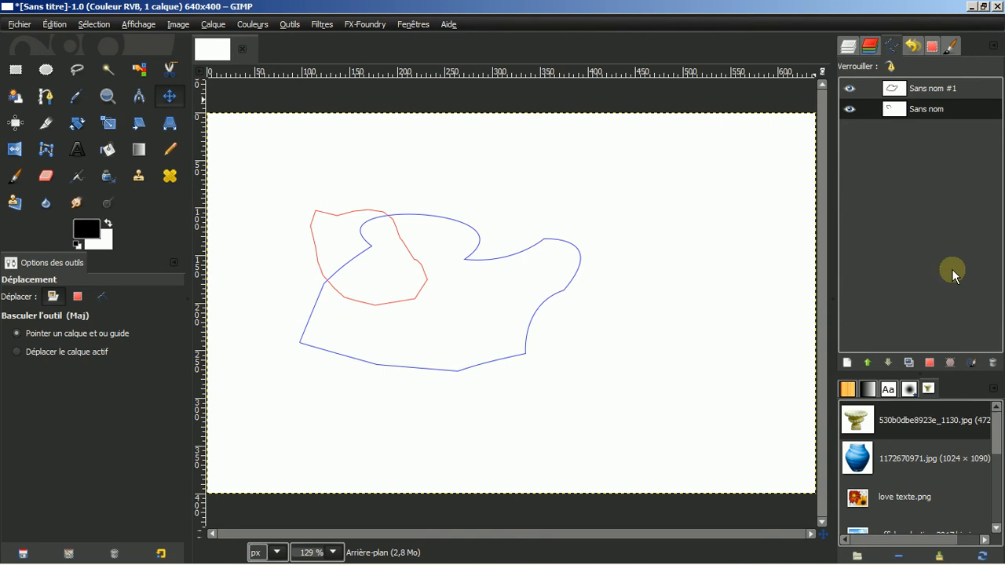
pyautogui.click(992, 362)
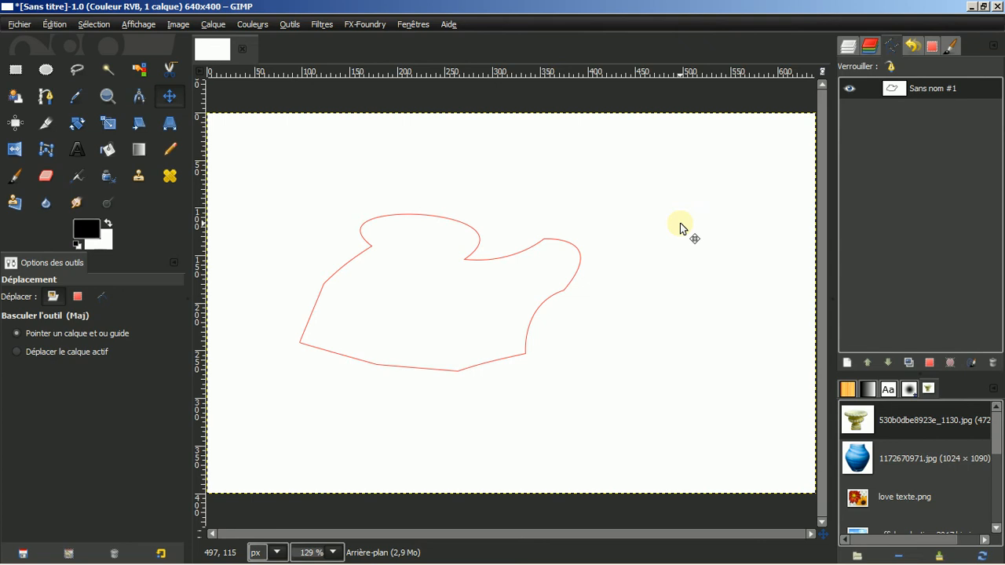
# Step: Create a selection from the path "Sans nom #1" and hide that path
pyautogui.click(877, 97)
pyautogui.click(929, 362)
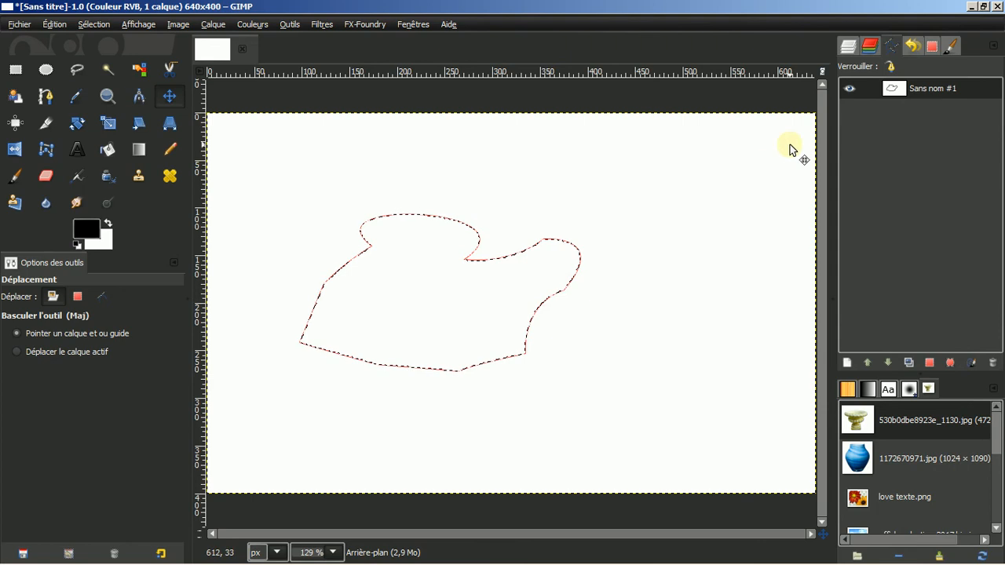
pyautogui.click(848, 89)
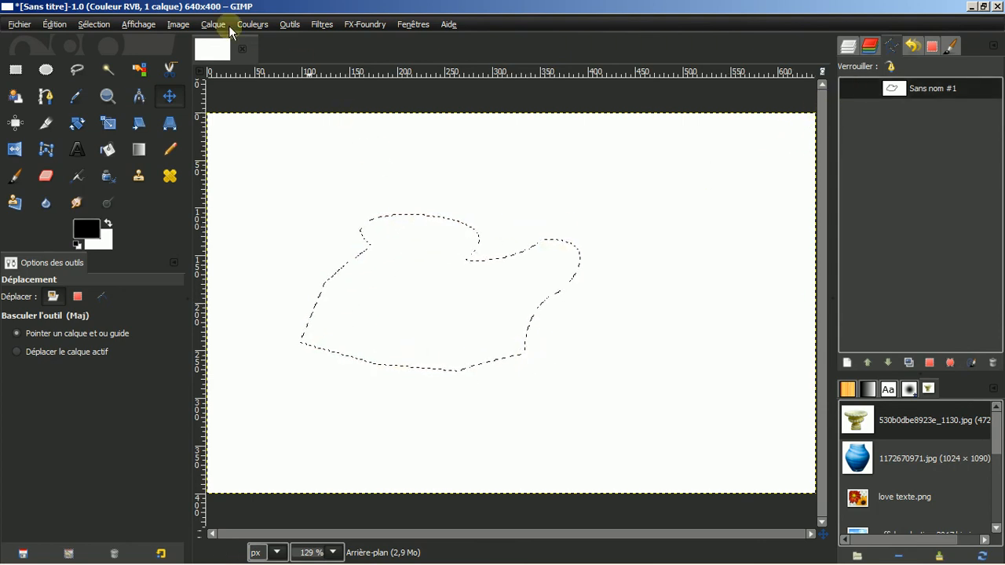
# Step: Clear the selection and stroke the path "Sans nom #1" with a 4 px solid-colour, antialiased line
pyautogui.click(100, 25)
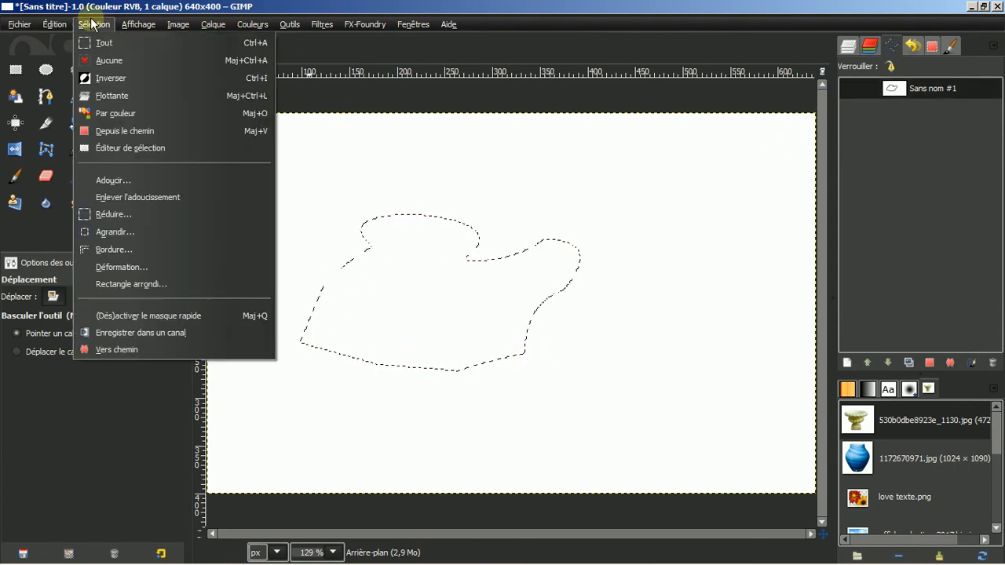
pyautogui.click(103, 60)
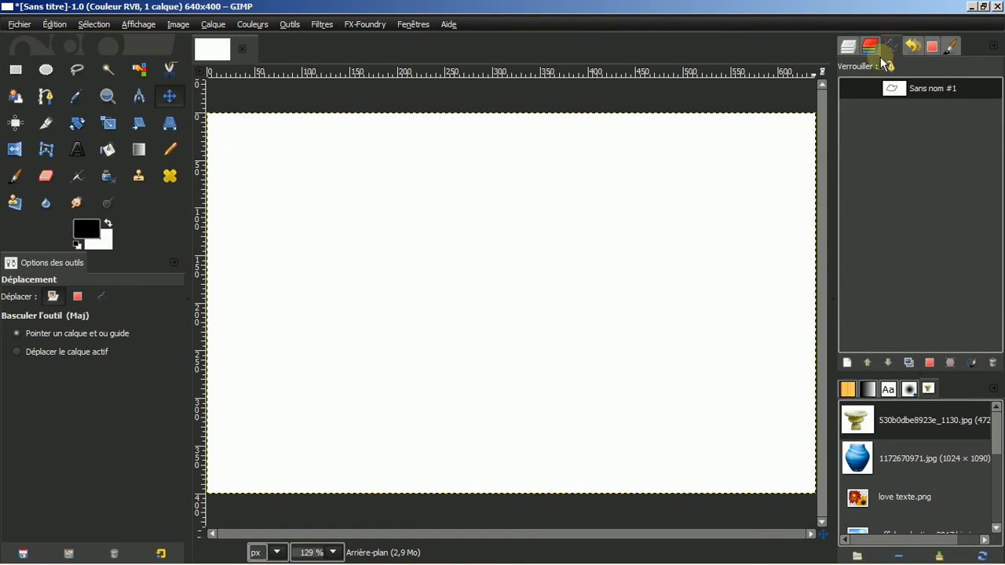
pyautogui.click(972, 365)
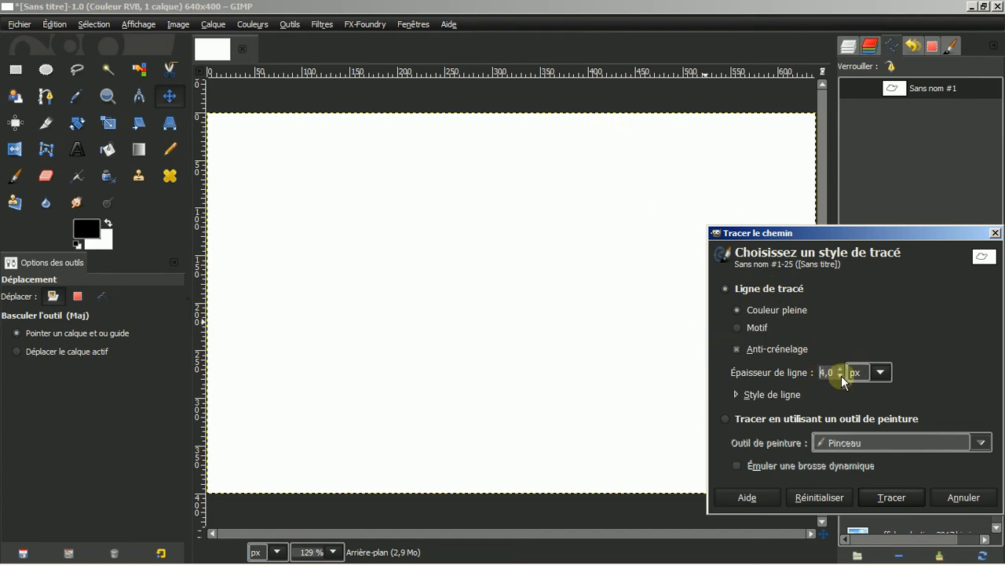
pyautogui.click(893, 500)
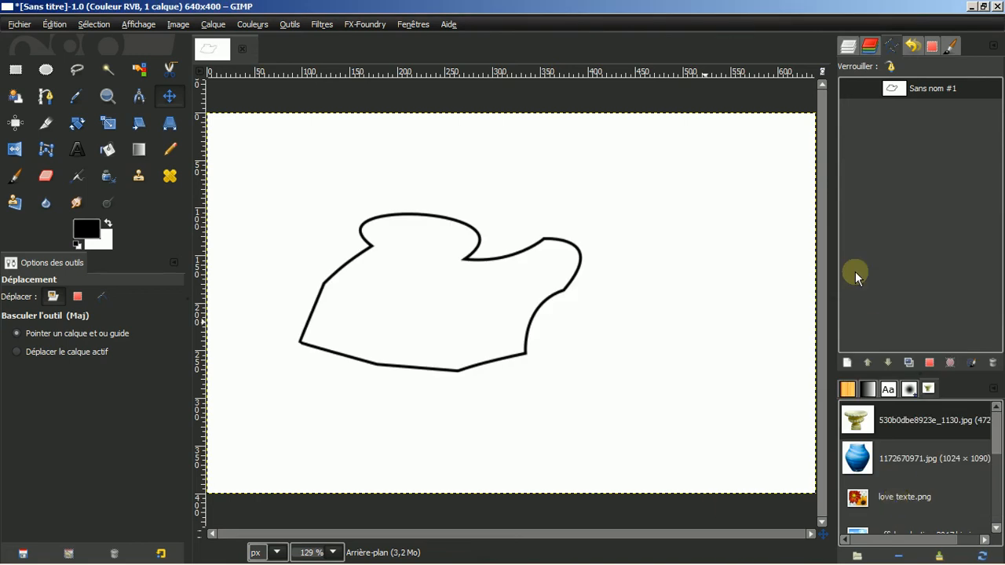
# Step: Revert the image to its base state in the undo history, and return to the layer list
pyautogui.click(848, 46)
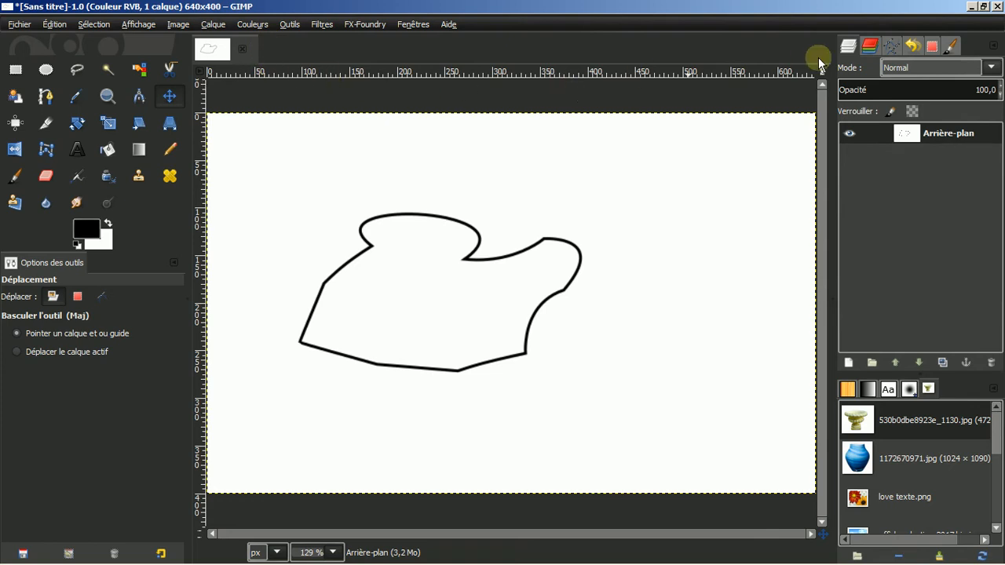
pyautogui.click(912, 45)
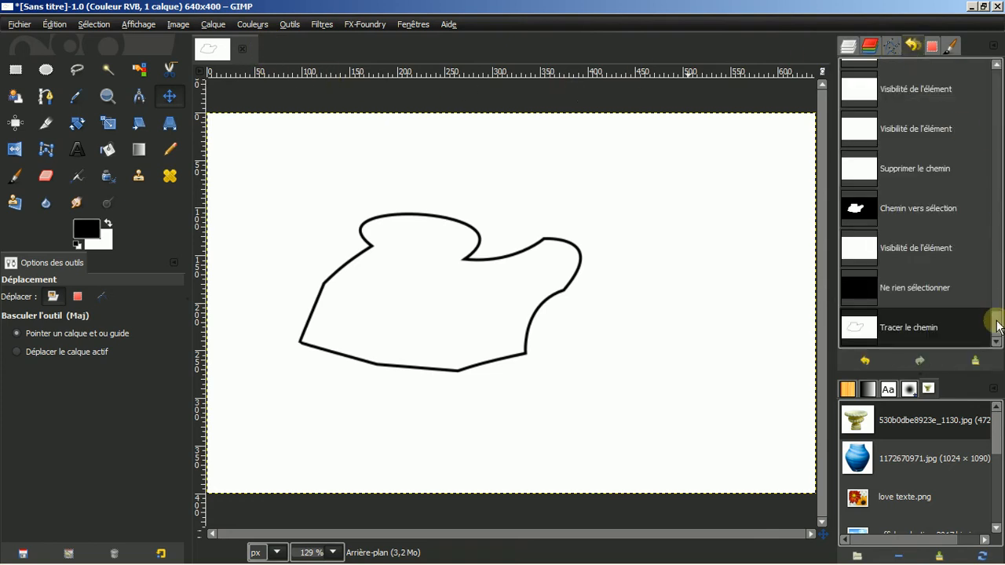
pyautogui.moveTo(995, 320); pyautogui.dragTo(991, 76)
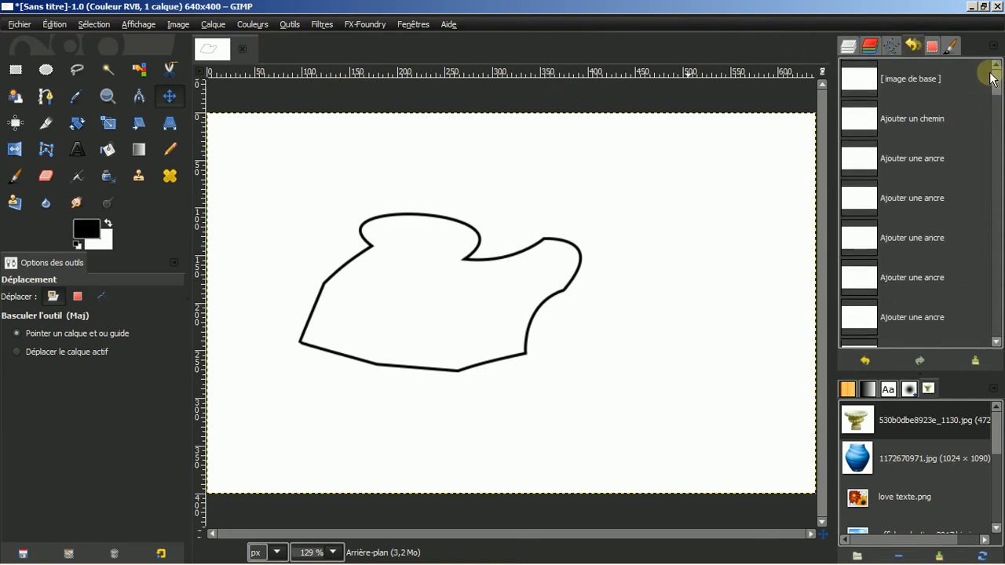
pyautogui.click(912, 76)
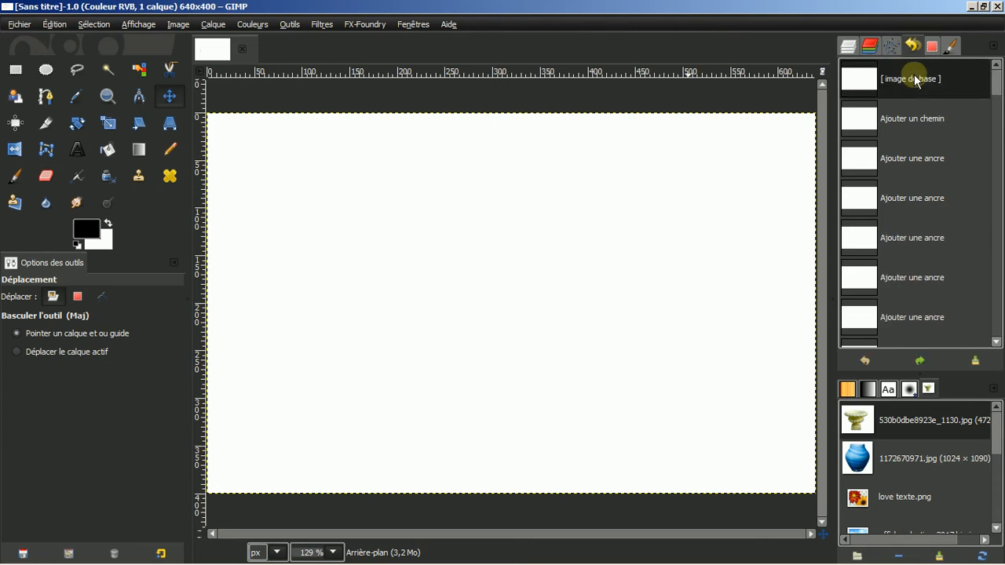
pyautogui.click(849, 47)
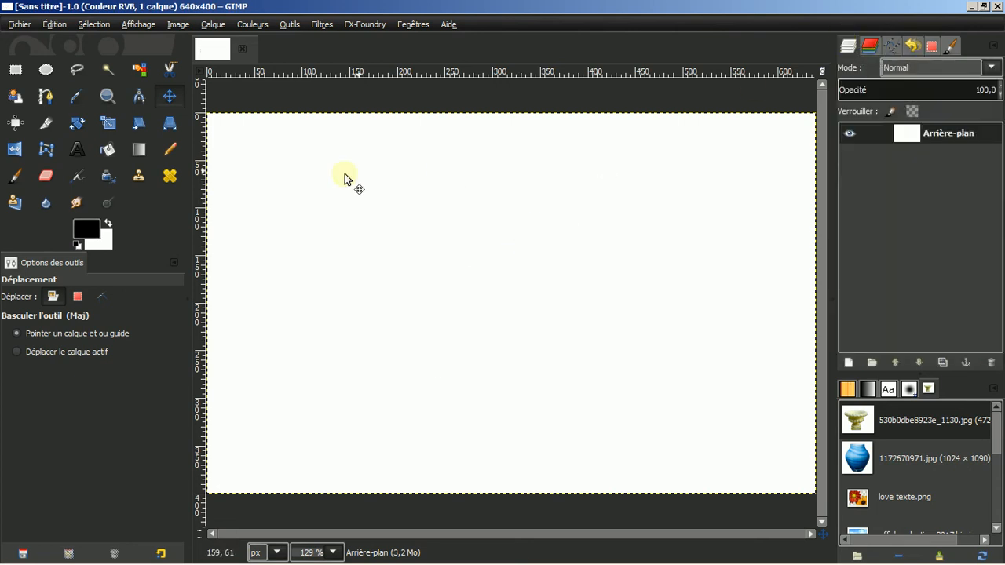
# Step: Draw a new open path of seven nodes with straight segments, running from the upper left clockwise to the lower middle
pyautogui.click(45, 98)
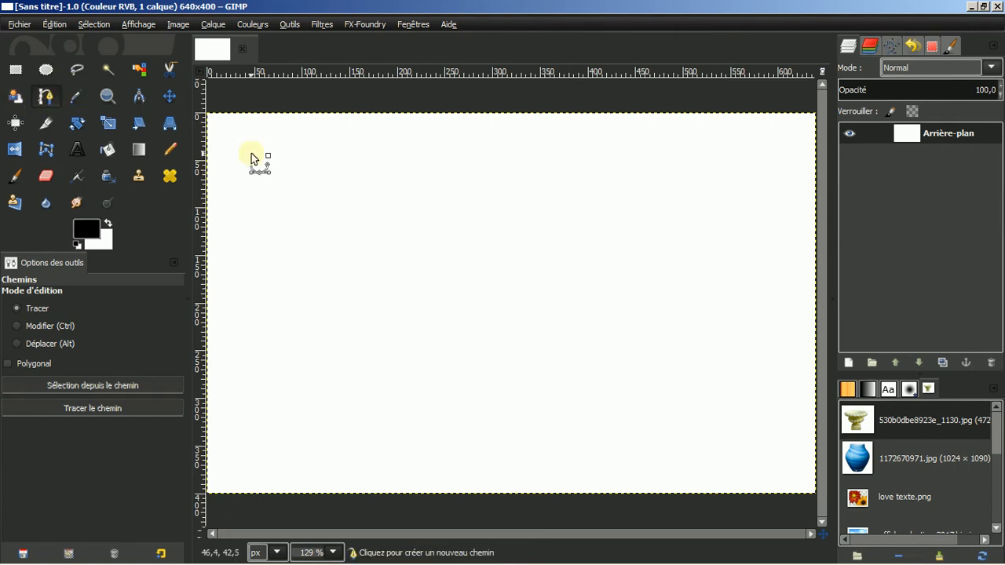
pyautogui.click(346, 223)
pyautogui.click(407, 211)
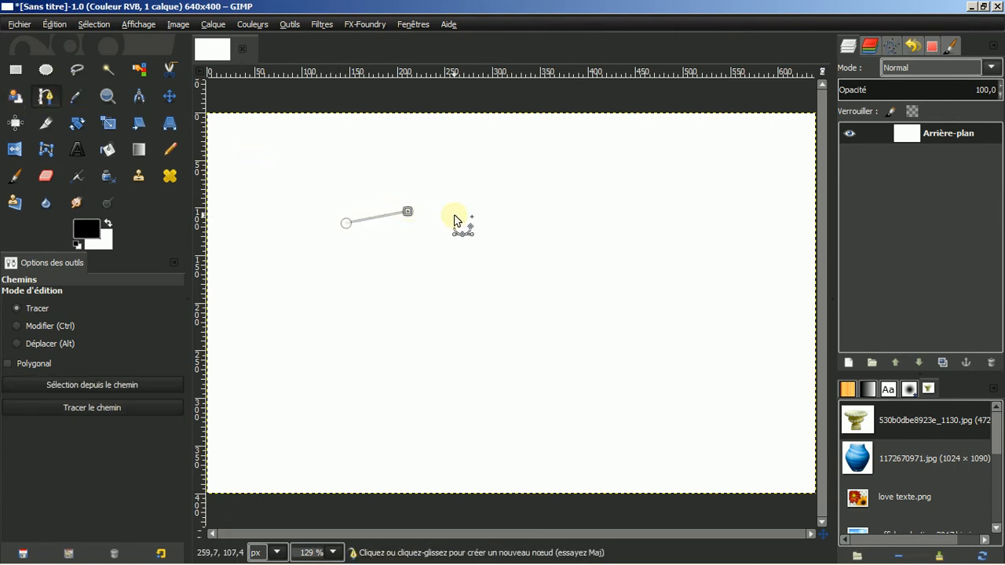
pyautogui.click(478, 214)
pyautogui.click(538, 291)
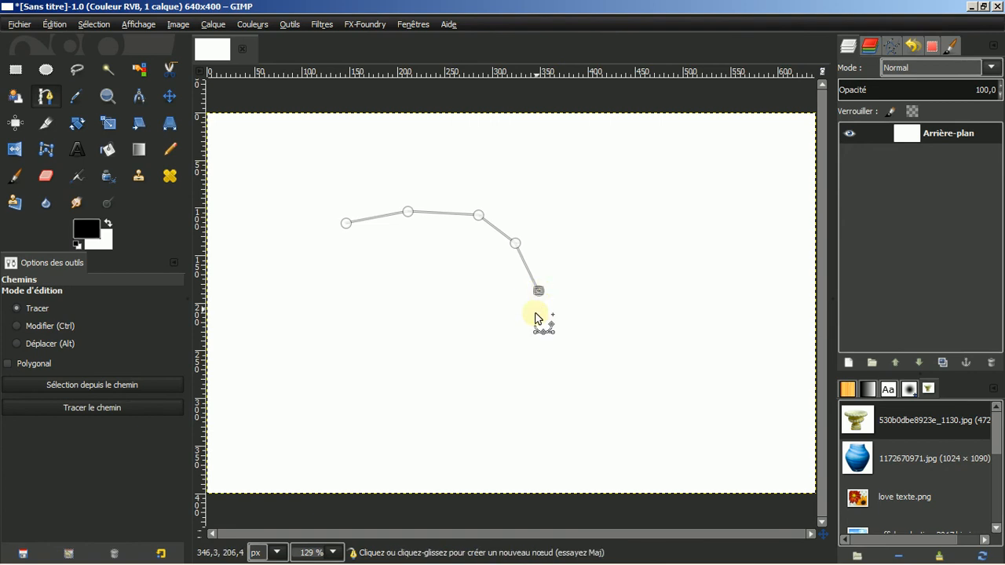
pyautogui.click(526, 337)
pyautogui.click(465, 349)
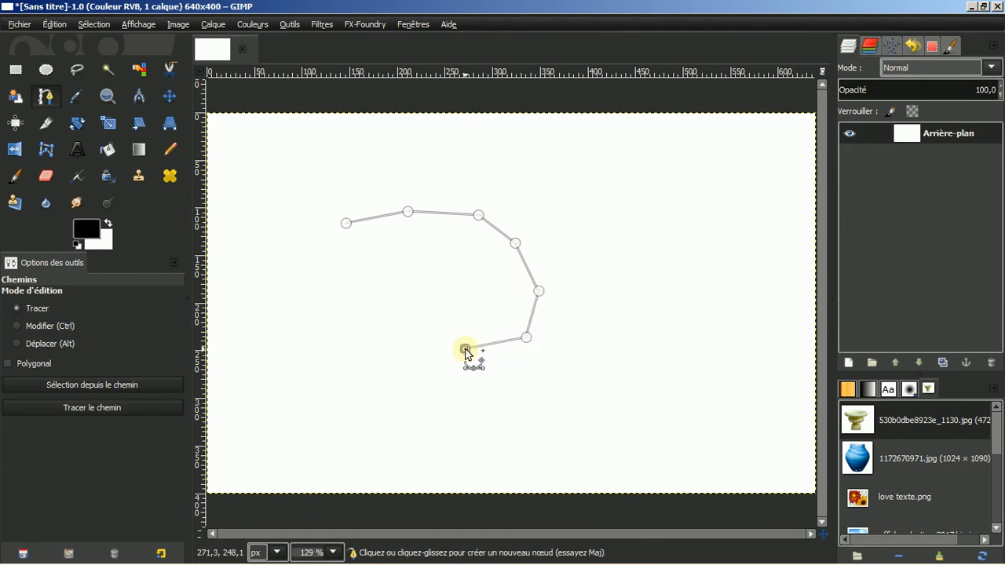
# Step: Pull curve handles out of the path's last node and add four more nodes continuing up the left side
pyautogui.moveTo(463, 349); pyautogui.dragTo(424, 385)
pyautogui.click(408, 375)
pyautogui.click(352, 346)
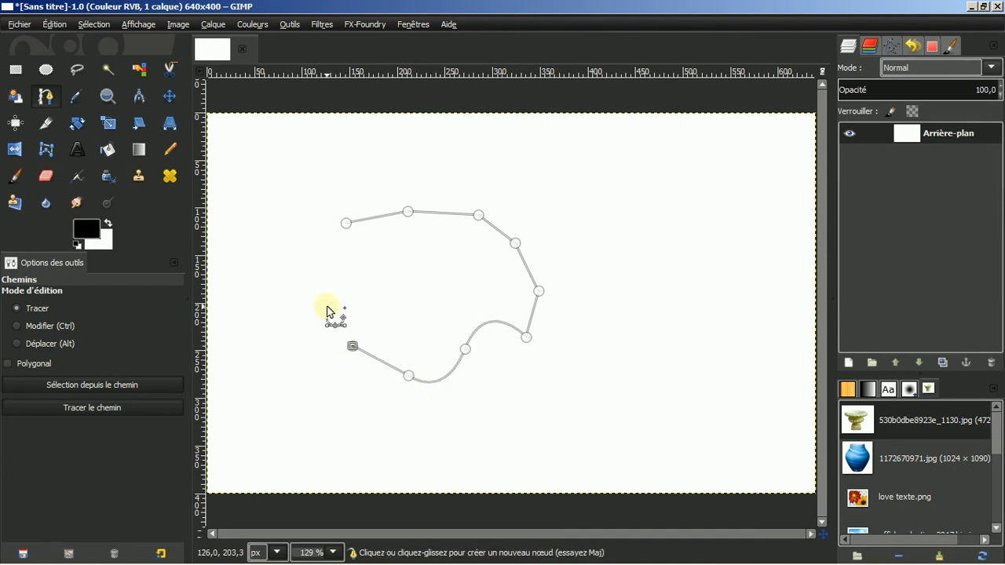
pyautogui.click(325, 305)
pyautogui.click(315, 263)
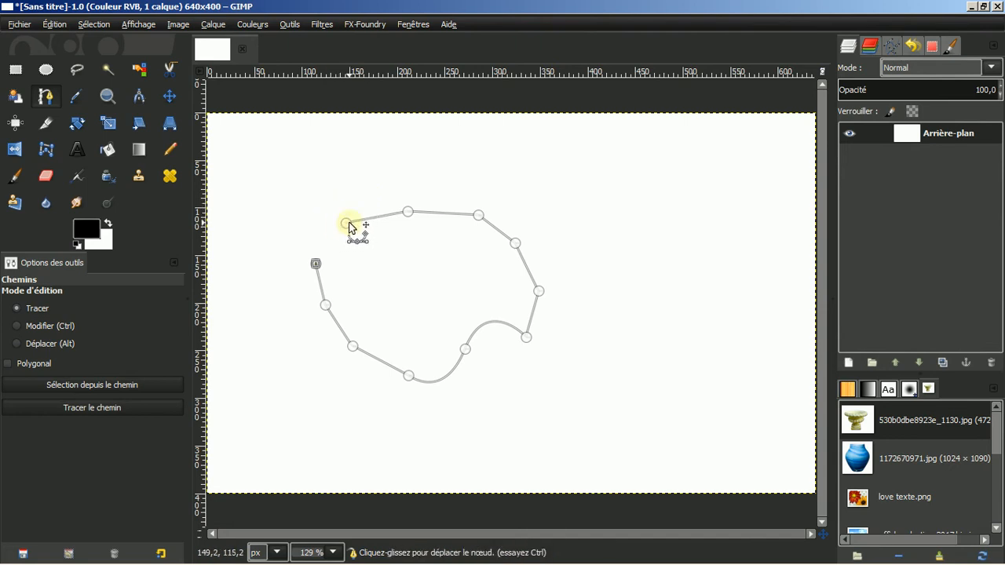
# Step: Close the path at its first node, and move the node midway down its left side outward
pyautogui.press('ctrl')
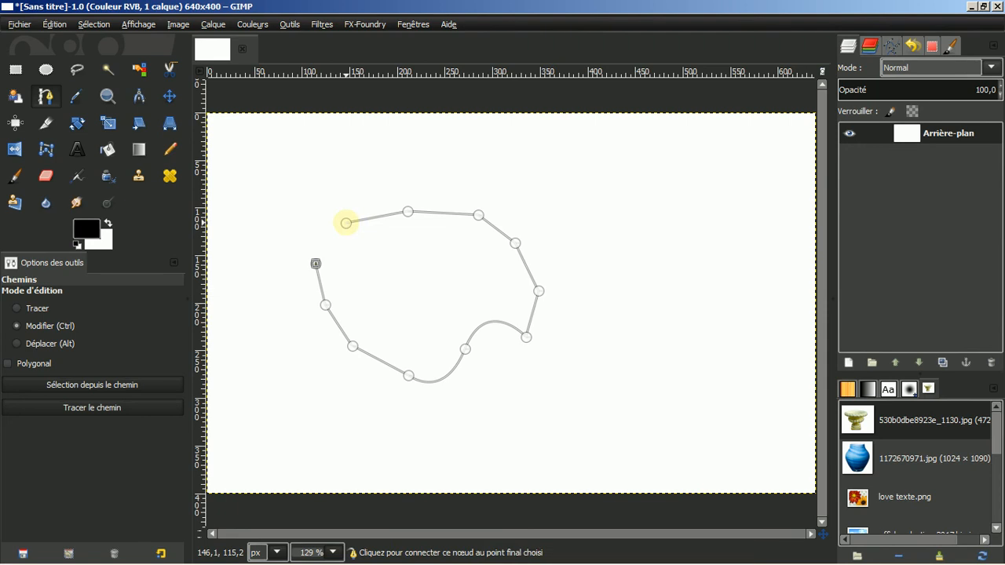
pyautogui.keyDown('ctrl'); pyautogui.click(346, 223); pyautogui.keyUp('ctrl')
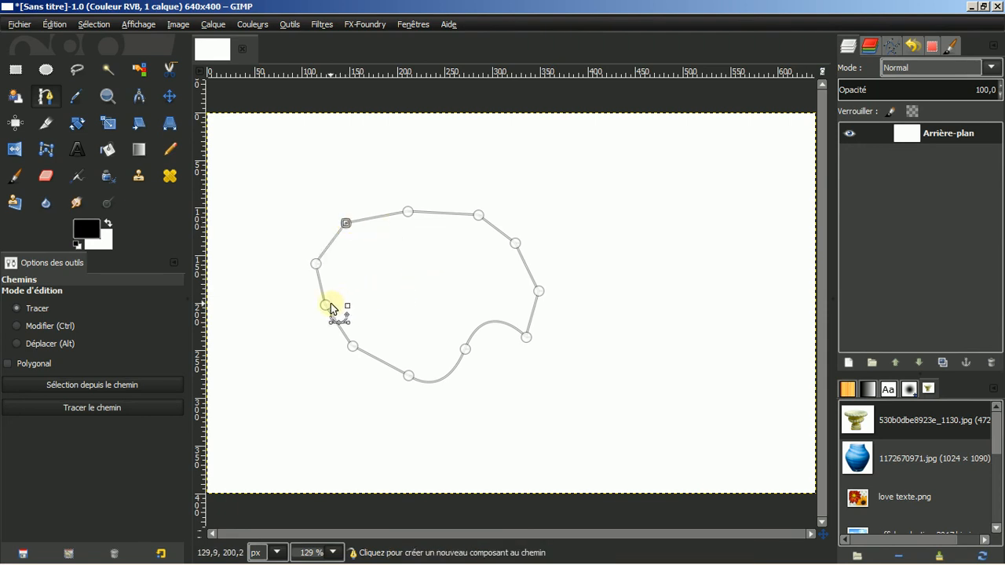
pyautogui.moveTo(330, 306); pyautogui.dragTo(308, 314)
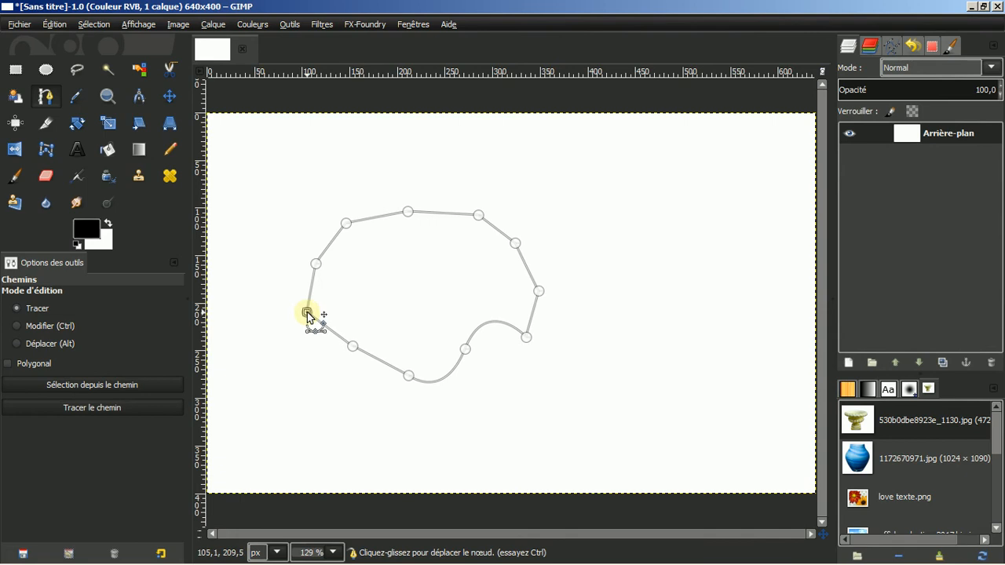
# Step: Move the path's two upper-left nodes, and bend four of its segments along the top, right side and bottom into curves
pyautogui.moveTo(317, 266)
pyautogui.mouseDown()
pyautogui.moveTo(328, 271)
pyautogui.moveTo(317, 258)
pyautogui.mouseUp()
pyautogui.moveTo(343, 227)
pyautogui.mouseDown()
pyautogui.moveTo(352, 236)
pyautogui.moveTo(353, 211)
pyautogui.mouseUp()
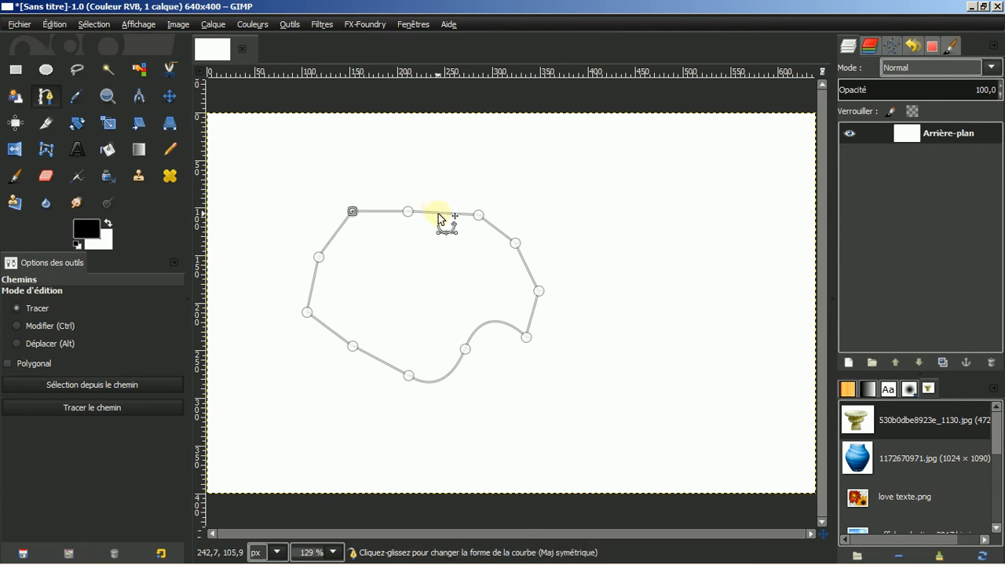
pyautogui.moveTo(438, 212); pyautogui.dragTo(452, 194)
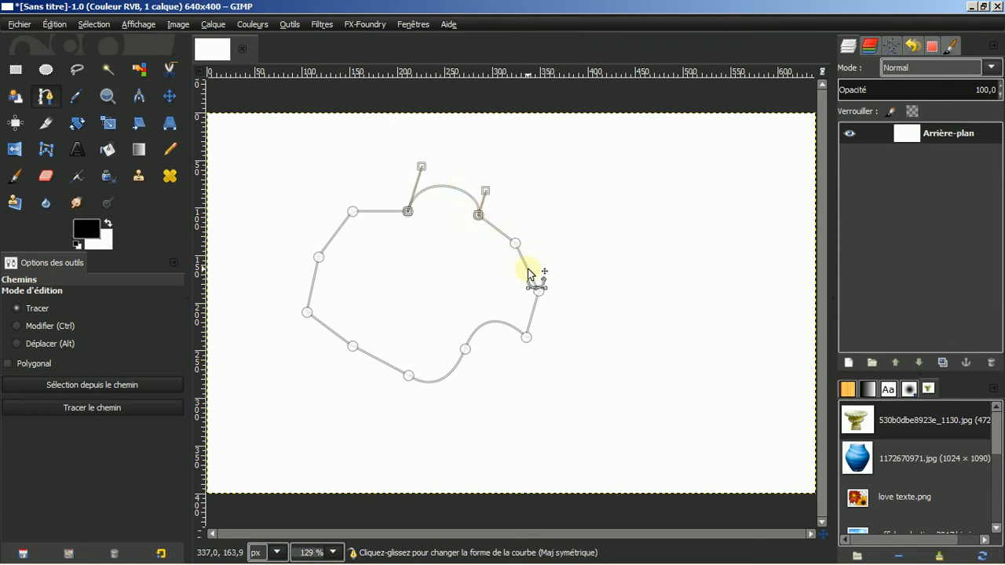
pyautogui.moveTo(528, 273); pyautogui.dragTo(565, 267)
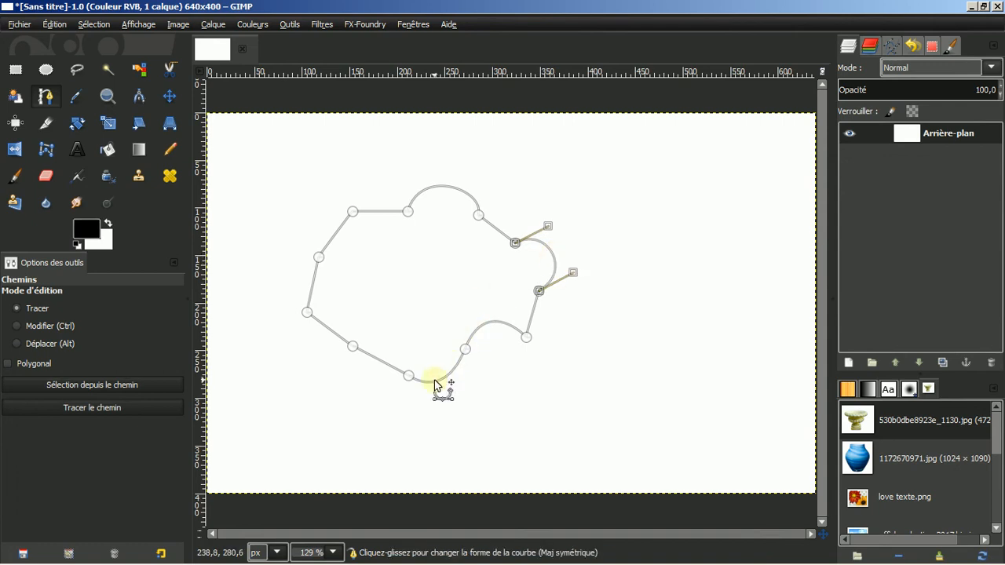
pyautogui.moveTo(437, 384); pyautogui.dragTo(457, 406)
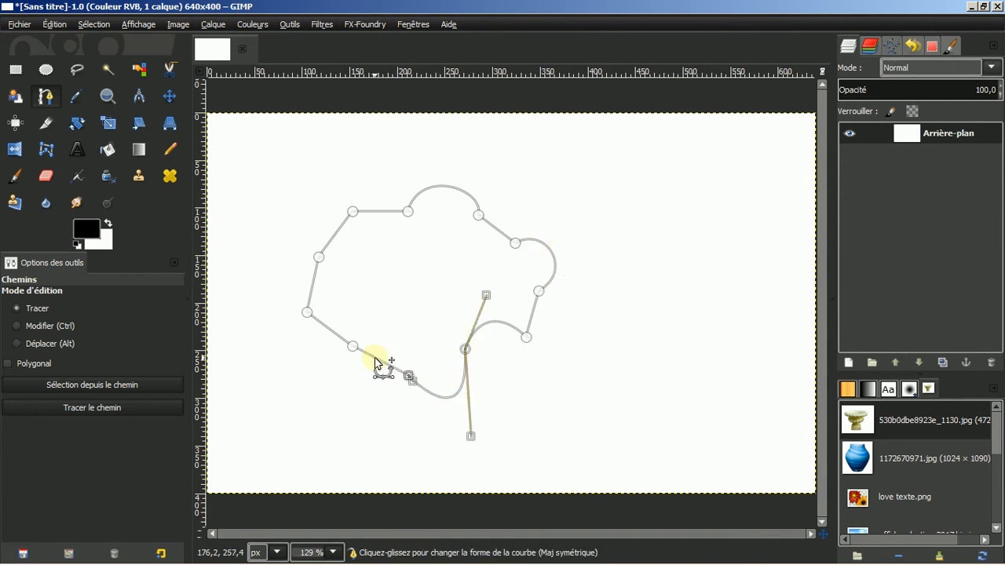
pyautogui.moveTo(375, 362); pyautogui.dragTo(375, 383)
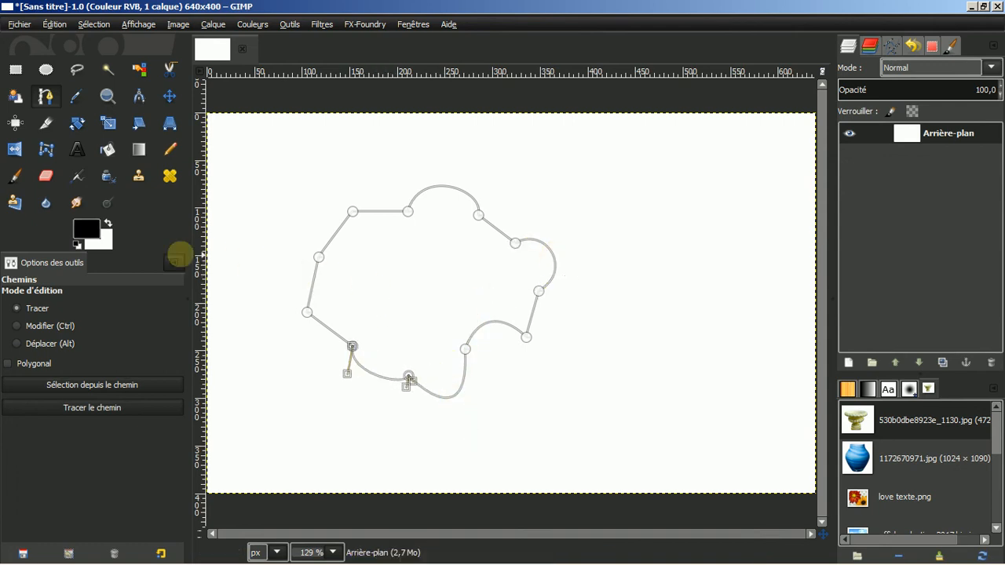
# Step: In the Modifier edit mode, lengthen the curve handle of the node on the upper right and pull out its second handle
pyautogui.click(17, 328)
pyautogui.click(515, 242)
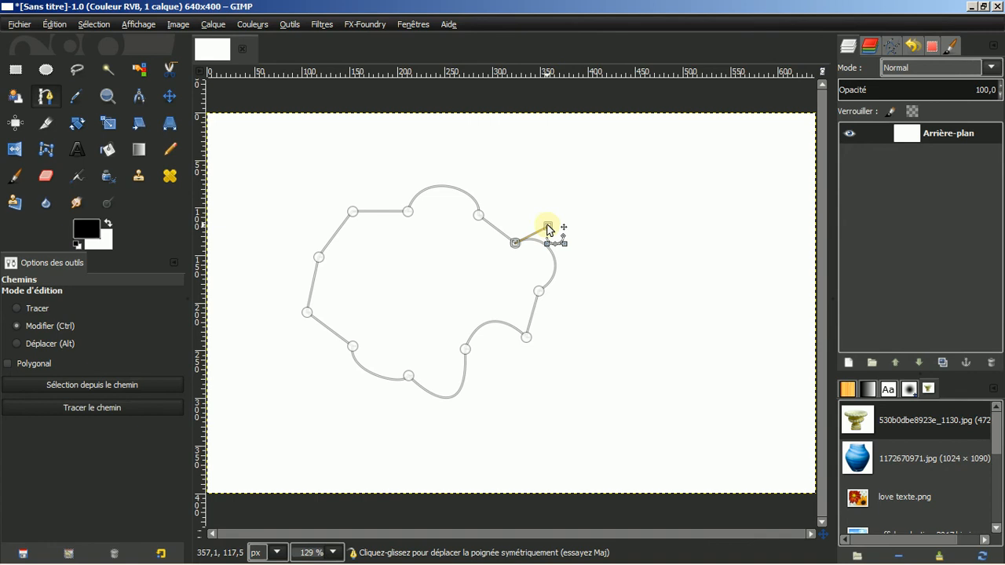
pyautogui.moveTo(548, 229); pyautogui.dragTo(592, 214)
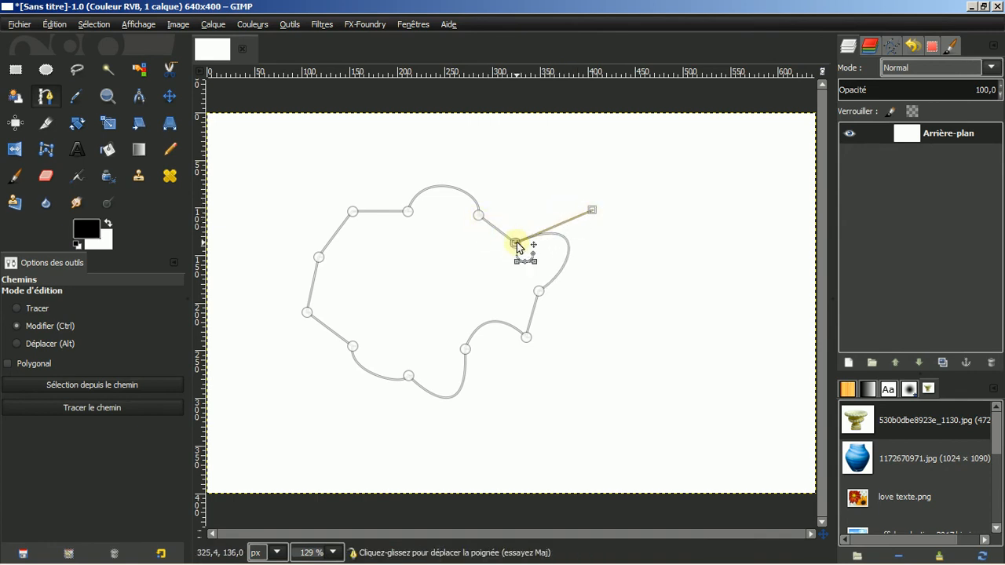
pyautogui.moveTo(515, 243); pyautogui.dragTo(526, 206)
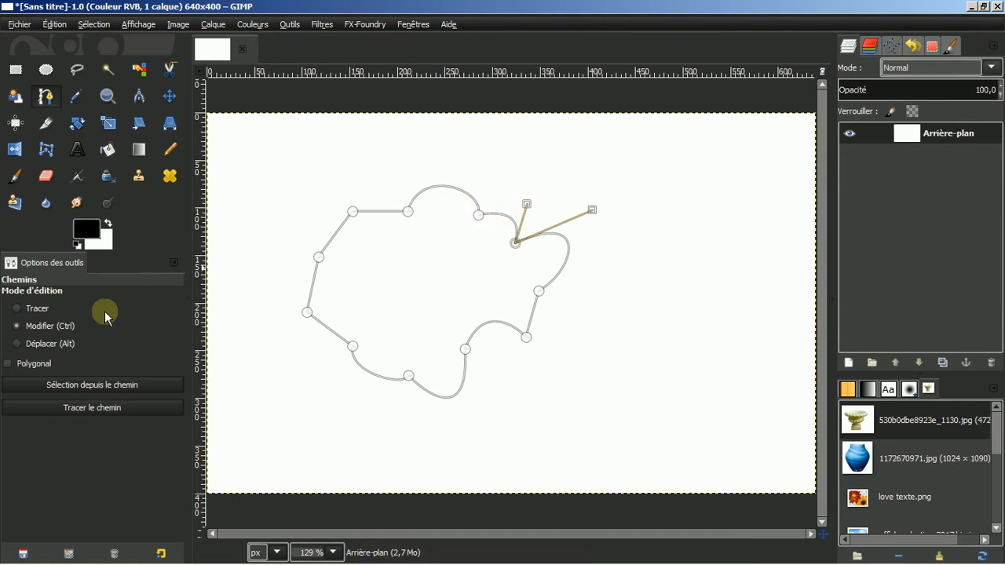
# Step: Insert four extra nodes on the path: one on the top curve, one on the upper straight edge and two down the left side
pyautogui.click(445, 187)
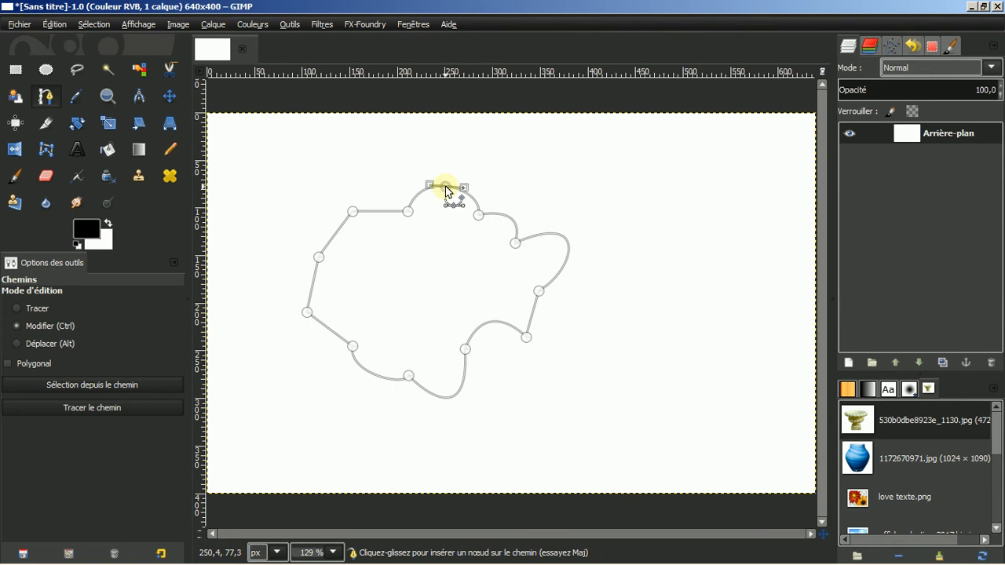
pyautogui.click(379, 217)
pyautogui.click(335, 234)
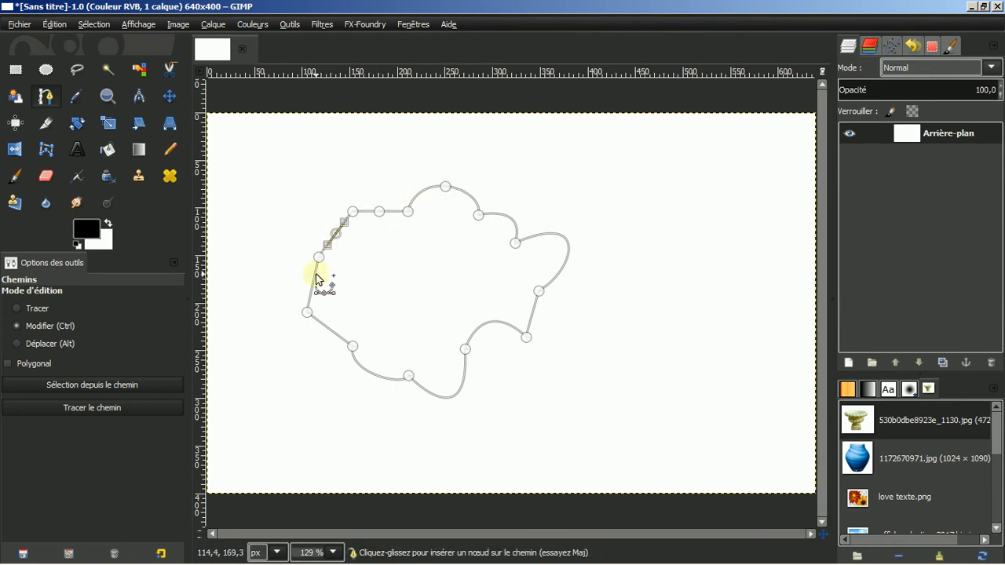
pyautogui.click(311, 281)
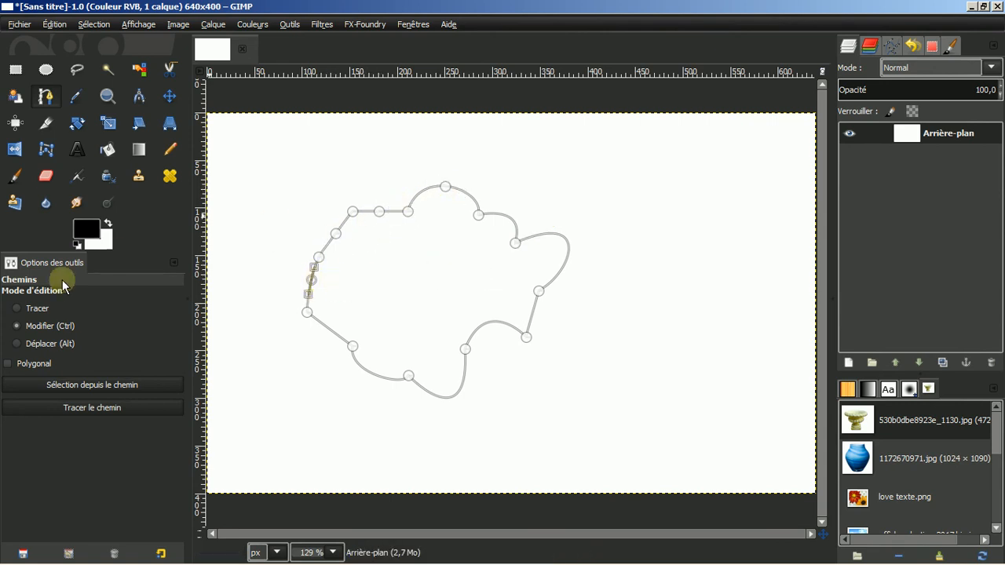
# Step: Shift the whole path slightly up and to the left in the Déplacer edit mode, and leave it by switching to the Move tool
pyautogui.click(44, 343)
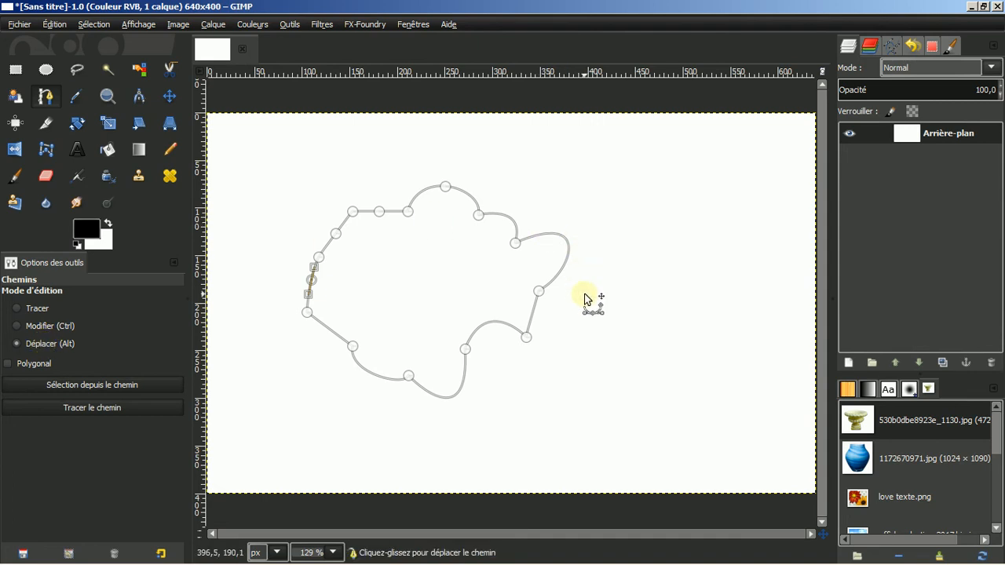
pyautogui.moveTo(593, 299)
pyautogui.mouseDown()
pyautogui.moveTo(652, 330)
pyautogui.moveTo(566, 278)
pyautogui.moveTo(606, 285)
pyautogui.mouseUp()
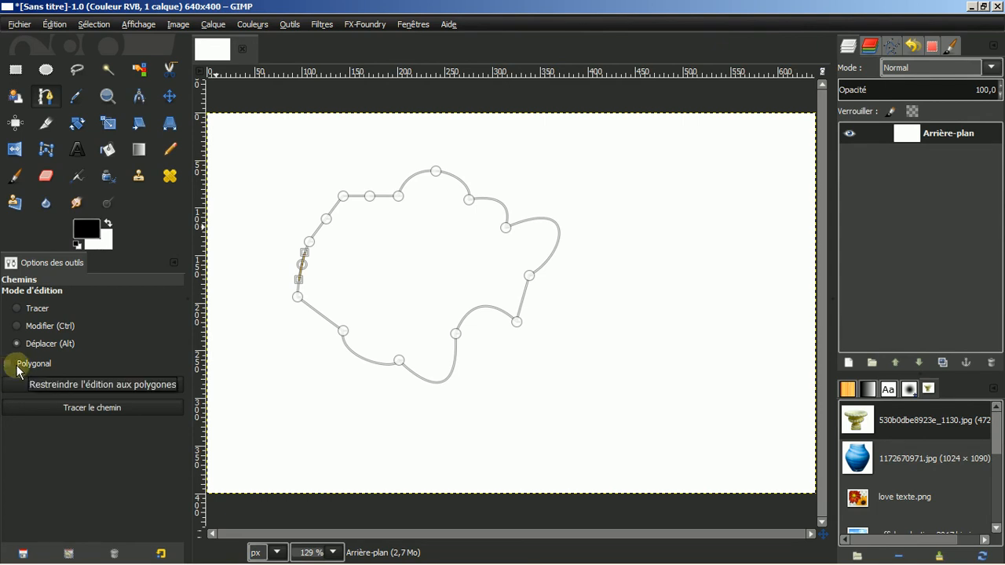
pyautogui.click(172, 98)
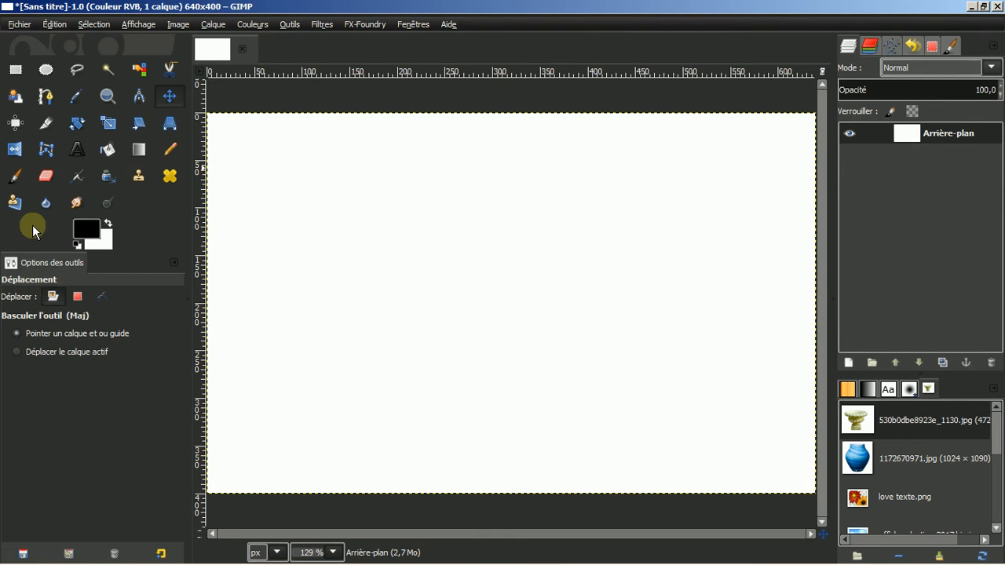
# Step: With the Polygonal option on, draw a new path of seven nodes across the upper canvas, notched inward before its last node on the right
pyautogui.click(51, 104)
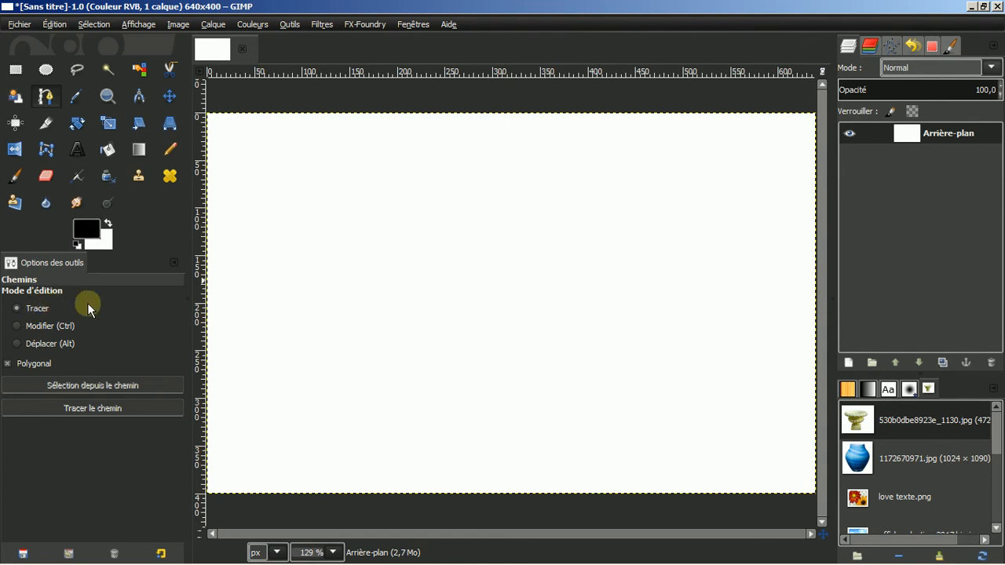
pyautogui.click(364, 264)
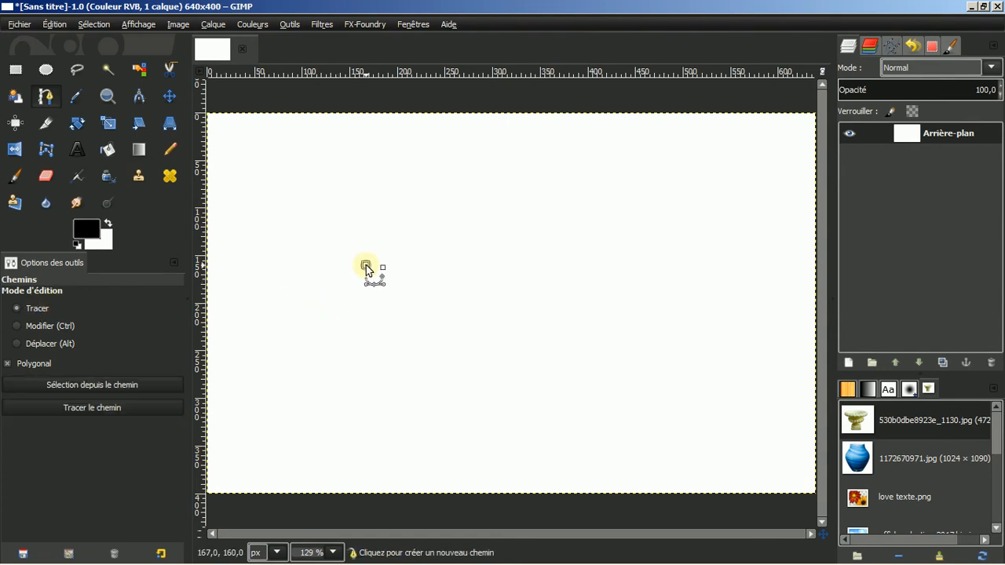
pyautogui.click(430, 240)
pyautogui.click(480, 228)
pyautogui.moveTo(539, 242); pyautogui.dragTo(573, 244)
pyautogui.click(573, 295)
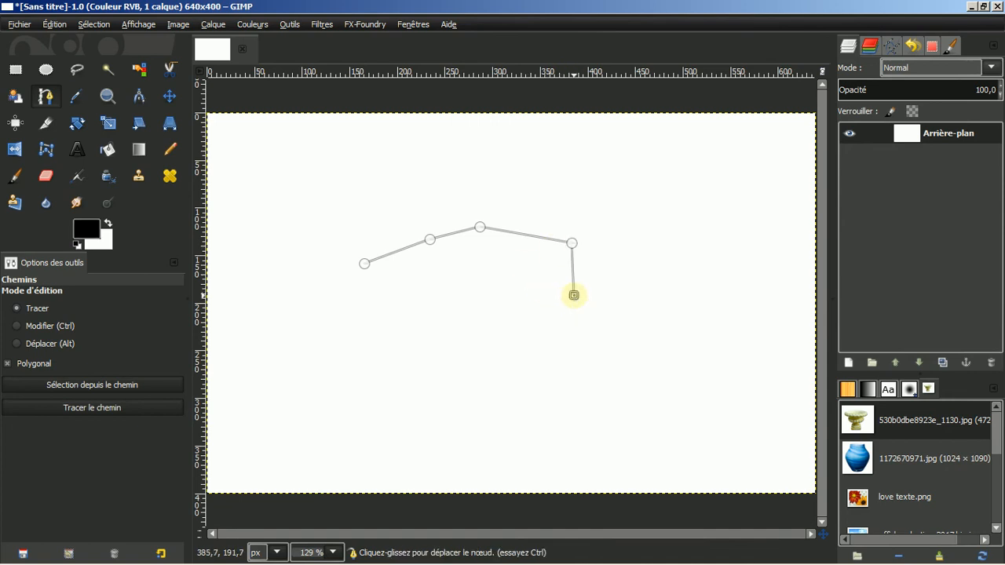
pyautogui.click(558, 340)
pyautogui.click(603, 348)
pyautogui.moveTo(602, 347); pyautogui.dragTo(643, 292)
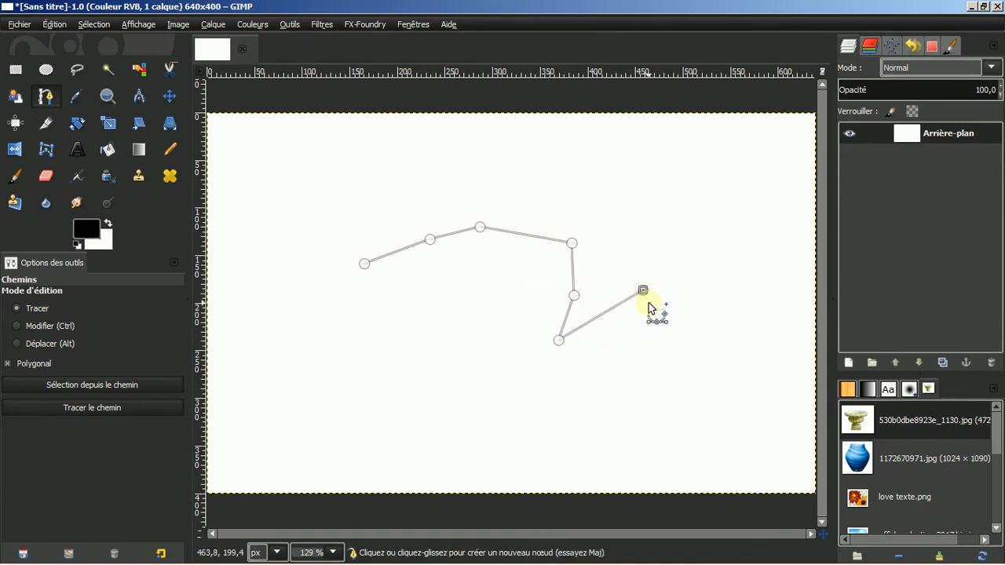
# Step: Extend the polygonal path with six nodes running back along the lower canvas and up its left side
pyautogui.moveTo(634, 370)
pyautogui.mouseDown()
pyautogui.moveTo(575, 386)
pyautogui.moveTo(625, 371)
pyautogui.mouseUp()
pyautogui.click(526, 391)
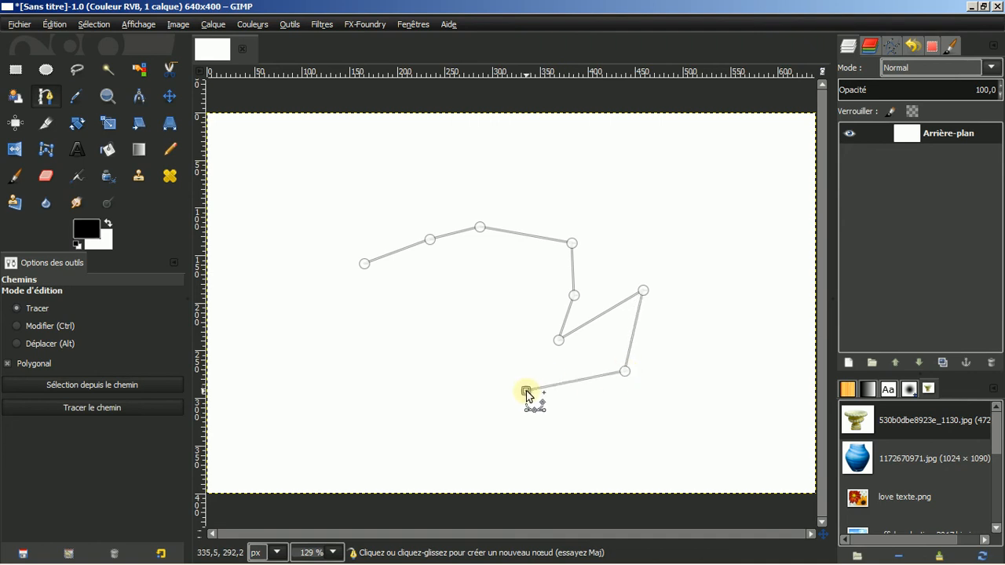
pyautogui.click(442, 363)
pyautogui.click(396, 339)
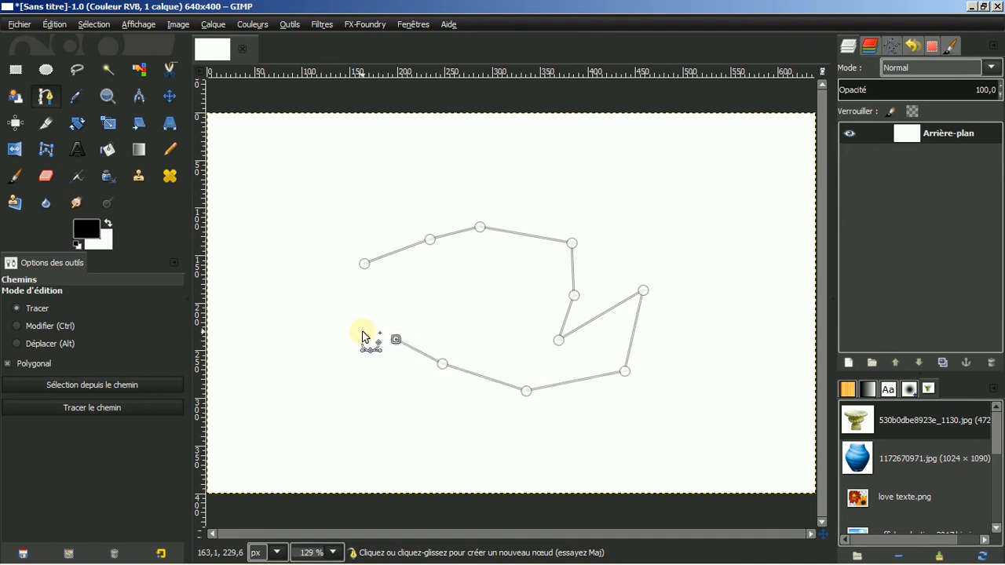
pyautogui.click(322, 337)
pyautogui.click(310, 305)
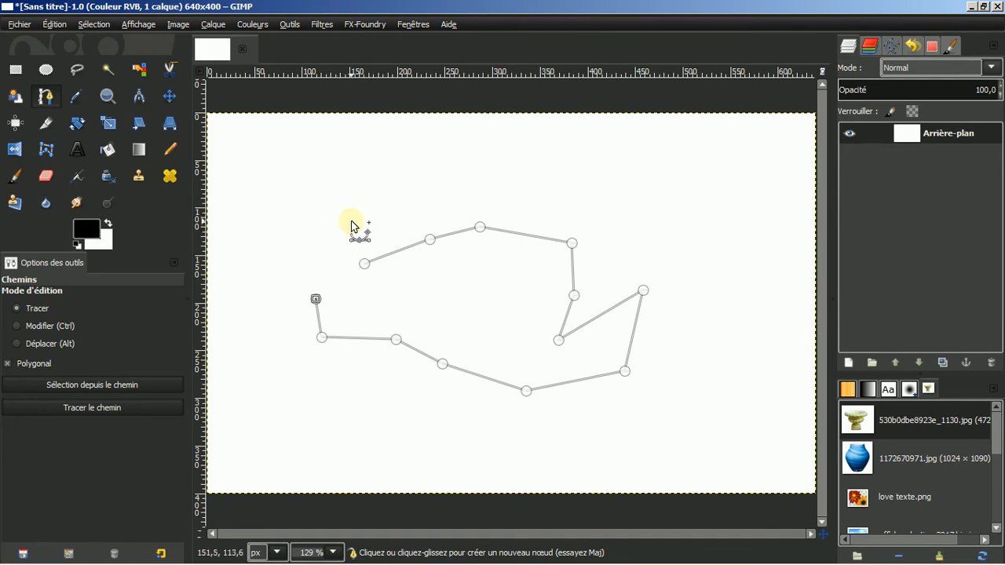
# Step: Add eight more nodes to the open path, rising to the upper left and forming a small S-shaped bend of short segments
pyautogui.click(378, 158)
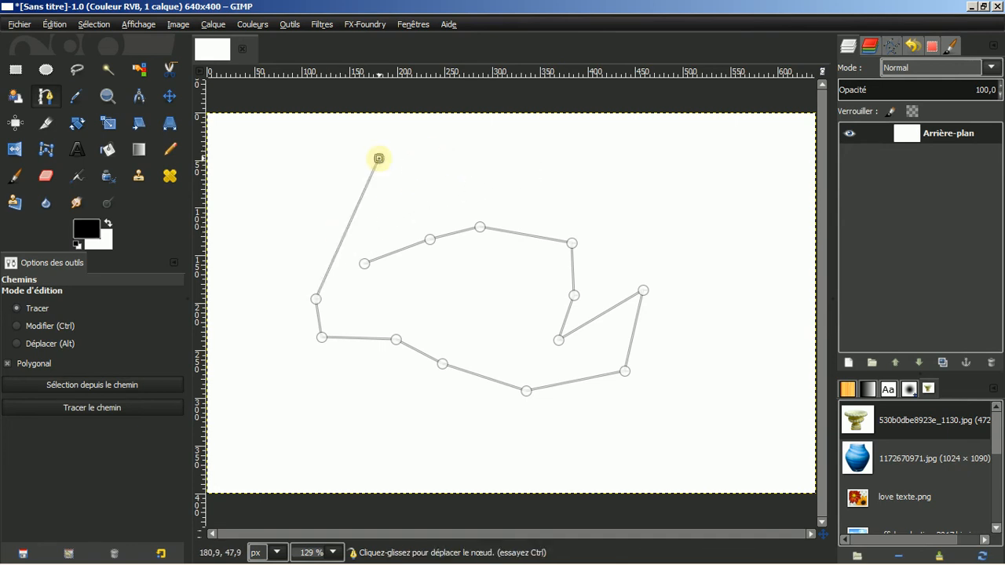
pyautogui.click(393, 155)
pyautogui.click(405, 157)
pyautogui.click(409, 163)
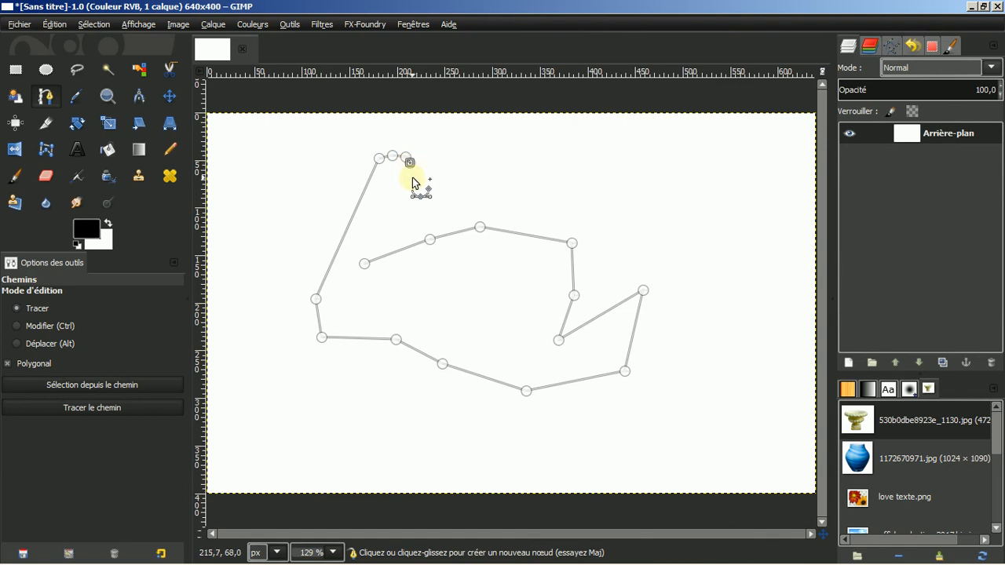
pyautogui.click(414, 177)
pyautogui.click(424, 186)
pyautogui.click(445, 182)
pyautogui.click(482, 163)
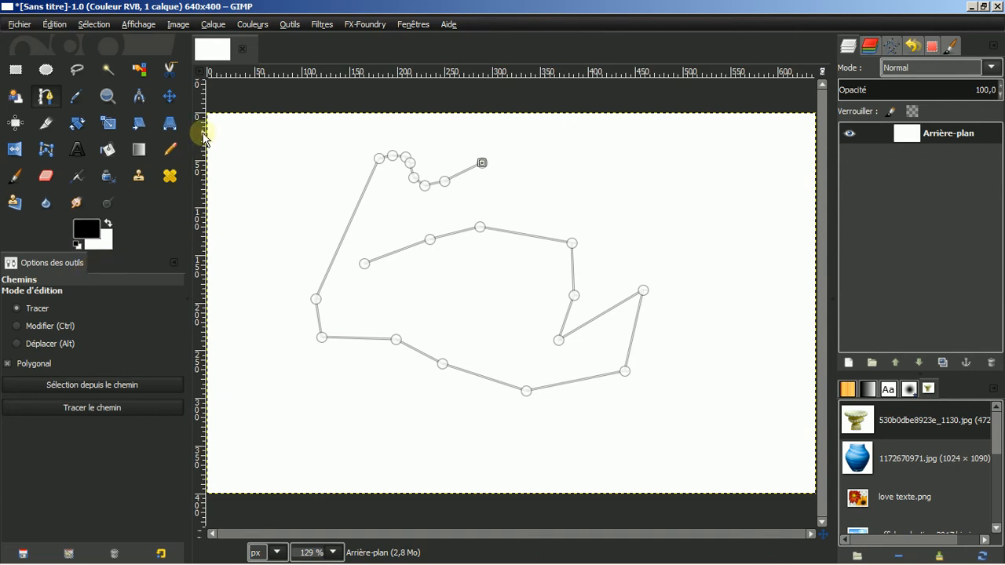
# Step: Leave the path by switching to the Move tool, and open the urn image 530b0dbe8923e_1130.jpg from the recent documents at 150 % zoom
pyautogui.click(168, 97)
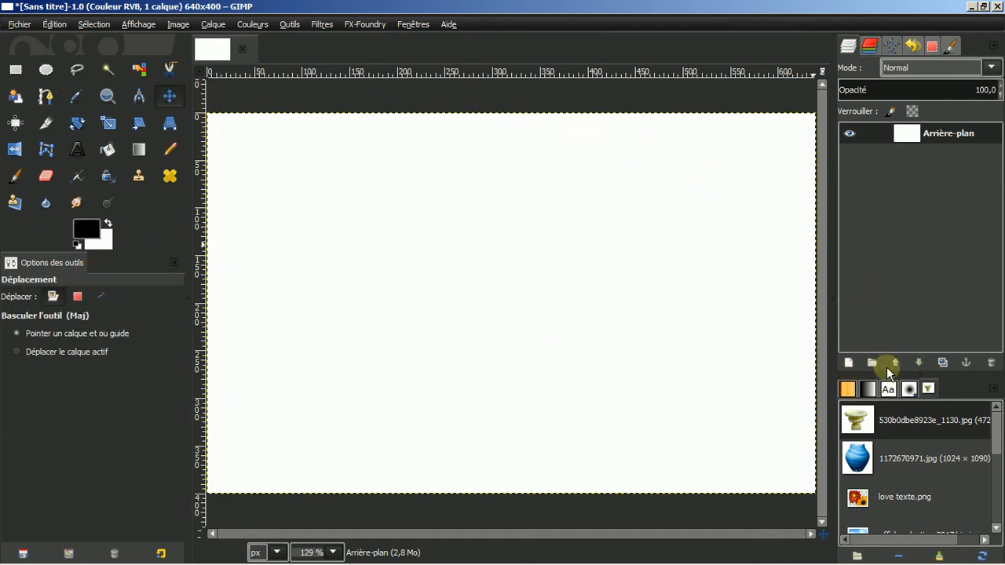
pyautogui.doubleClick(864, 426)
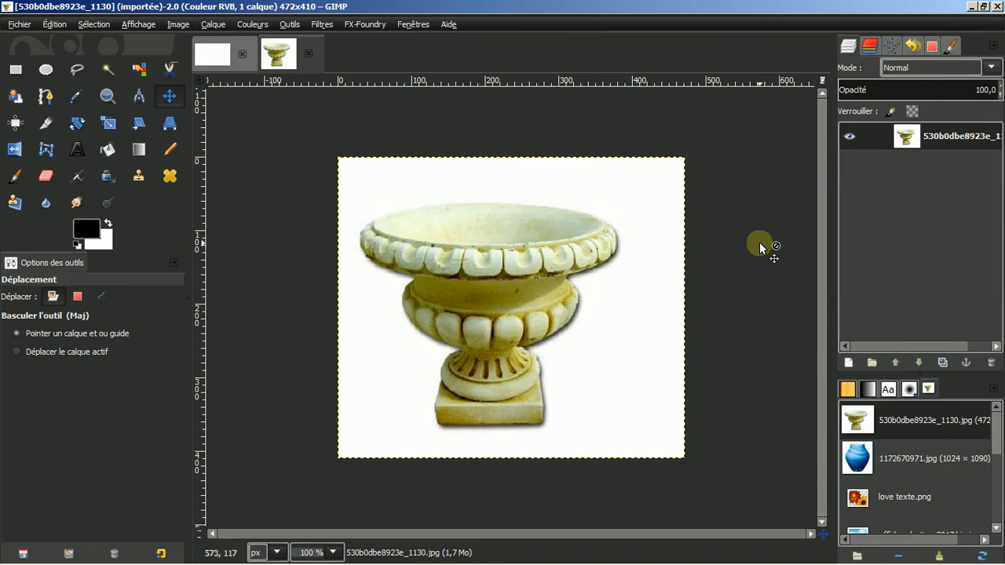
pyautogui.scroll(1, 695, 277)
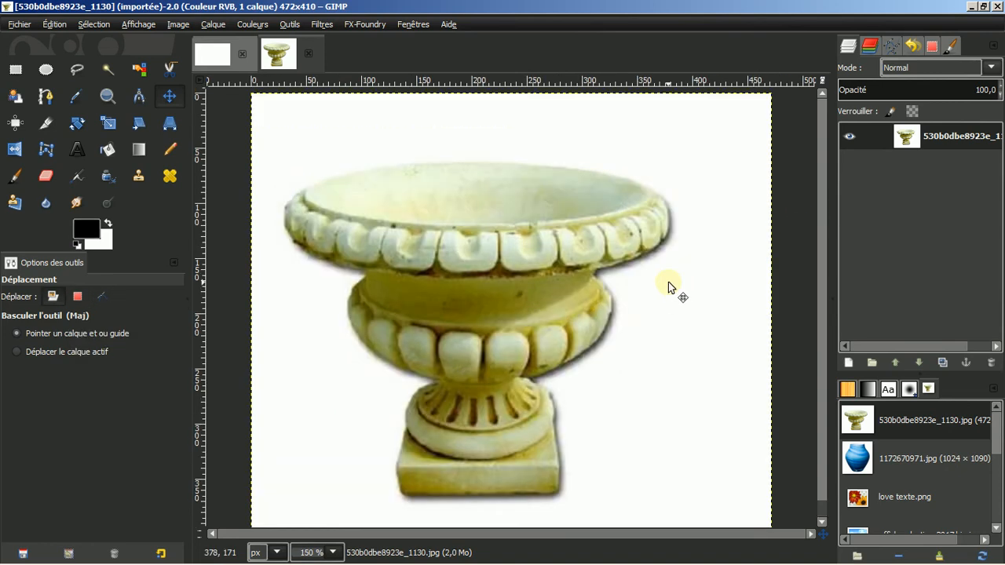
# Step: Start a polygonal path at the left end of the urn's rim, across to its right end and down to the rim's underside
pyautogui.click(45, 97)
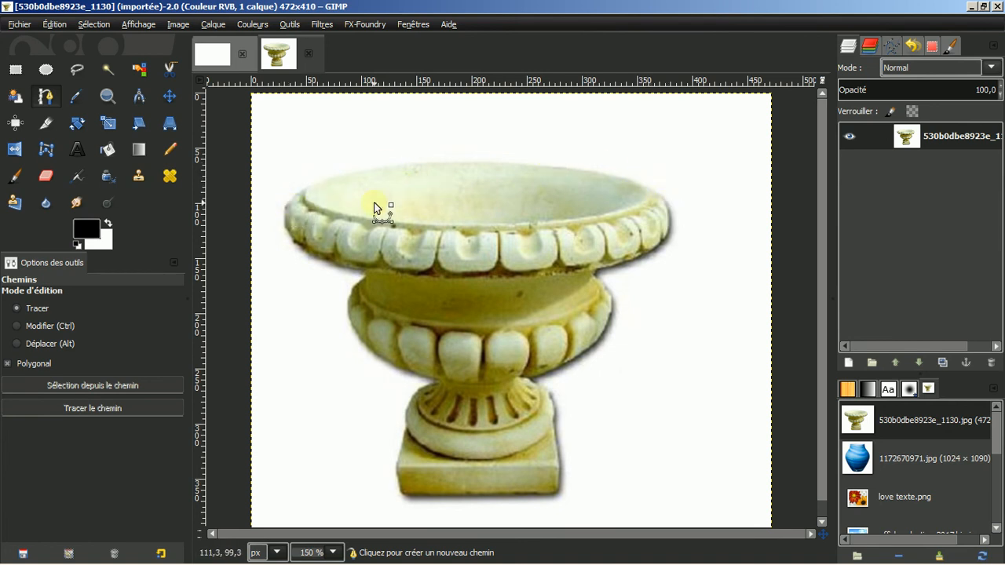
pyautogui.click(286, 204)
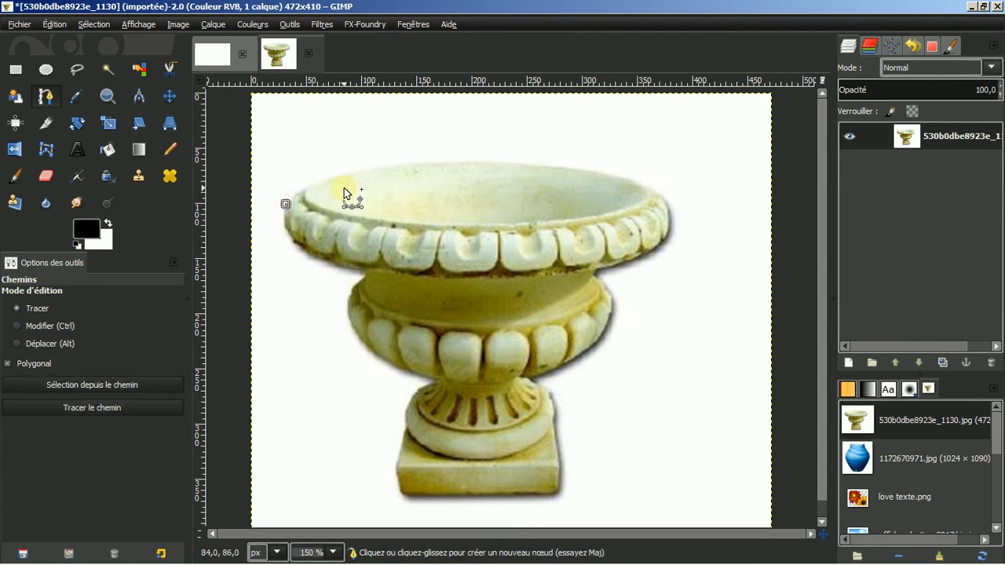
pyautogui.click(664, 201)
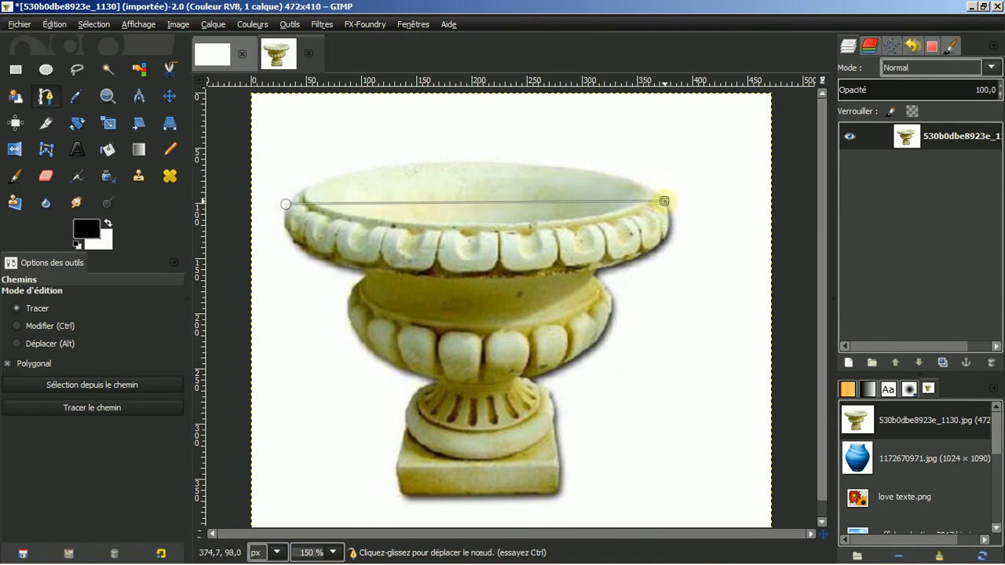
pyautogui.click(665, 241)
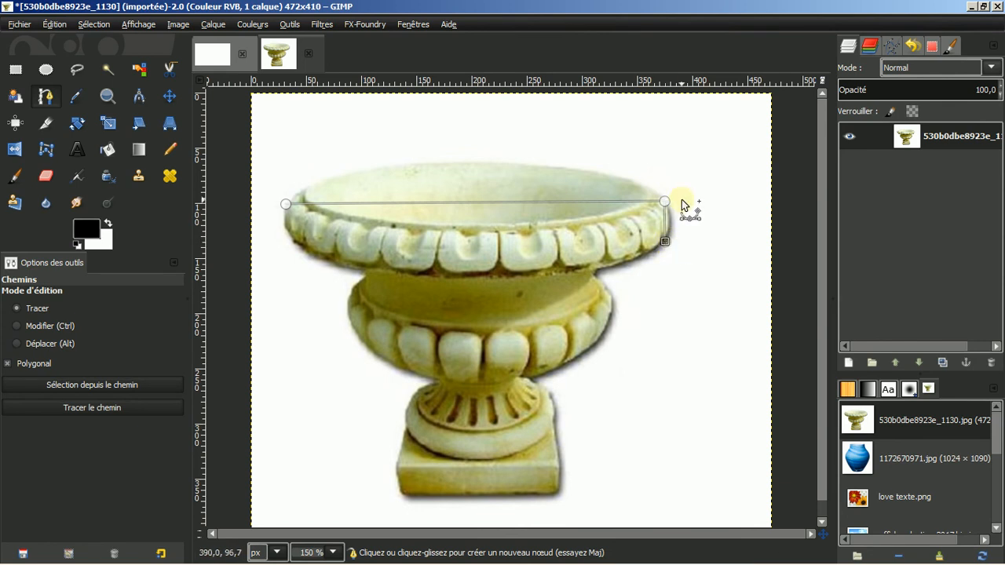
pyautogui.click(595, 271)
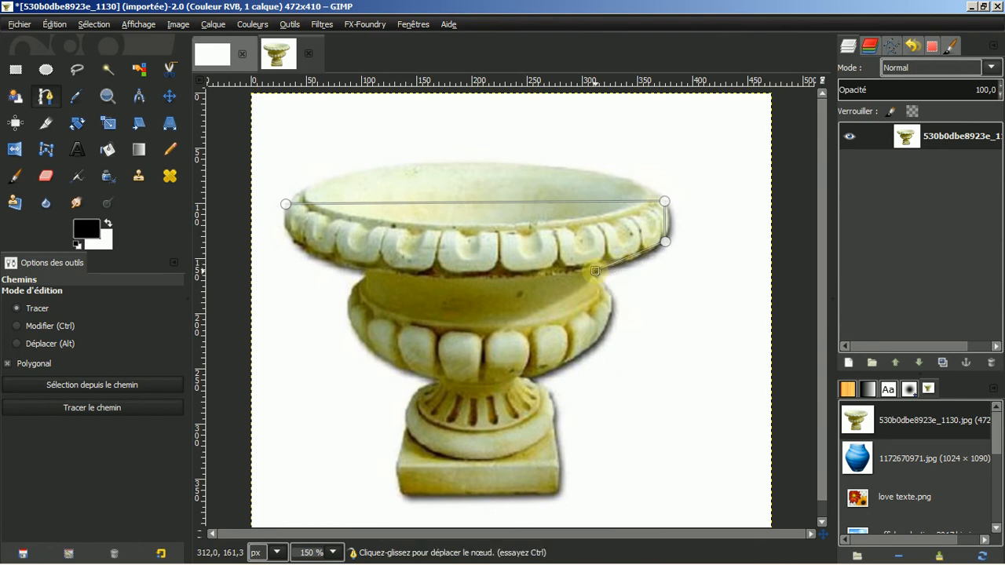
# Step: Extend the polygonal path down the right side of the urn's bowl and pedestal and along the base to its lower-left corner
pyautogui.click(612, 312)
pyautogui.click(530, 378)
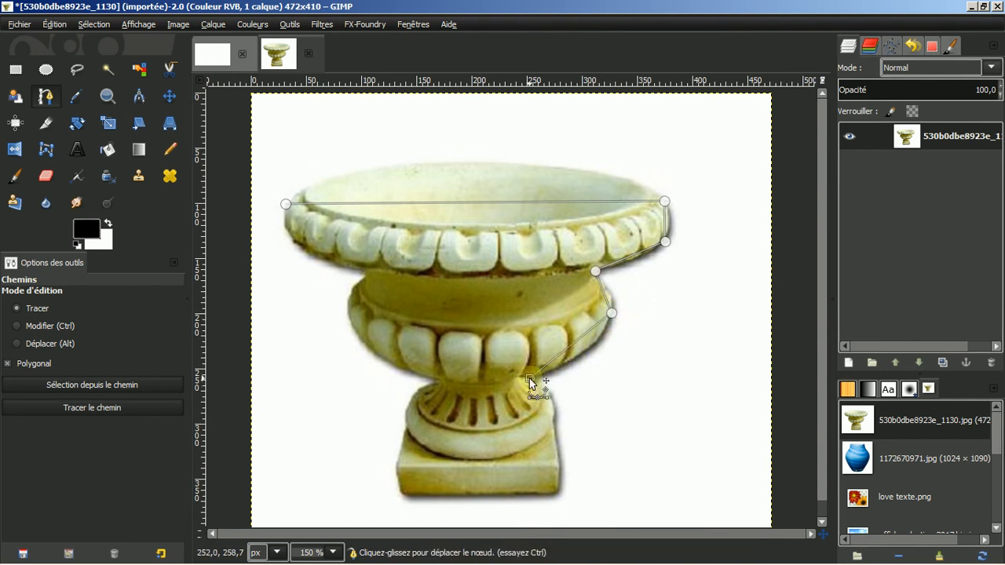
pyautogui.click(553, 418)
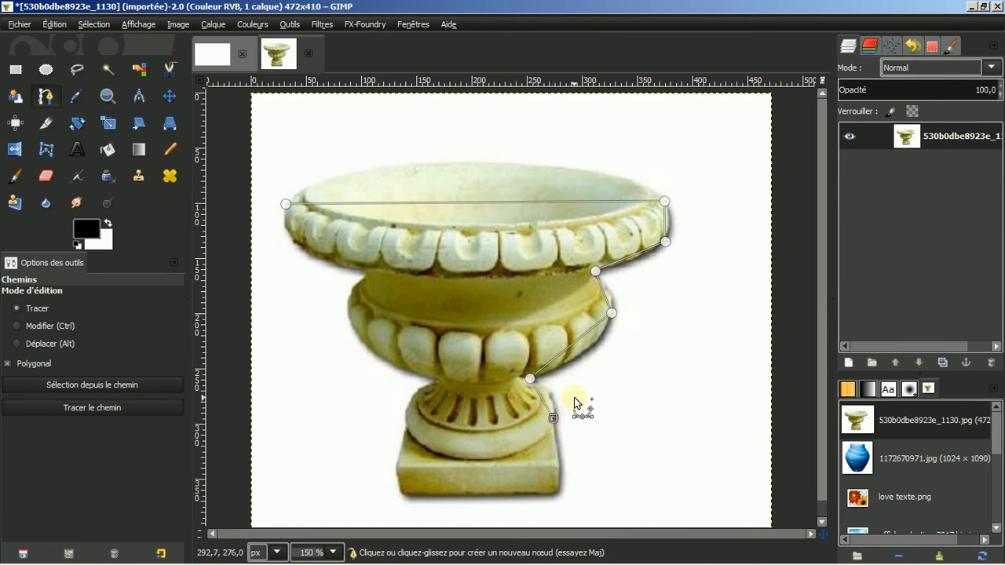
pyautogui.click(558, 462)
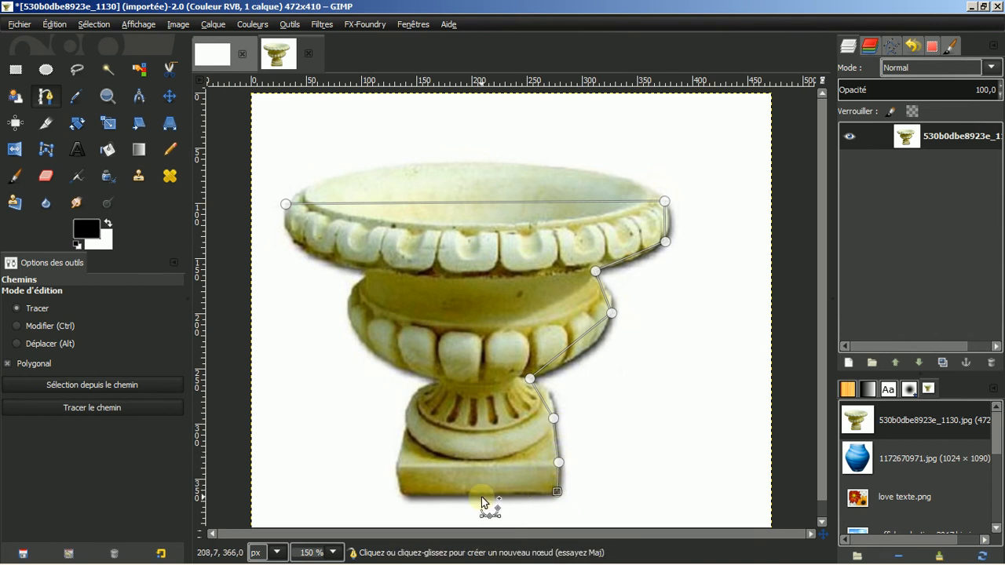
pyautogui.click(405, 491)
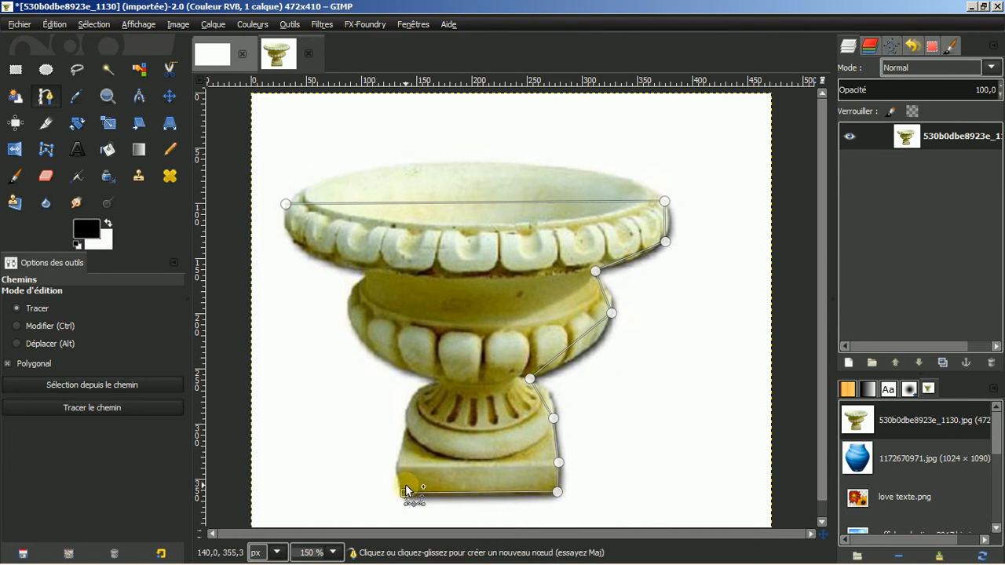
# Step: Continue the path up the left side of the base, pedestal and bowl to the rim, and close it on the starting node
pyautogui.click(395, 468)
pyautogui.click(405, 428)
pyautogui.click(437, 382)
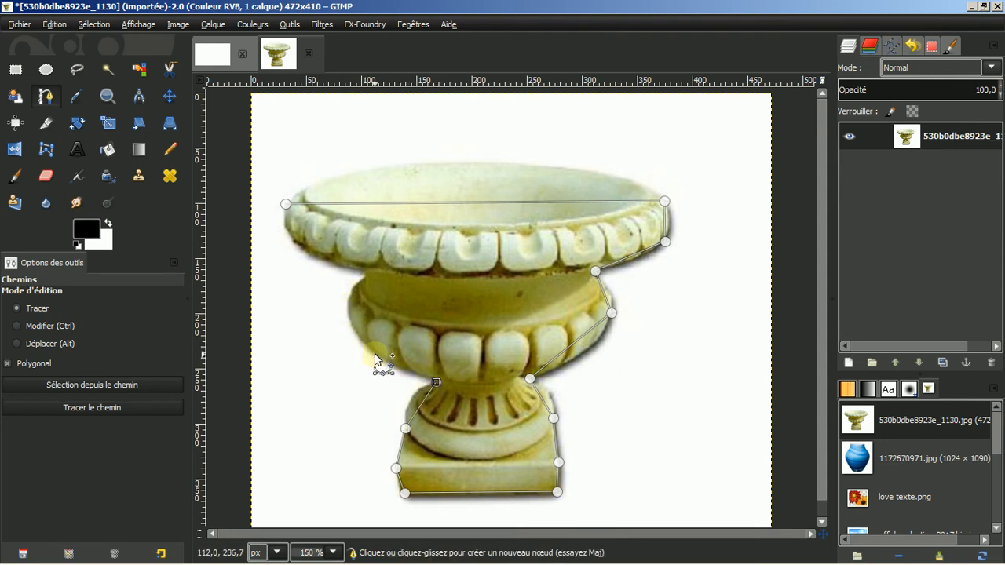
pyautogui.click(347, 305)
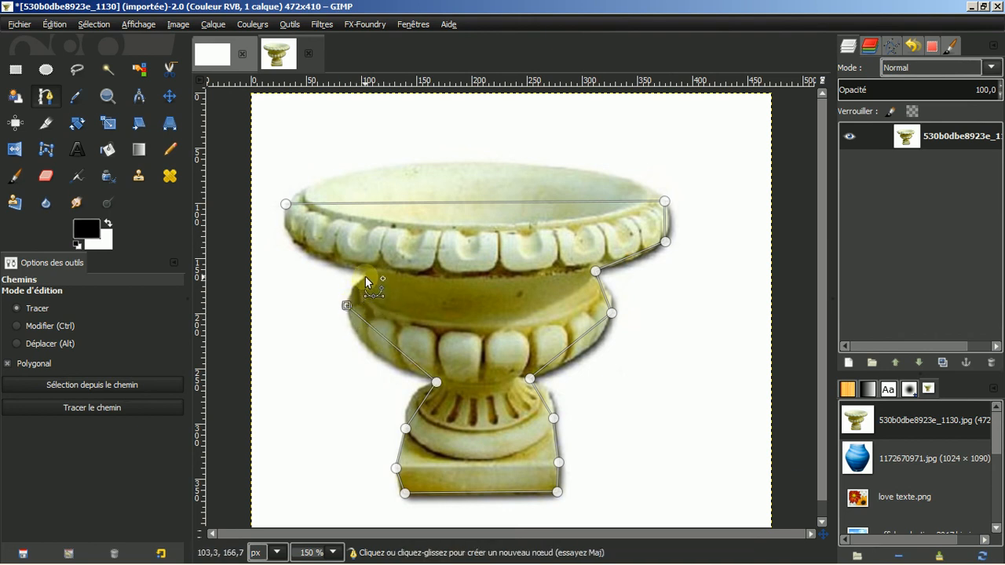
pyautogui.click(365, 276)
pyautogui.click(284, 230)
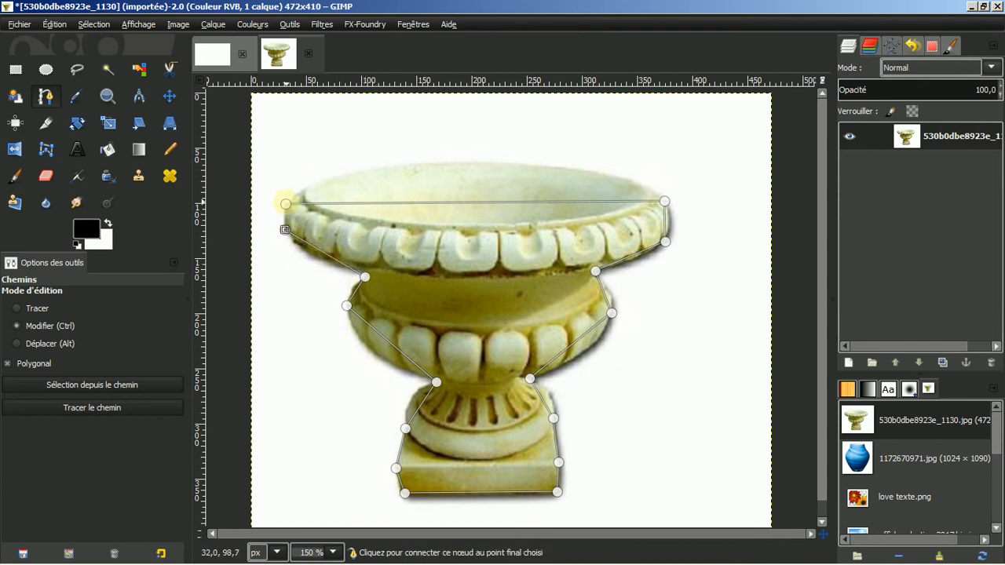
pyautogui.keyDown('ctrl'); pyautogui.click(285, 204); pyautogui.keyUp('ctrl')
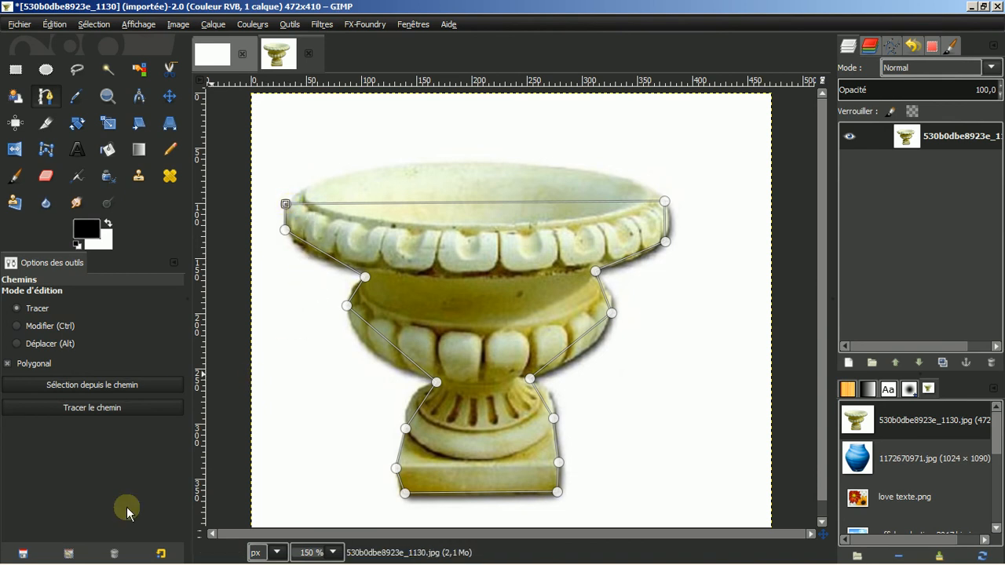
pyautogui.moveTo(135, 549)
pyautogui.moveTo(173, 552)
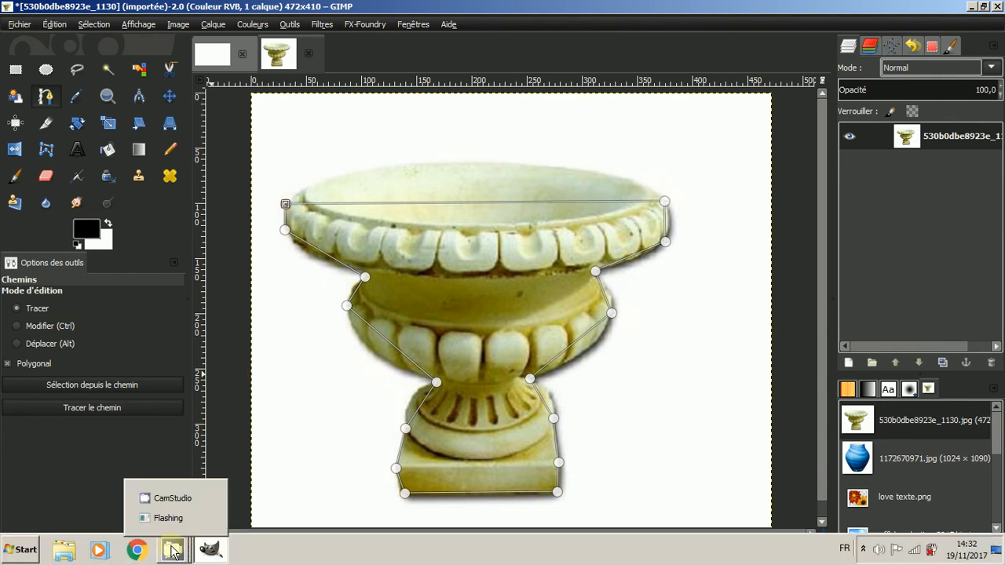
pyautogui.click(168, 498)
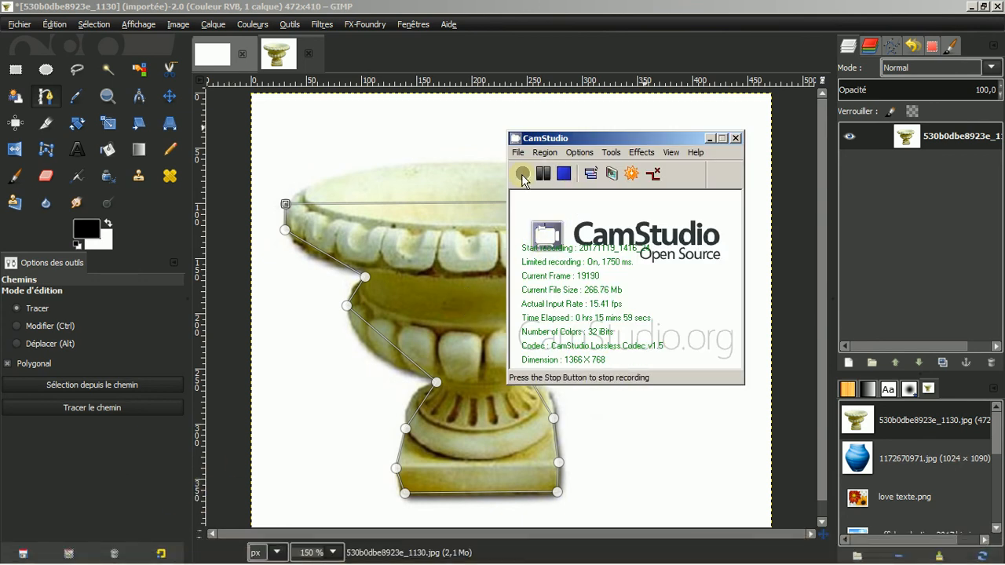
pyautogui.click(590, 94)
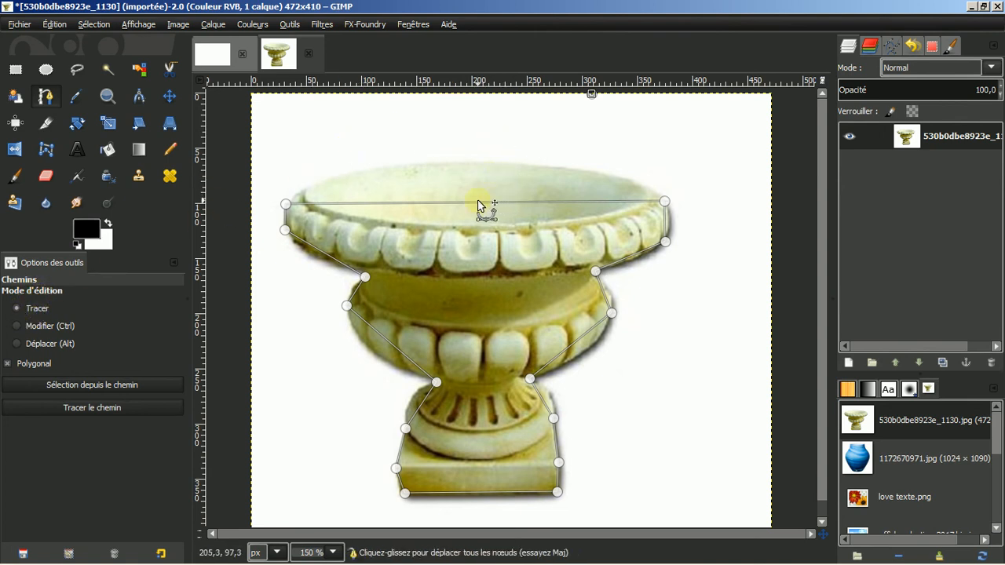
pyautogui.moveTo(481, 203); pyautogui.dragTo(487, 167)
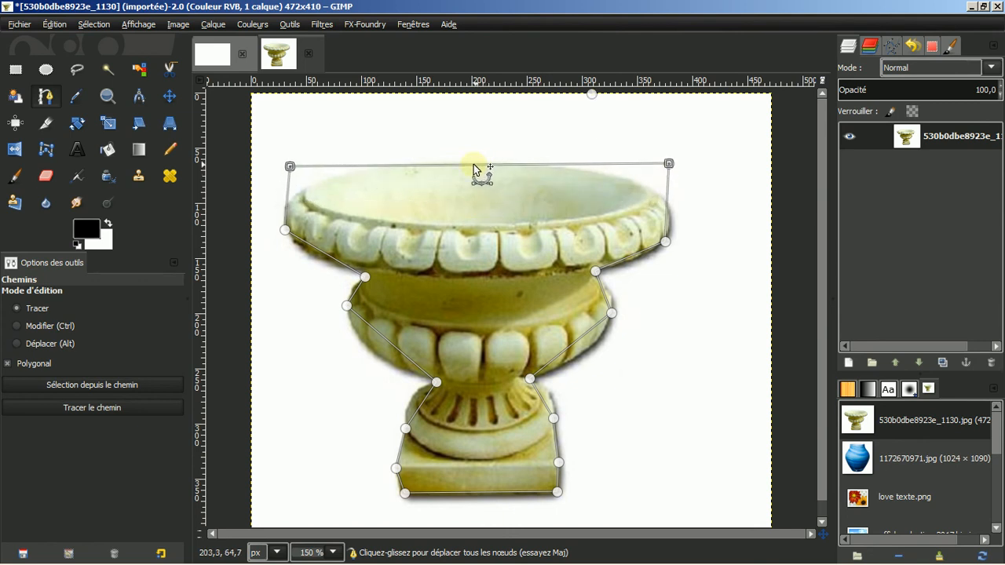
pyautogui.hotkey('ctrl', 'z')
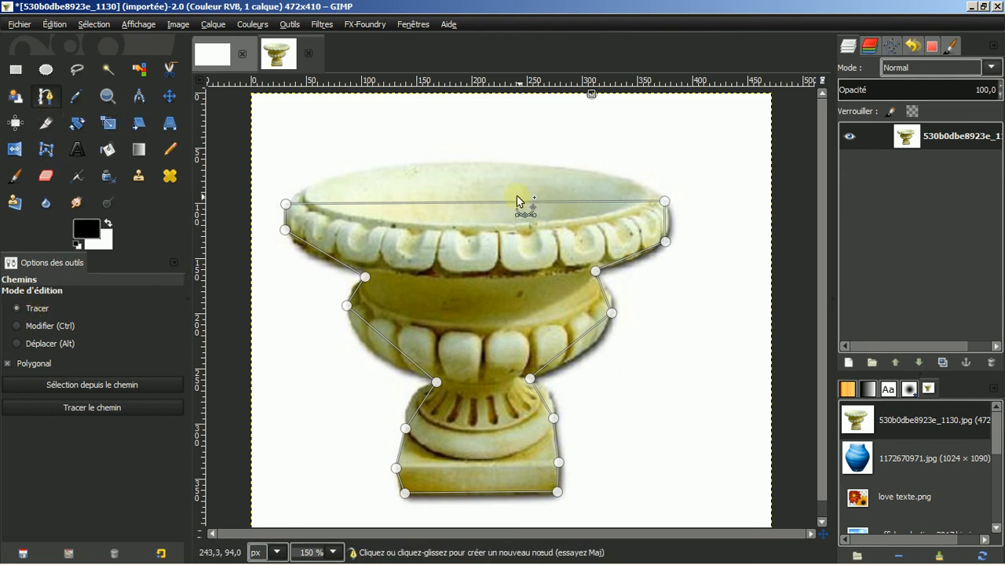
pyautogui.moveTo(492, 206); pyautogui.dragTo(487, 177)
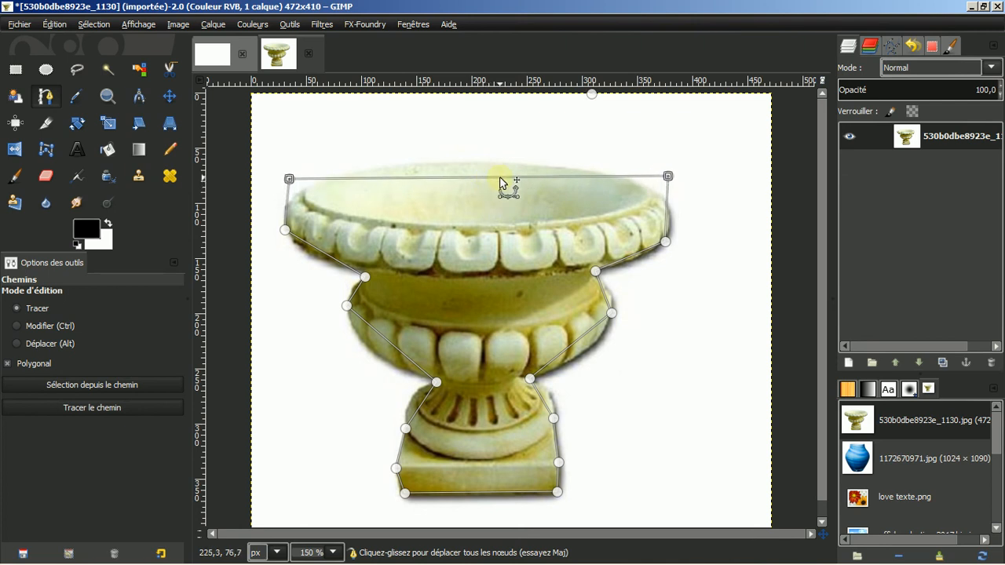
pyautogui.moveTo(668, 175); pyautogui.dragTo(664, 180)
pyautogui.moveTo(515, 185); pyautogui.dragTo(521, 210)
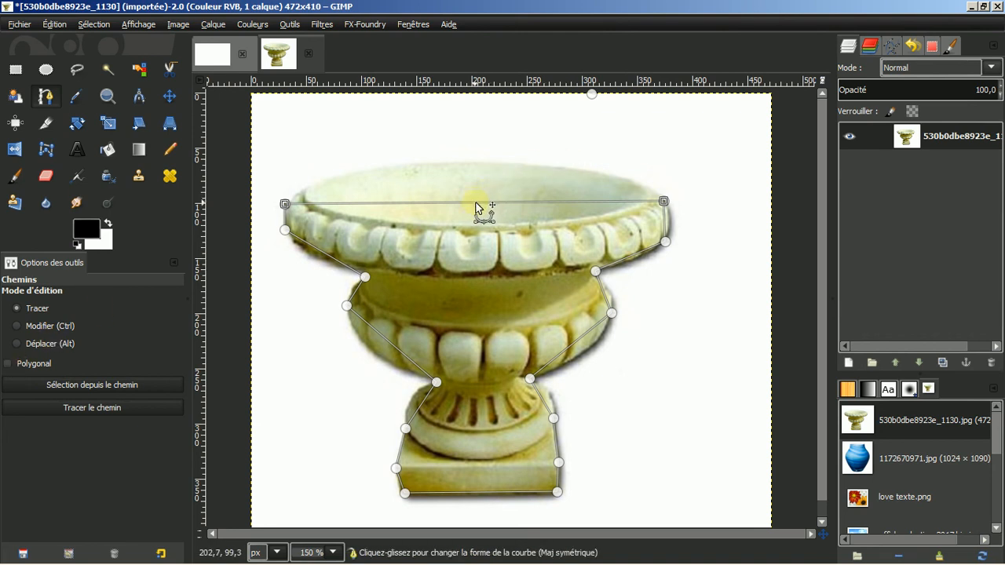
# Step: Disable the Polygonal option and bend the outline's straight upper segment along the rim's top arc, tilting both end handles inward to fit
pyautogui.moveTo(477, 196); pyautogui.dragTo(478, 163)
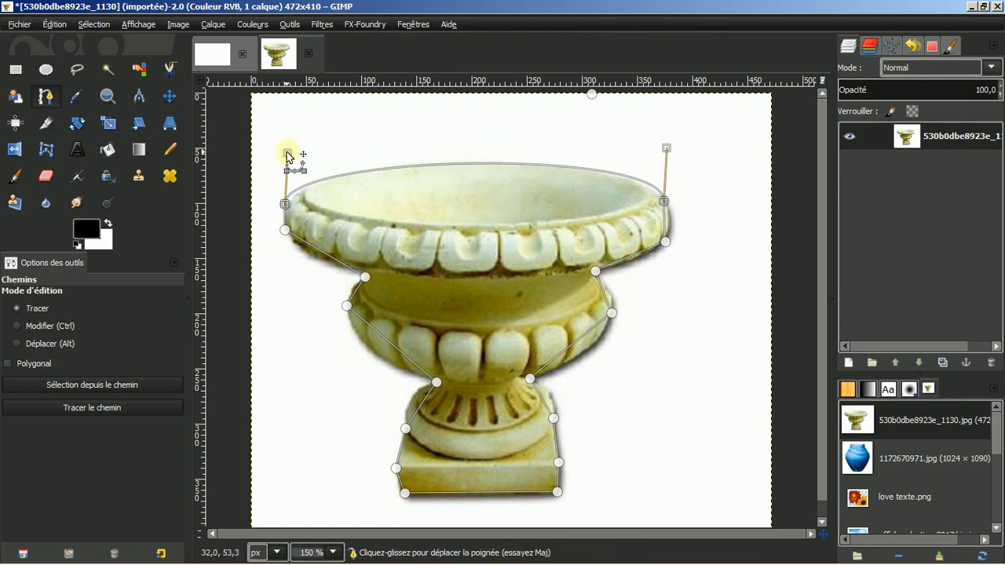
pyautogui.moveTo(289, 157); pyautogui.dragTo(319, 155)
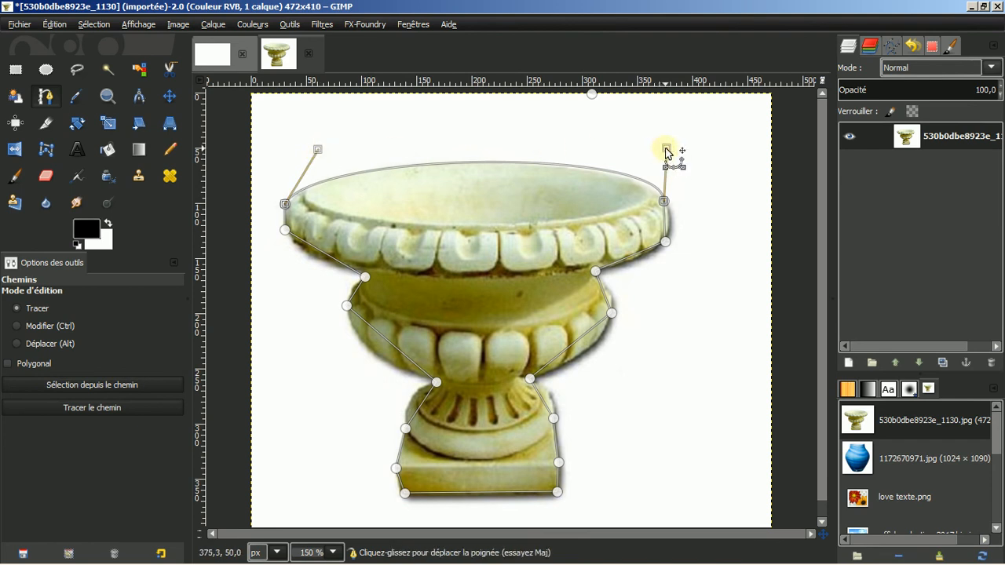
pyautogui.moveTo(665, 152); pyautogui.dragTo(655, 152)
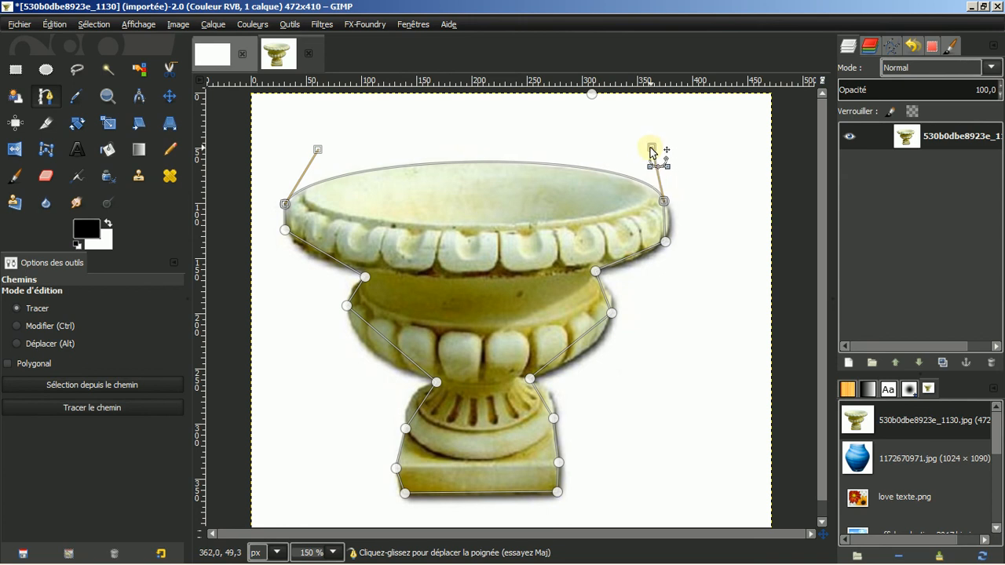
pyautogui.moveTo(655, 153); pyautogui.dragTo(636, 154)
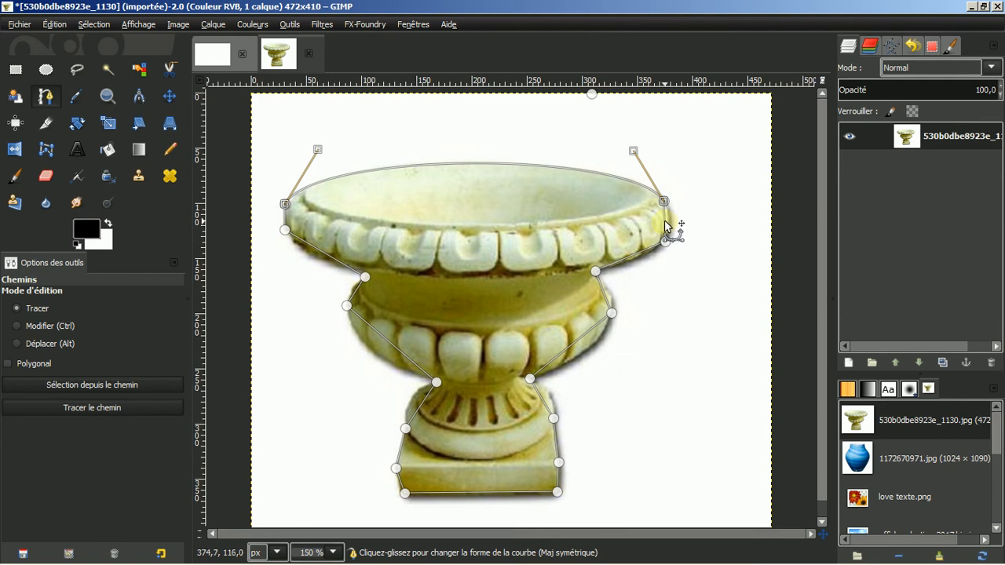
# Step: Bend the two path segments at the rim's right end and right underside to follow the urn's edge
pyautogui.moveTo(665, 225); pyautogui.dragTo(670, 227)
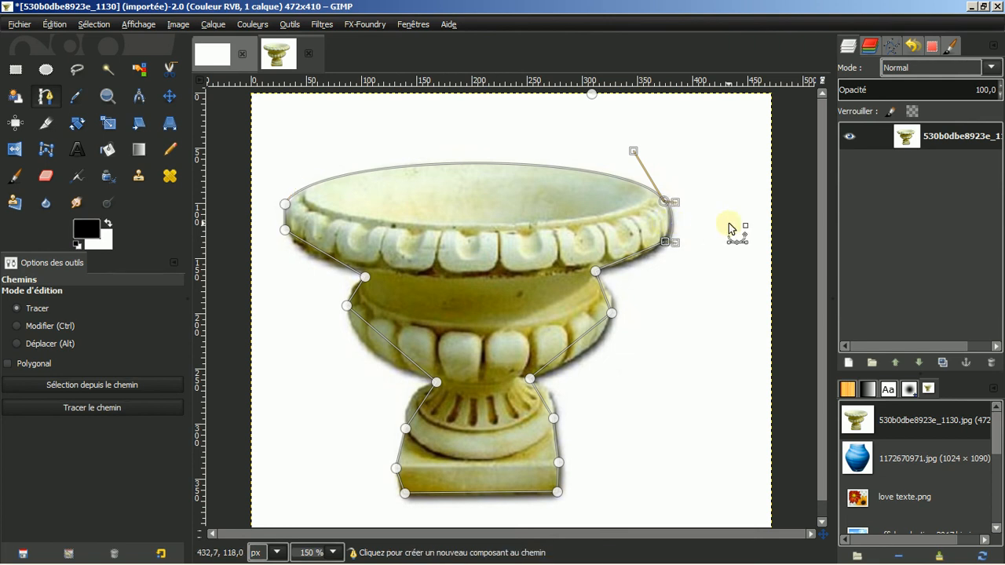
pyautogui.click(664, 240)
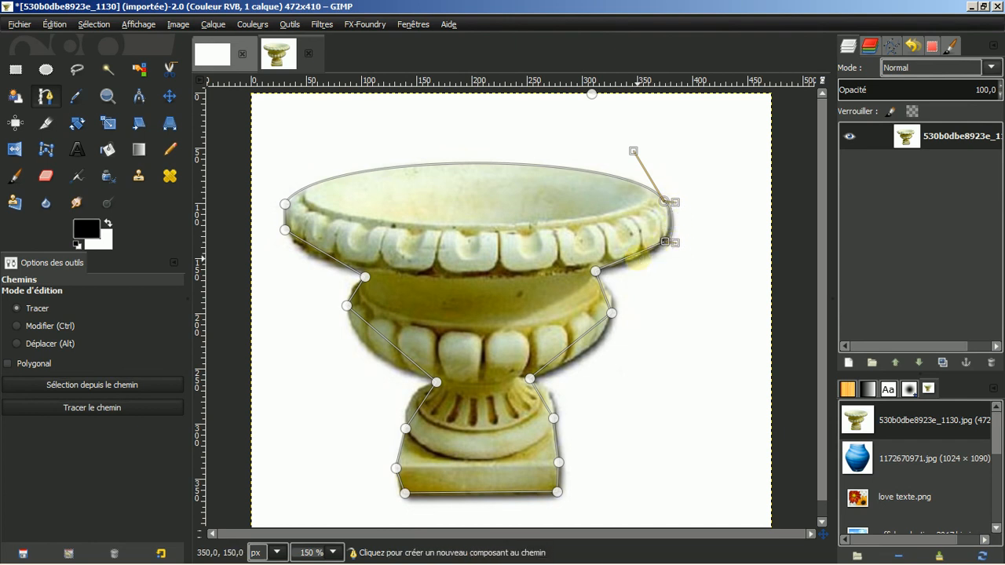
pyautogui.moveTo(632, 258); pyautogui.dragTo(637, 267)
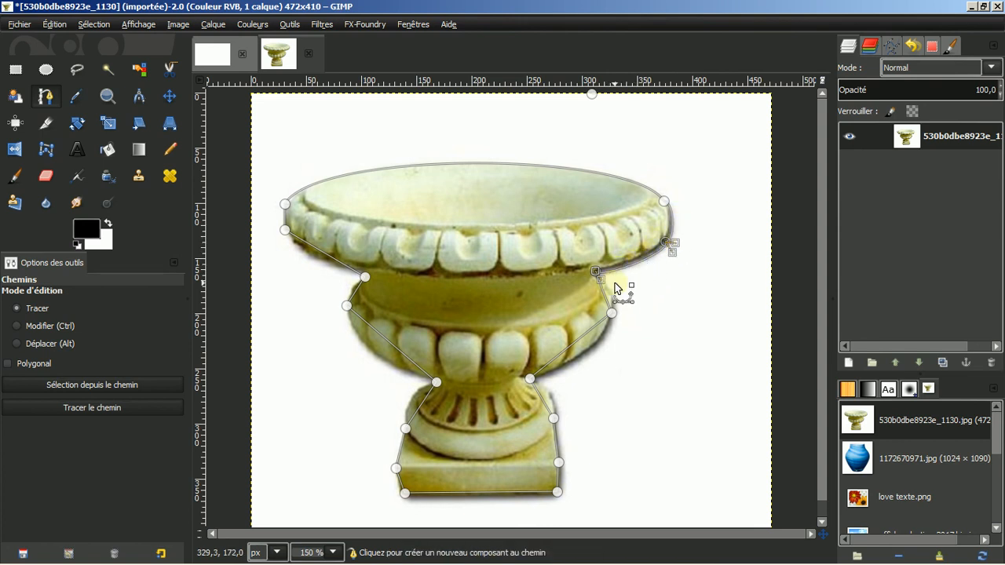
# Step: Curve the path around the right side of the lower bowl and the pedestal's neck, adjusting the handles to fit
pyautogui.moveTo(604, 293); pyautogui.dragTo(604, 294)
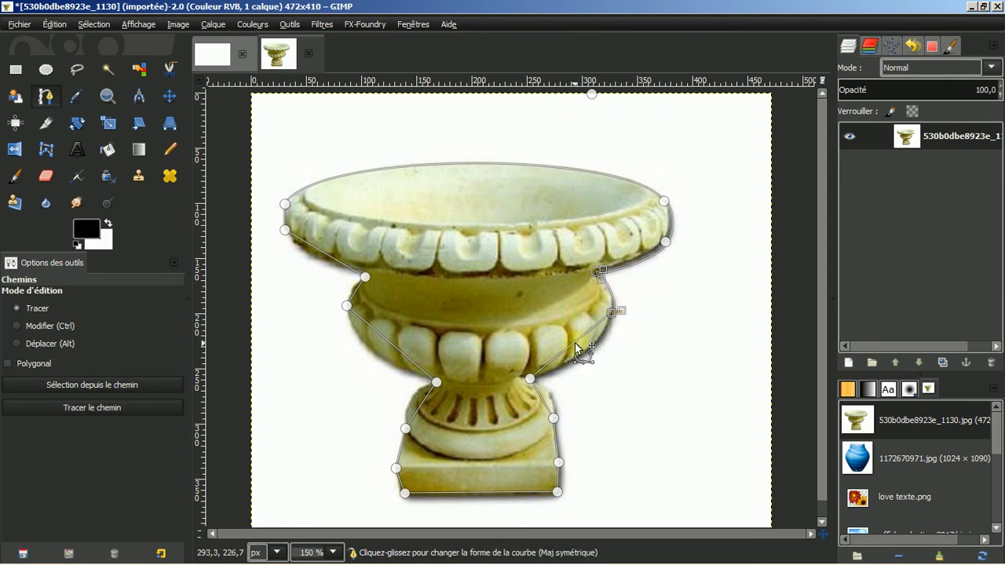
pyautogui.moveTo(577, 346); pyautogui.dragTo(586, 357)
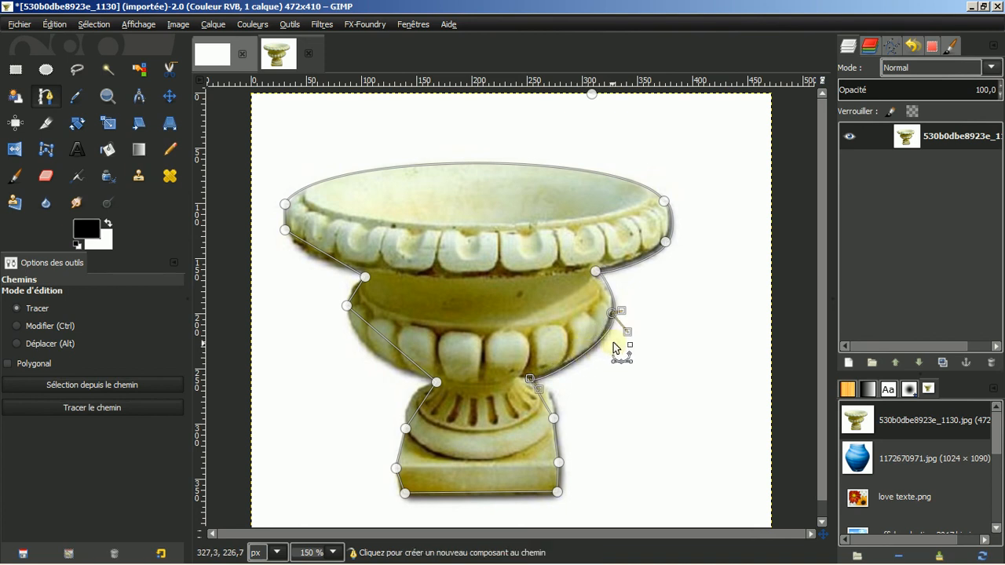
pyautogui.moveTo(626, 331); pyautogui.dragTo(621, 337)
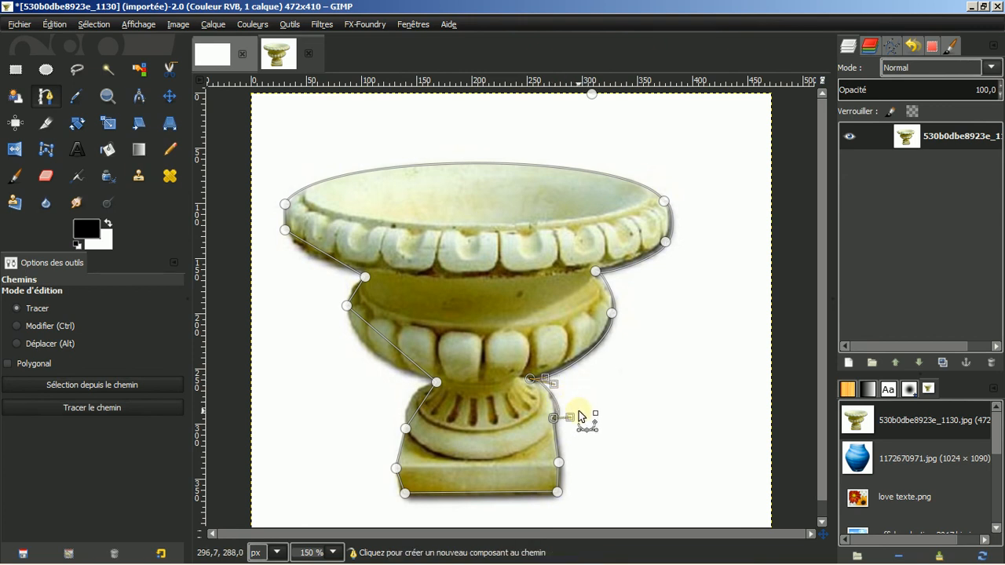
pyautogui.moveTo(570, 417); pyautogui.dragTo(567, 414)
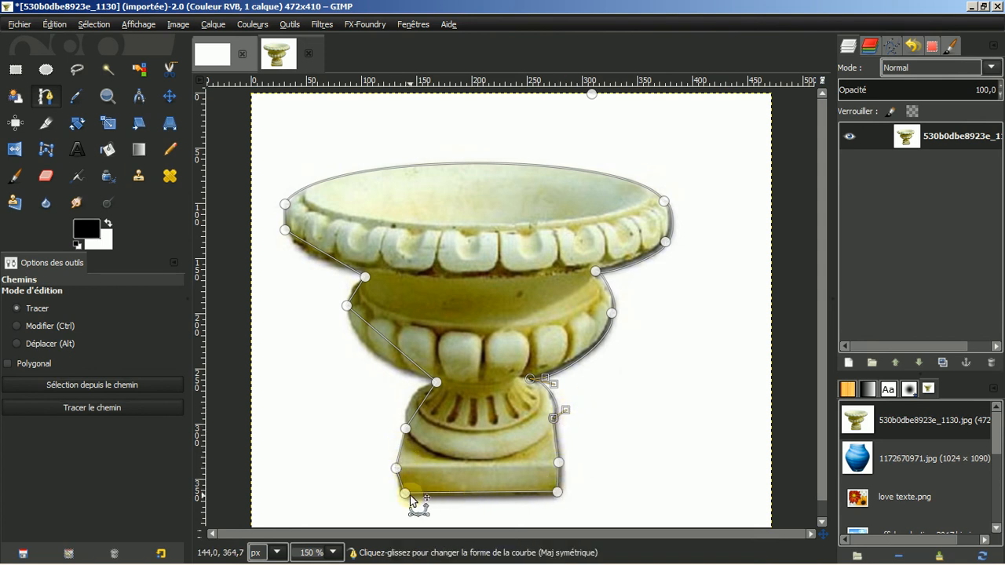
# Step: Move the lower-left base node onto the corner and curve the segment around the pedestal neck's left side, adjusting its handles
pyautogui.moveTo(406, 496); pyautogui.dragTo(404, 496)
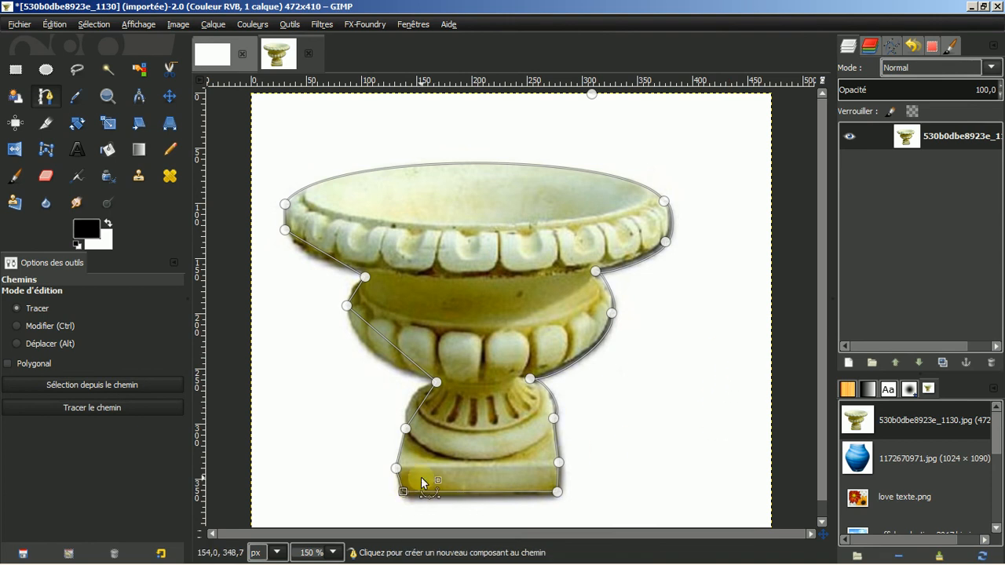
pyautogui.moveTo(403, 492); pyautogui.dragTo(400, 492)
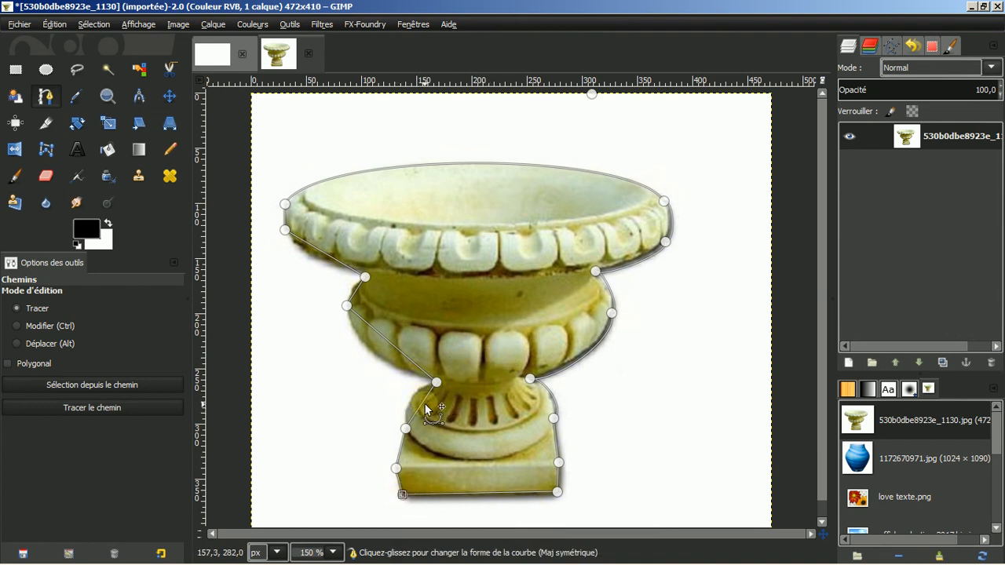
pyautogui.moveTo(421, 408); pyautogui.dragTo(413, 403)
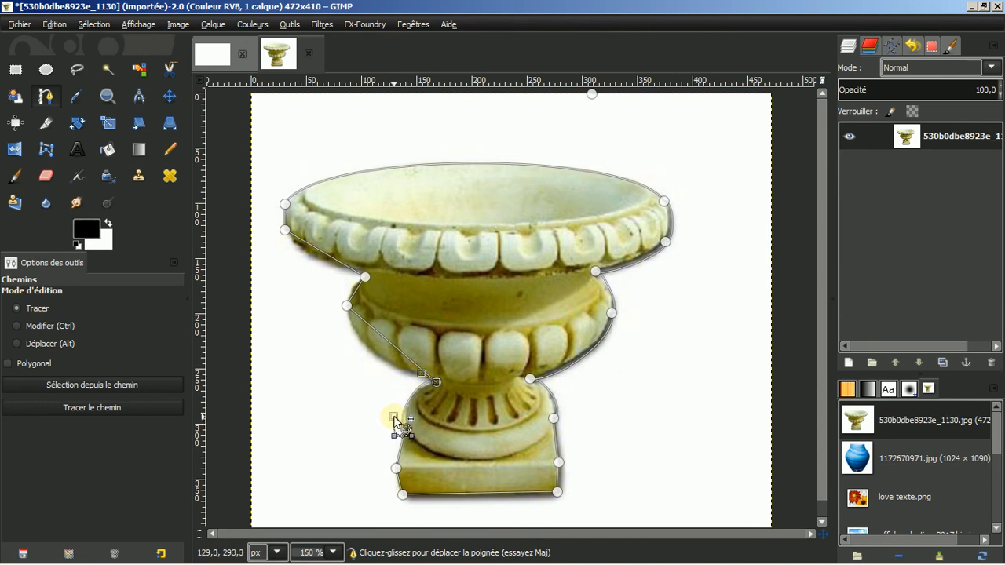
pyautogui.moveTo(395, 413); pyautogui.dragTo(397, 408)
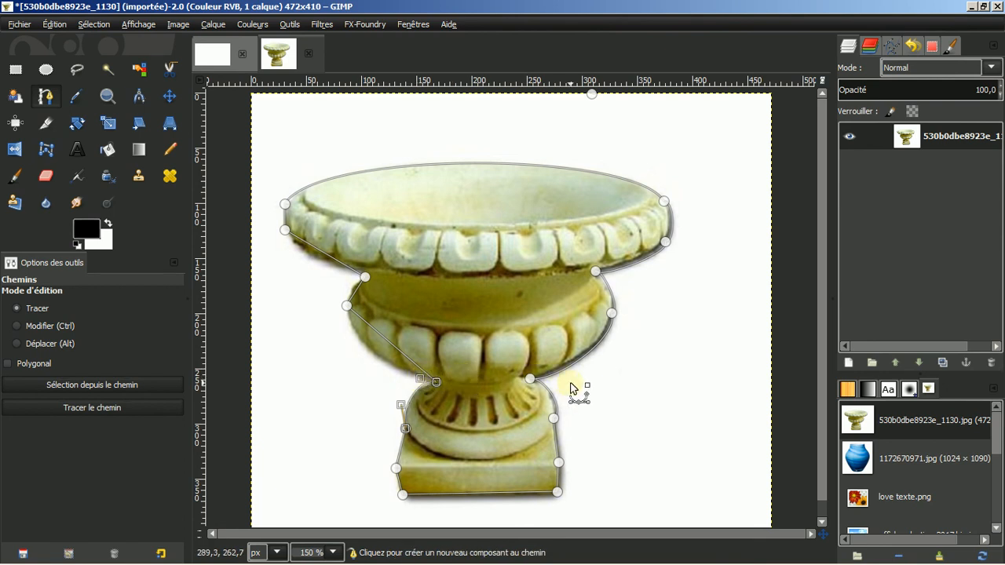
pyautogui.moveTo(421, 376); pyautogui.dragTo(417, 388)
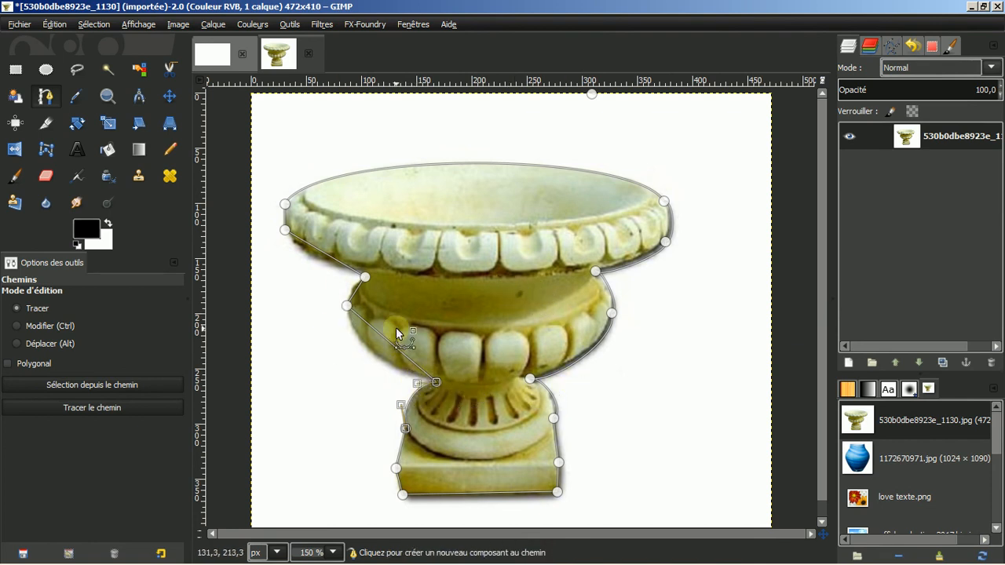
# Step: Curve the path segments along the lower bowl's left side and the rim's left underside to match the urn's edge
pyautogui.moveTo(385, 338); pyautogui.dragTo(379, 362)
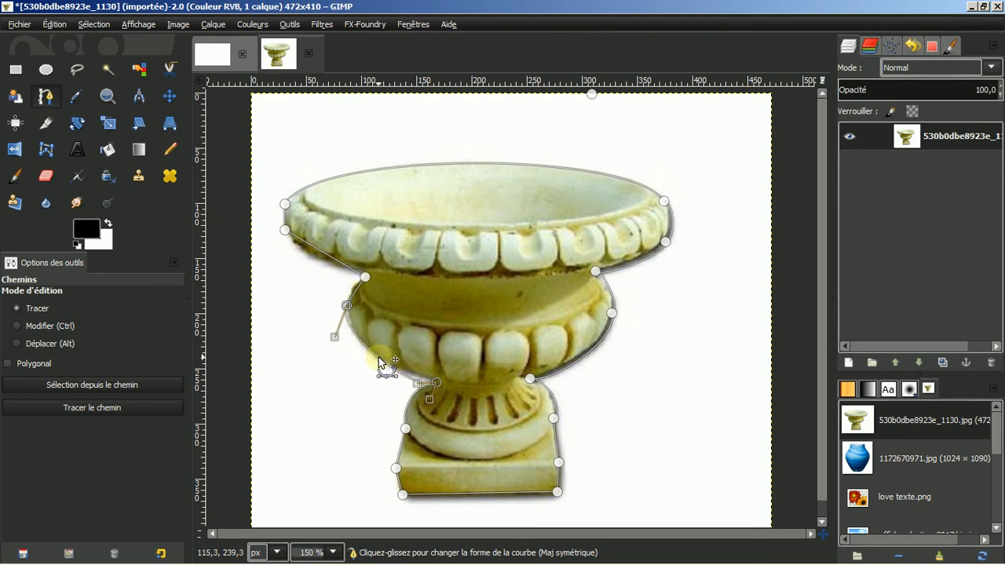
pyautogui.moveTo(424, 401); pyautogui.dragTo(352, 344)
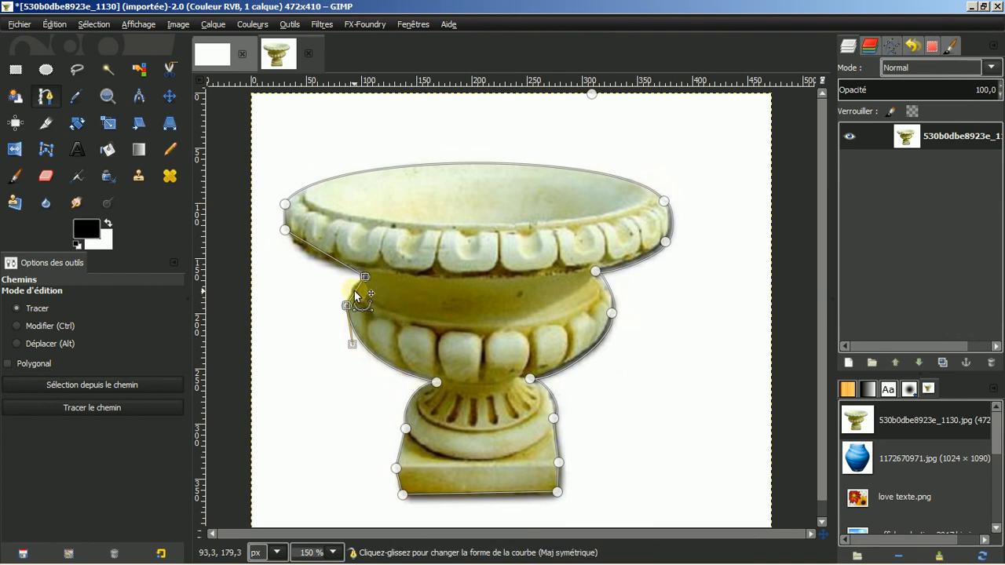
pyautogui.moveTo(354, 291); pyautogui.dragTo(352, 290)
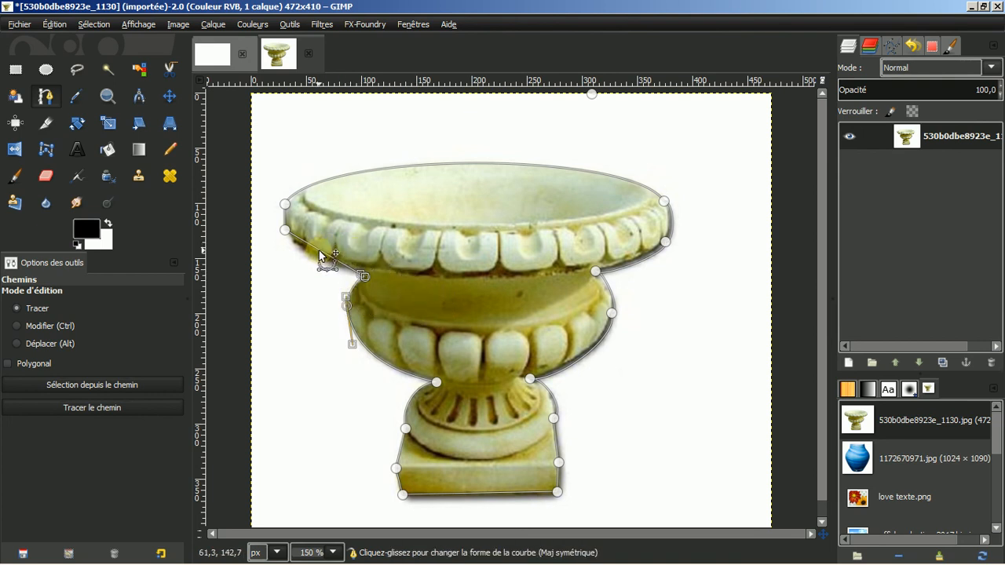
pyautogui.moveTo(320, 255); pyautogui.dragTo(334, 277)
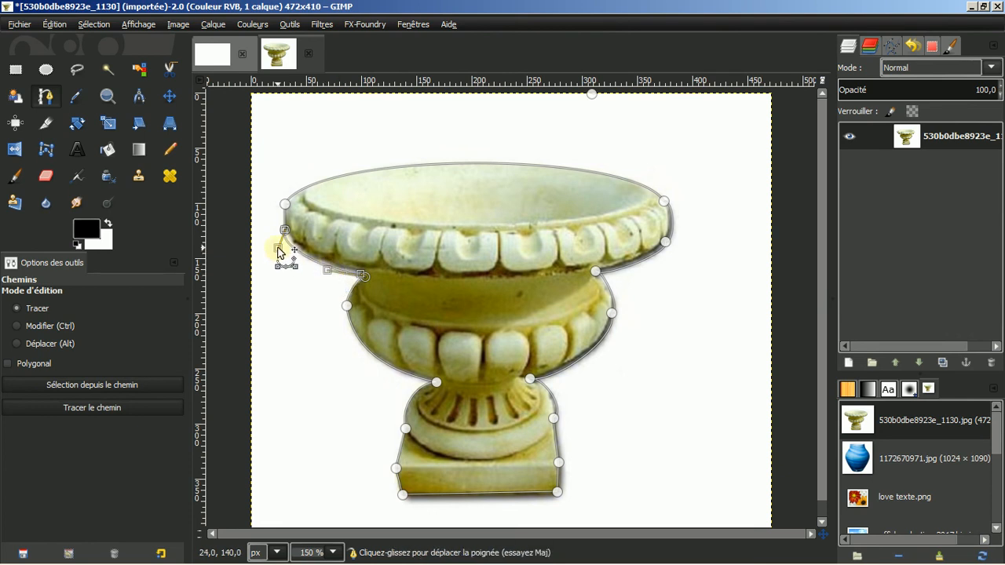
# Step: Adjust the upper handle of the curve under the rim's left end to fit the urn, and create a selection from the path
pyautogui.moveTo(278, 249); pyautogui.dragTo(292, 258)
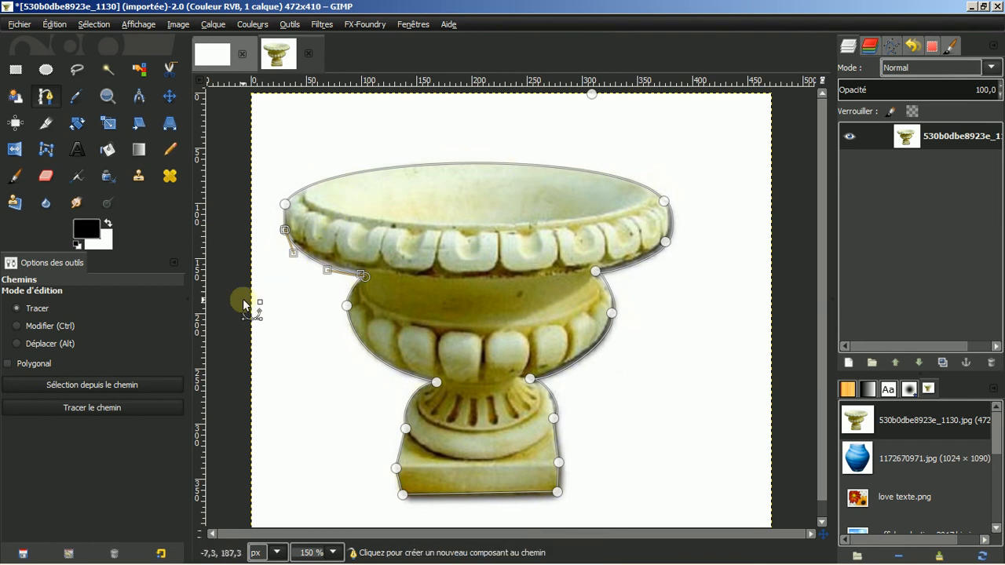
pyautogui.click(71, 385)
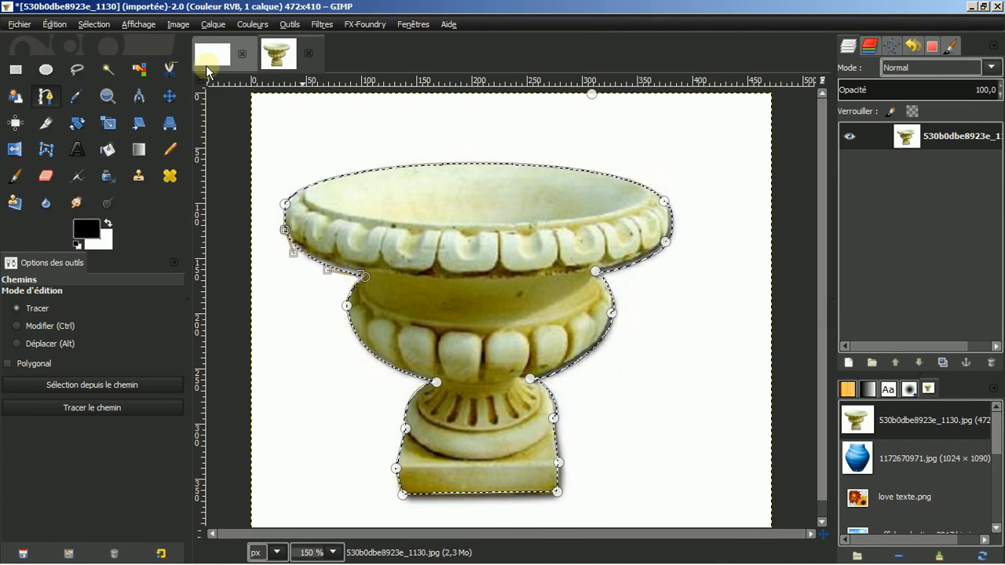
# Step: Switch to the Move tool and add an alpha channel to the urn layer
pyautogui.click(170, 95)
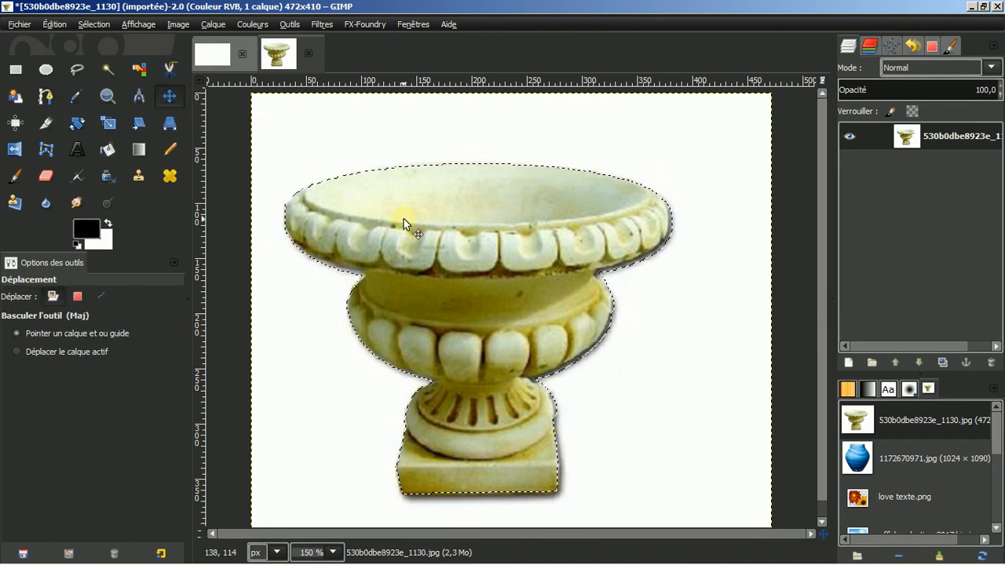
pyautogui.rightClick(939, 131)
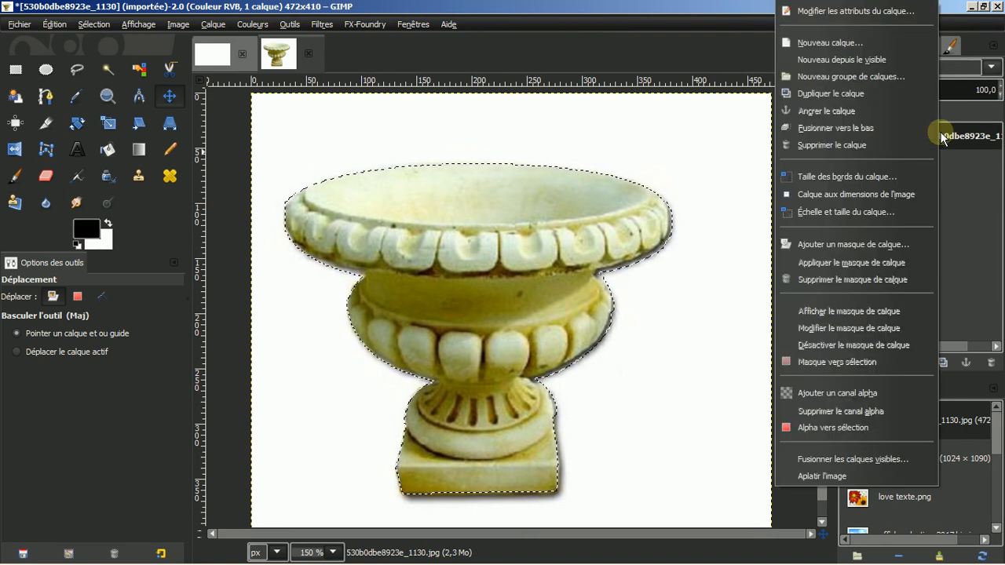
pyautogui.click(807, 396)
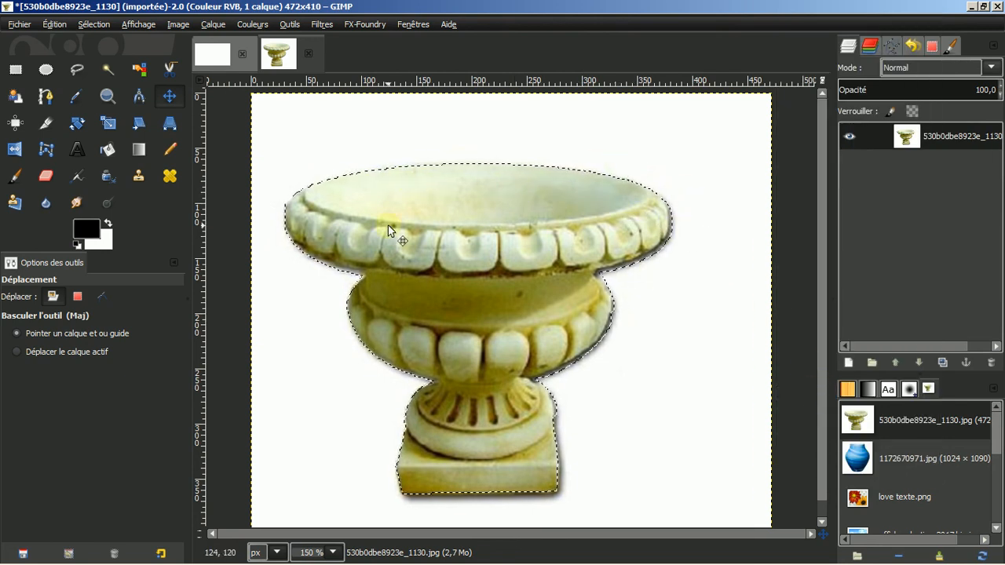
# Step: Invert the selection to delete the white background around the urn, and clear the selection
pyautogui.click(93, 24)
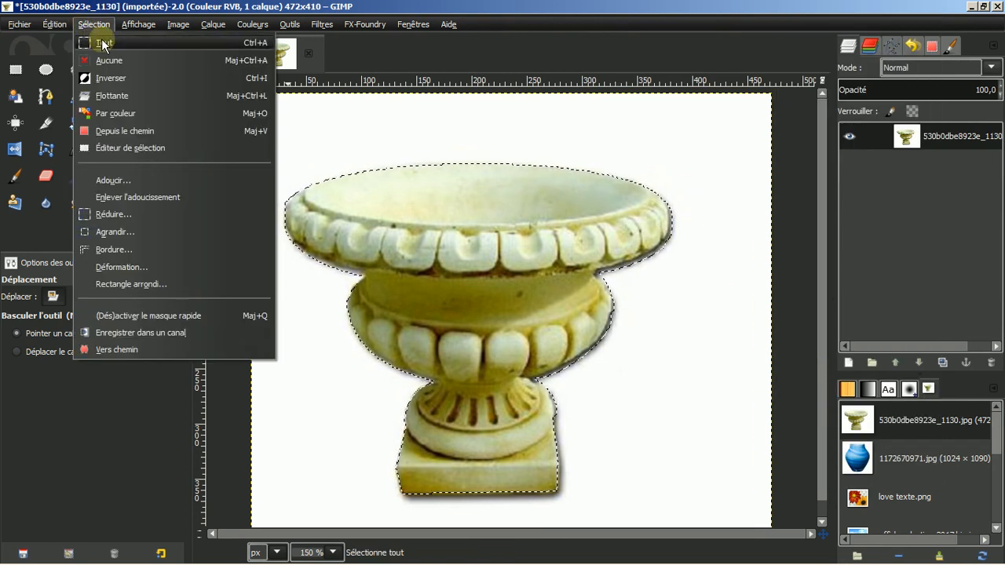
pyautogui.click(108, 77)
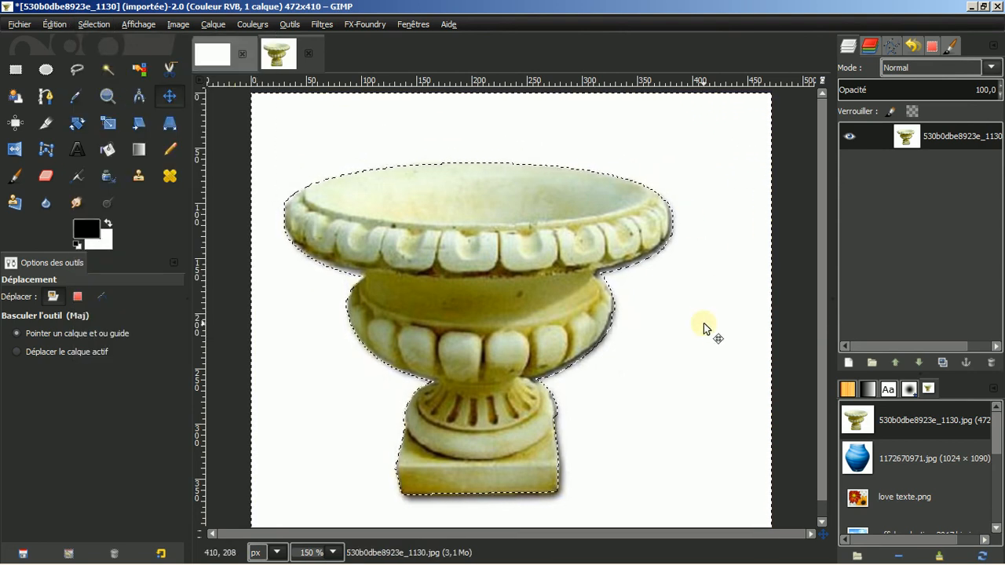
pyautogui.press('Delete')
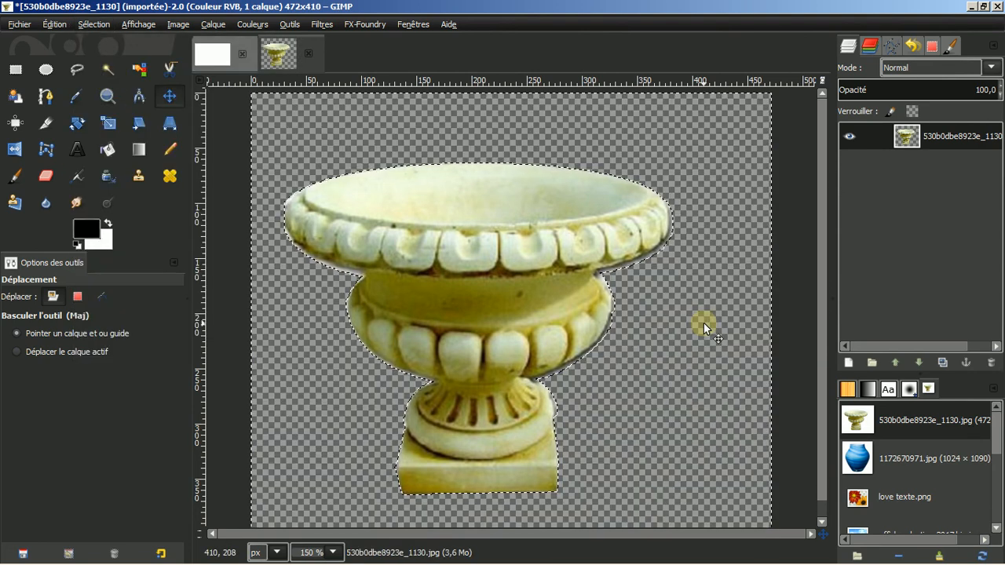
pyautogui.click(90, 25)
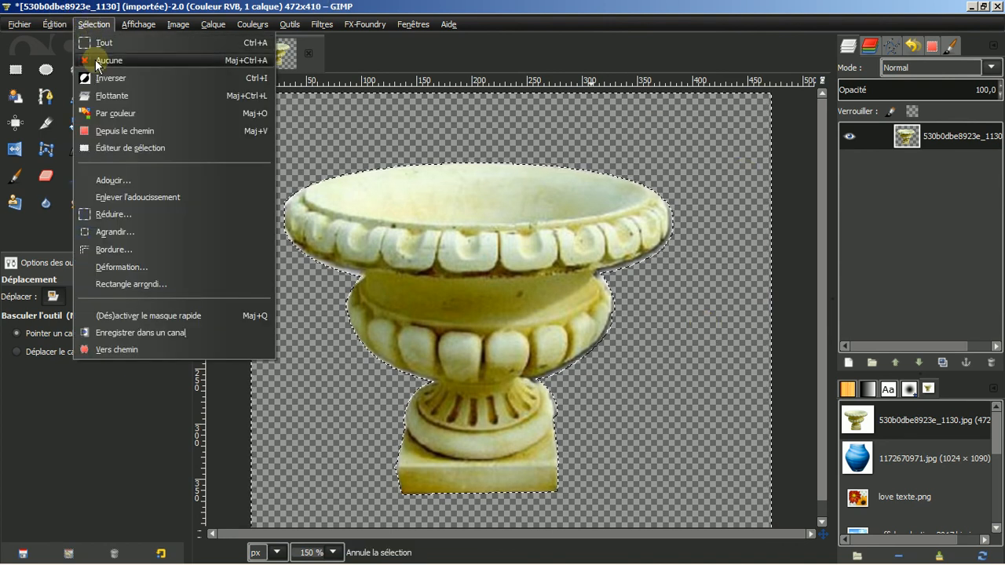
pyautogui.click(95, 60)
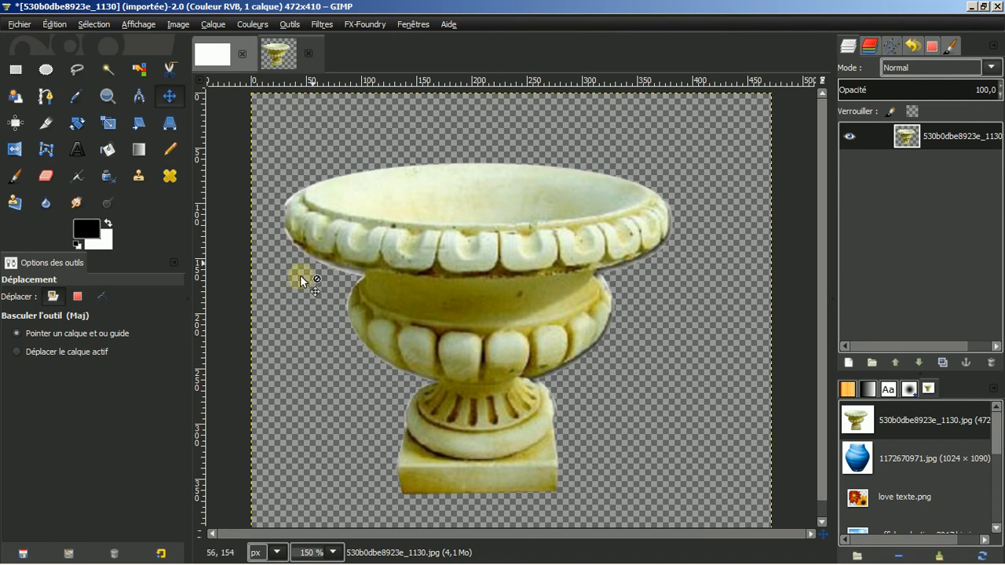
pyautogui.click(177, 543)
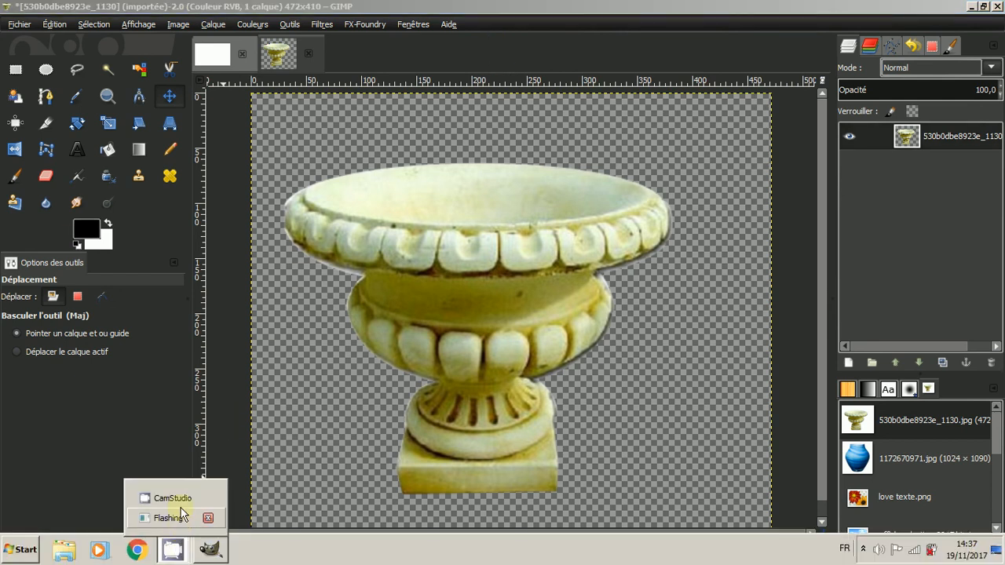